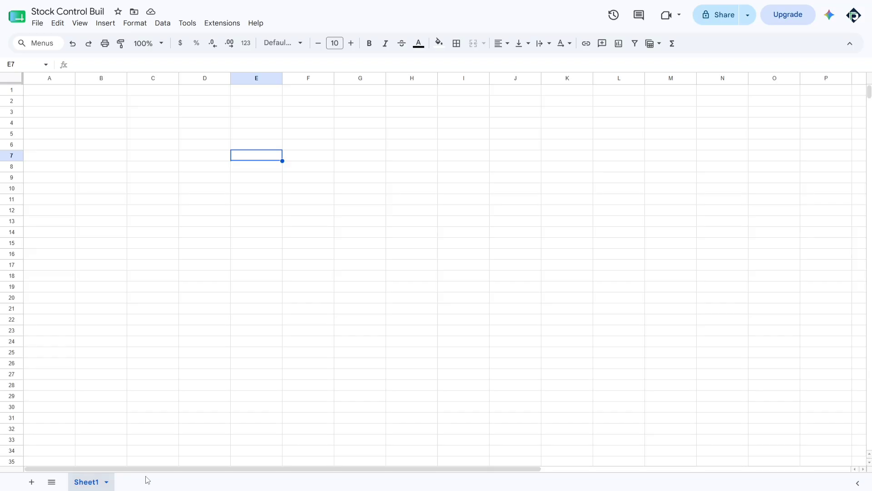
Rename the sheet Sheet1 as "Stock List"
{"action": "double_click", "coordinate": [89, 483]}
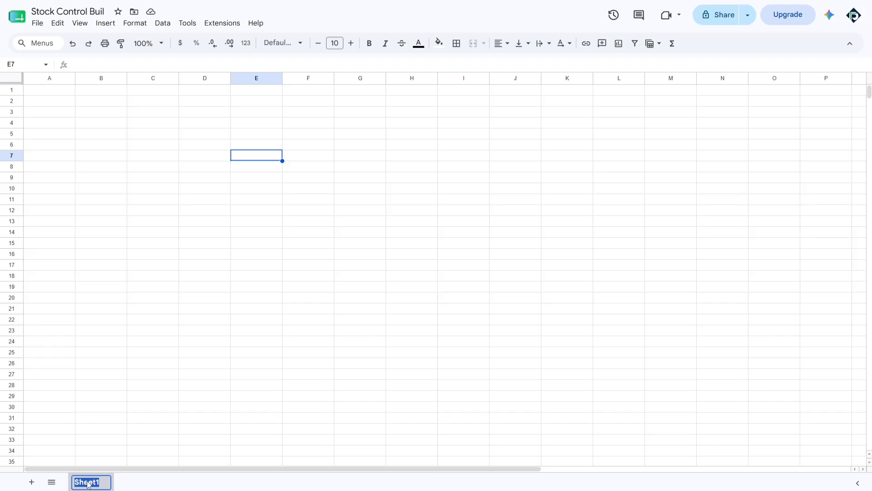
{"action": "type", "text": "S"}
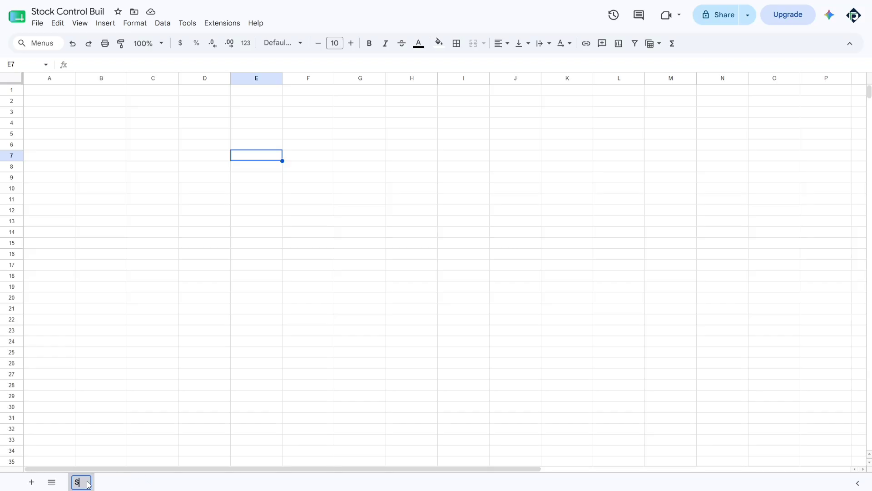
{"action": "type", "text": "tork List"}
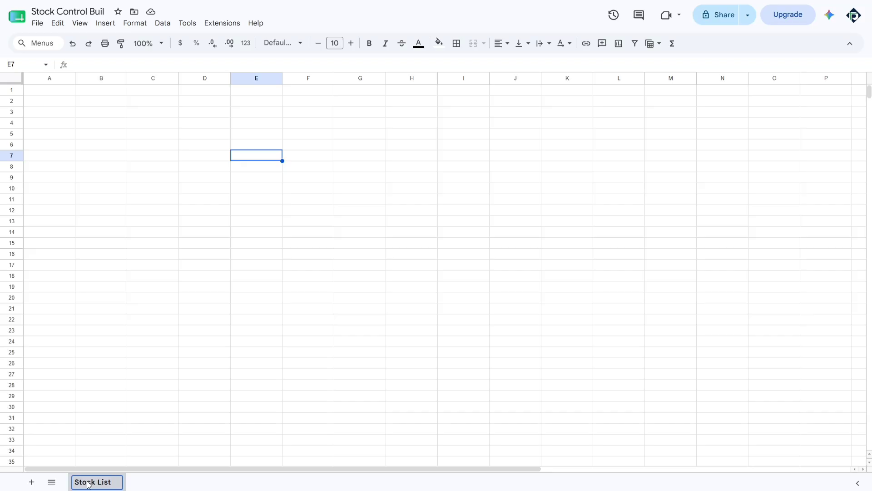
{"action": "key", "text": "Return"}
{"action": "left_click", "coordinate": [110, 276]}
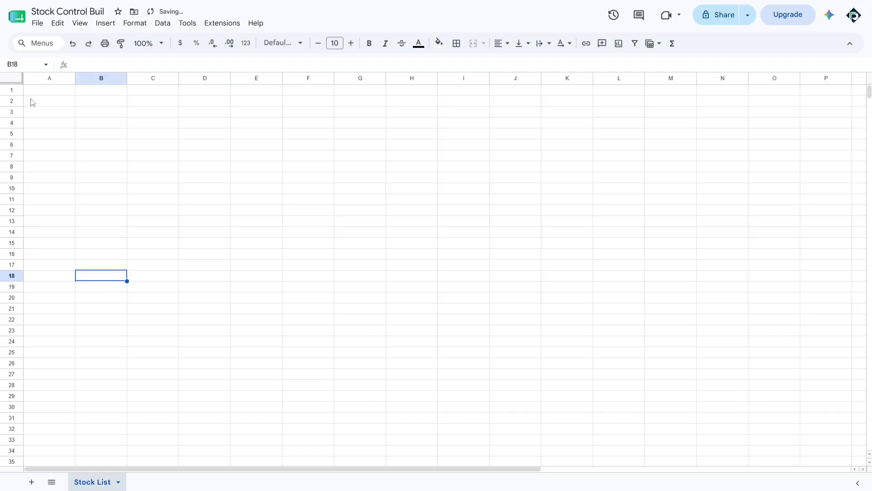
Set the font of the entire Stock List sheet to Battambang
{"action": "left_click", "coordinate": [17, 81]}
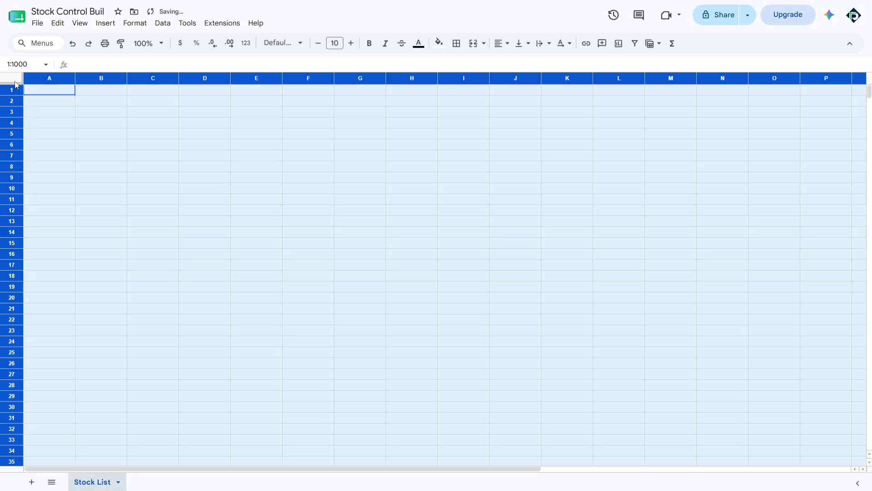
{"action": "left_click", "coordinate": [283, 45]}
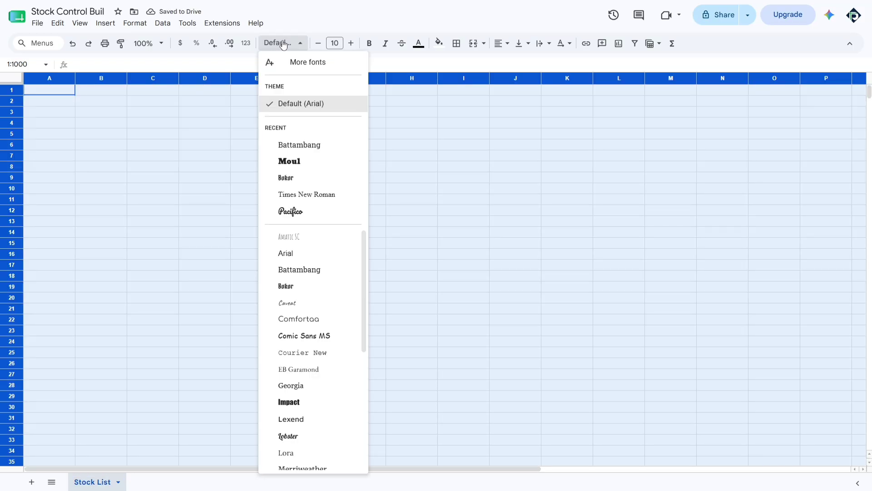
{"action": "left_click", "coordinate": [296, 146]}
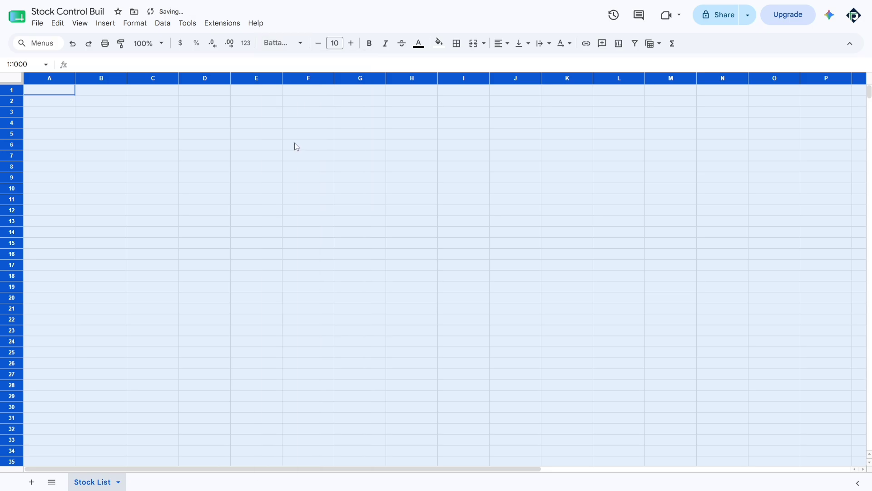
{"action": "left_click", "coordinate": [278, 44]}
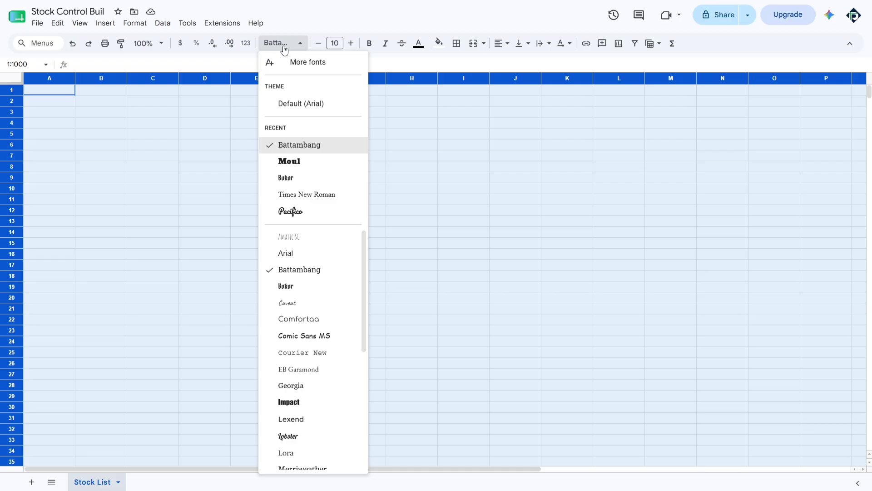
{"action": "left_click", "coordinate": [135, 102]}
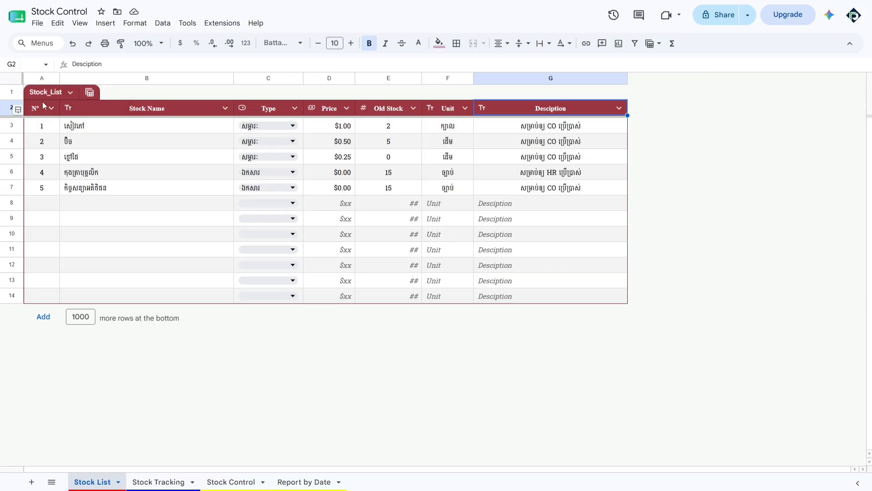
Switch to the finished Stock Control spreadsheet and examine each column heading of its Stock_List table
{"action": "left_click", "coordinate": [43, 103]}
{"action": "left_click", "coordinate": [108, 114]}
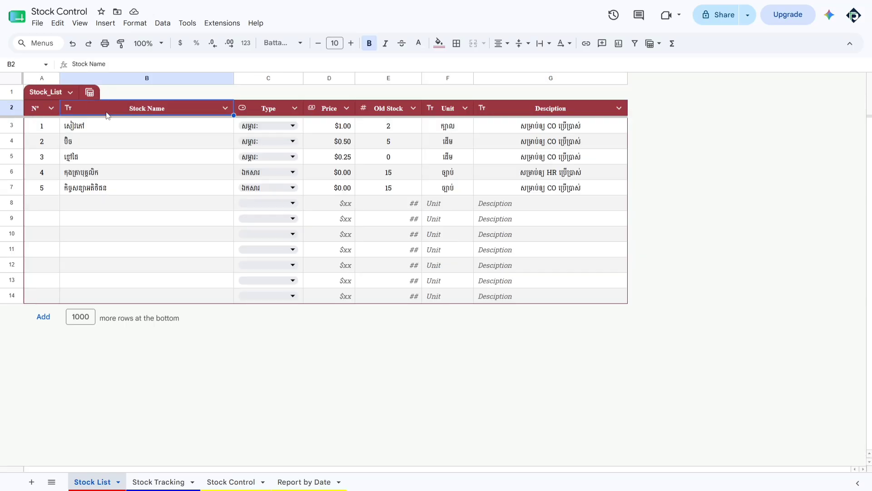
{"action": "key", "text": "Right"}
{"action": "key", "text": "Right"}
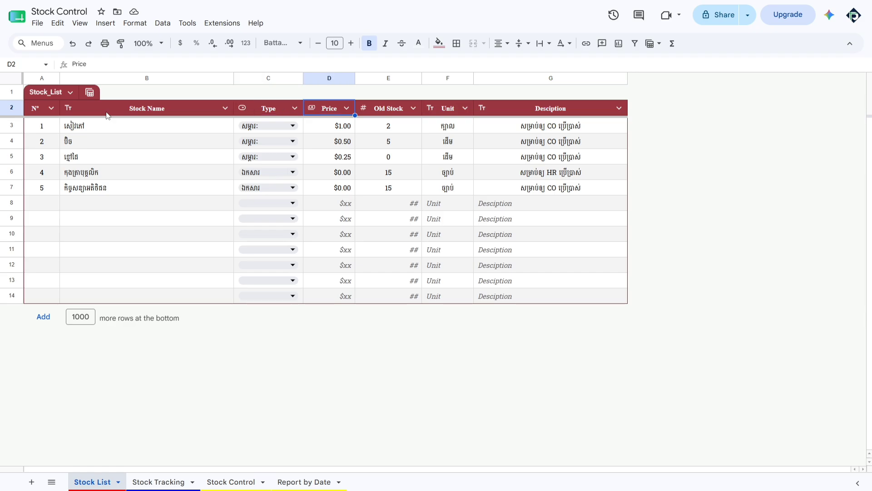
{"action": "key", "text": "Down"}
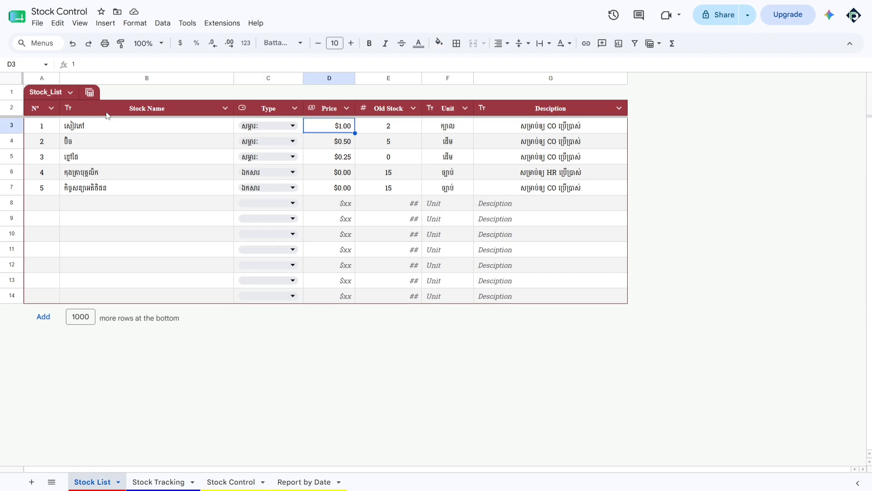
{"action": "key", "text": "Up"}
{"action": "key", "text": "Right"}
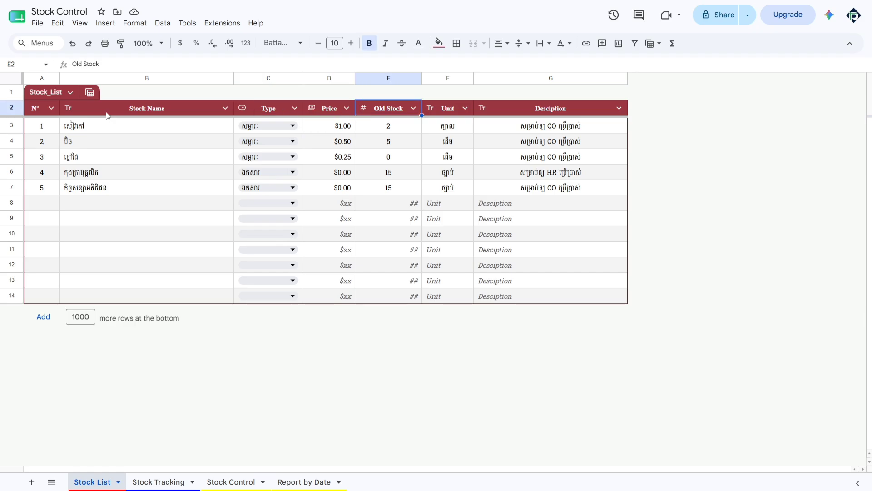
{"action": "key", "text": "Right"}
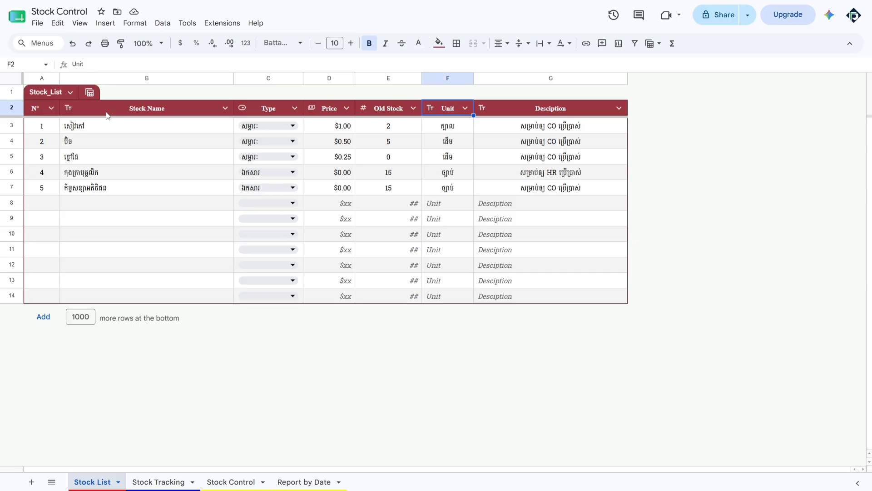
{"action": "key", "text": "Right"}
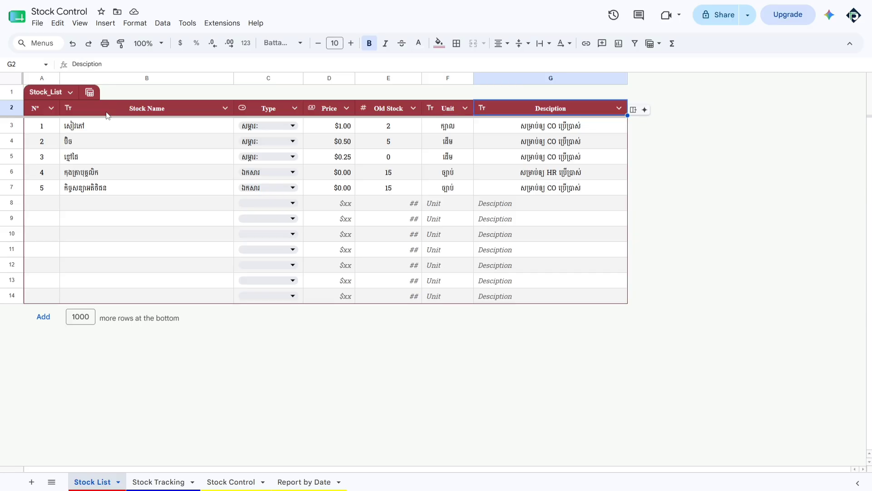
Copy the header row A2:G2, from Nº to Desciption, of the Stock_List table
{"action": "key", "text": "Left"}
{"action": "key", "text": "Left"}
{"action": "key", "text": "Left"}
{"action": "key", "text": "Left"}
{"action": "key", "text": "Left"}
{"action": "key", "text": "Left"}
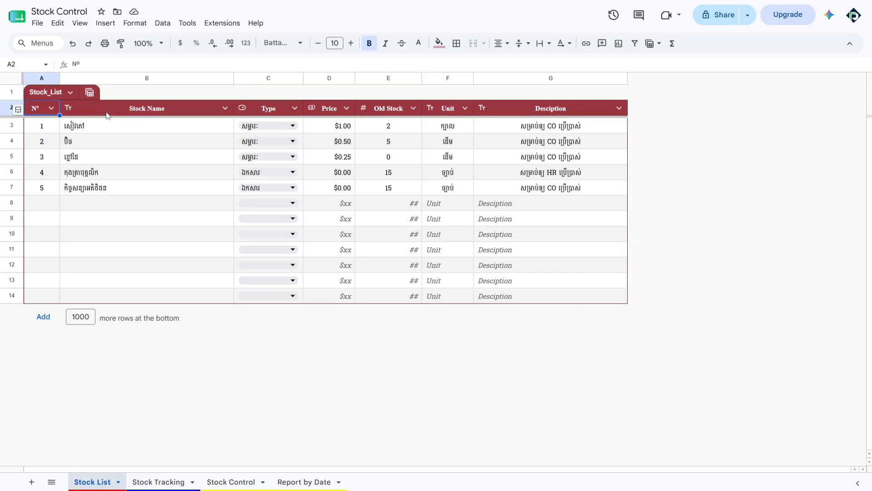
{"action": "key", "text": "shift+Right"}
{"action": "key", "text": "shift+Right"}
{"action": "key", "text": "shift+Right"}
{"action": "key", "text": "shift+Right"}
{"action": "key", "text": "shift+Right"}
{"action": "key", "text": "shift+Right"}
{"action": "key", "text": "ctrl+c"}
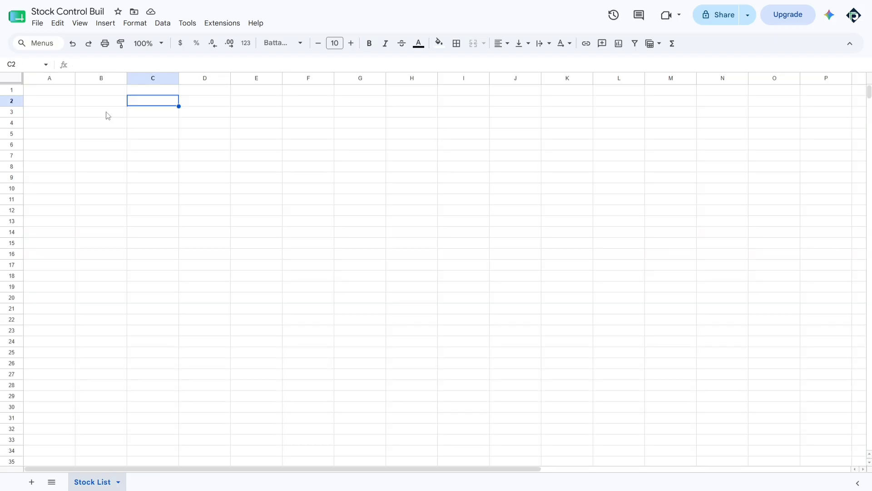
Switch back to the Stock Control Buil spreadsheet and paste the copied headings as values only, starting at A2
{"action": "key", "text": "Left"}
{"action": "key", "text": "Left"}
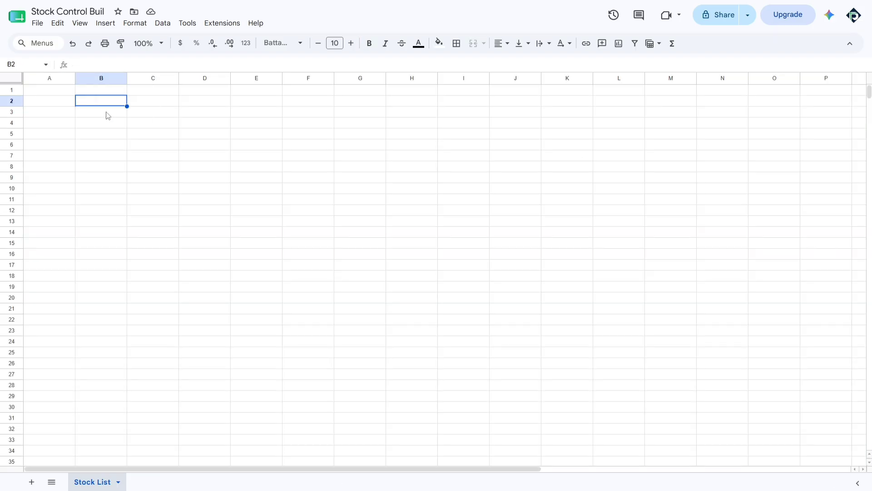
{"action": "key", "text": "ctrl+v"}
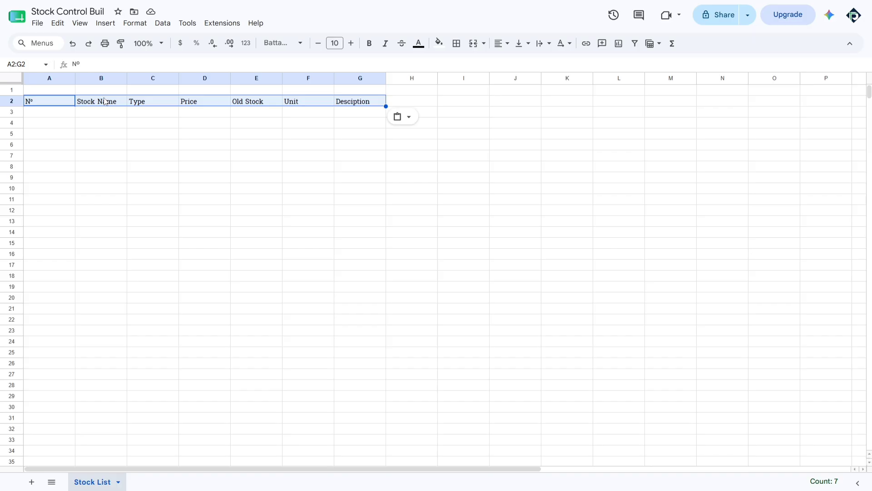
{"action": "right_click", "coordinate": [62, 101]}
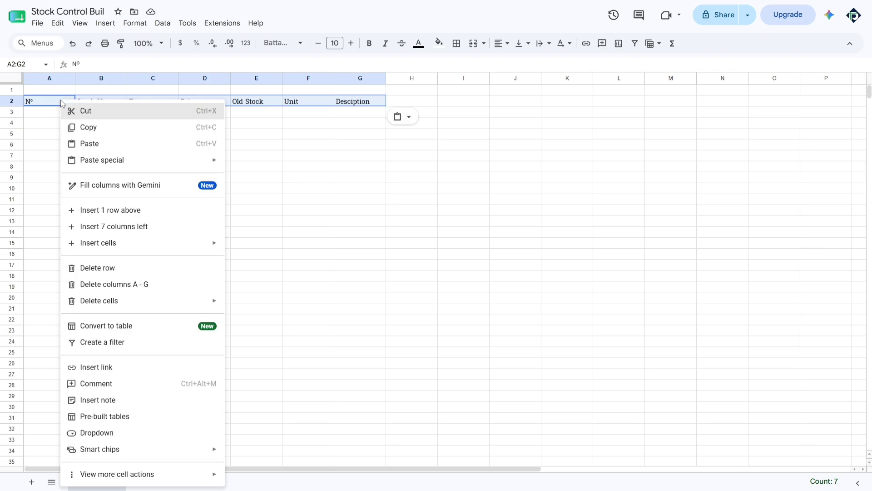
{"action": "mouse_move", "coordinate": [102, 168]}
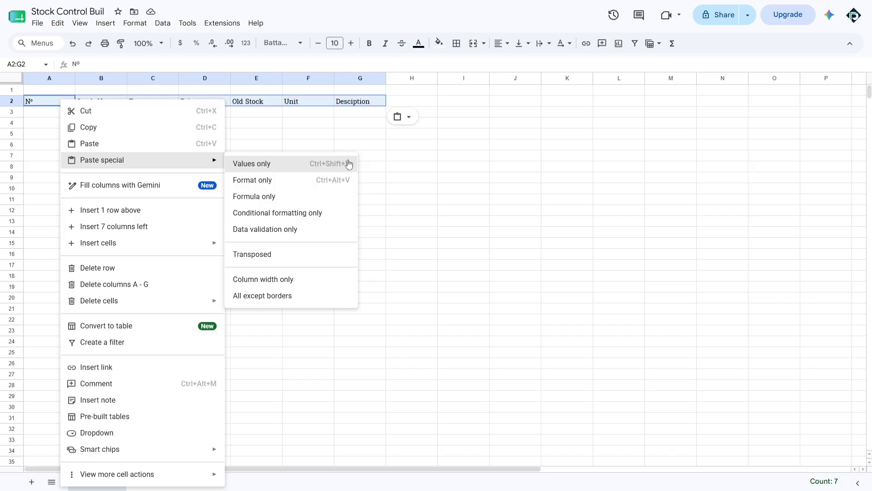
Apply all borders to the range A2:G11
{"action": "left_click", "coordinate": [52, 105]}
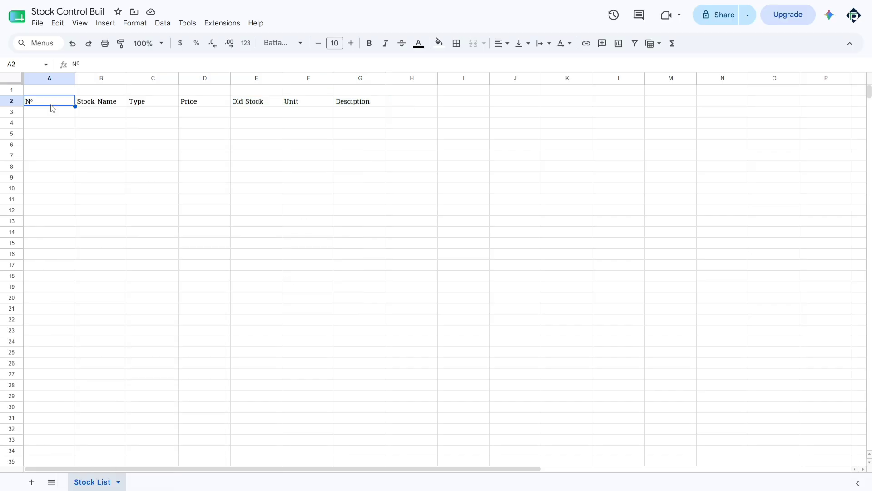
{"action": "key", "text": "shift+Right"}
{"action": "key", "text": "shift+Right"}
{"action": "key", "text": "shift+Right"}
{"action": "key", "text": "shift+Right"}
{"action": "key", "text": "shift+Right"}
{"action": "key", "text": "shift+Right"}
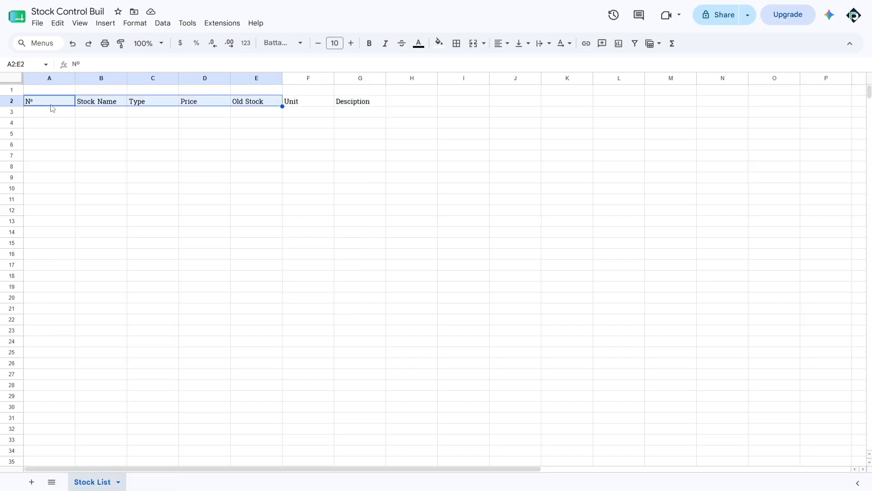
{"action": "key", "text": "shift+Down"}
{"action": "key", "text": "shift+Down"}
{"action": "key", "text": "shift+Down"}
{"action": "key", "text": "shift+Down"}
{"action": "key", "text": "shift+Down"}
{"action": "key", "text": "shift+Down"}
{"action": "key", "text": "shift+Down"}
{"action": "key", "text": "shift+Down"}
{"action": "key", "text": "shift+Down"}
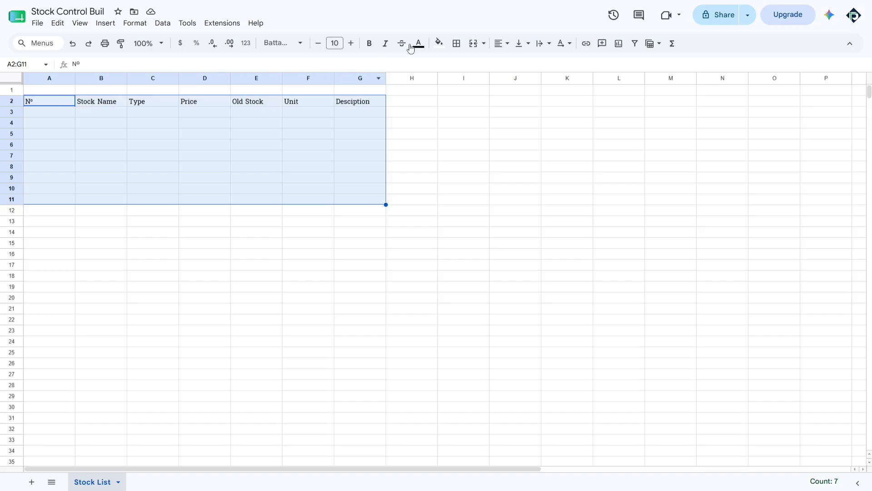
{"action": "left_click", "coordinate": [465, 47]}
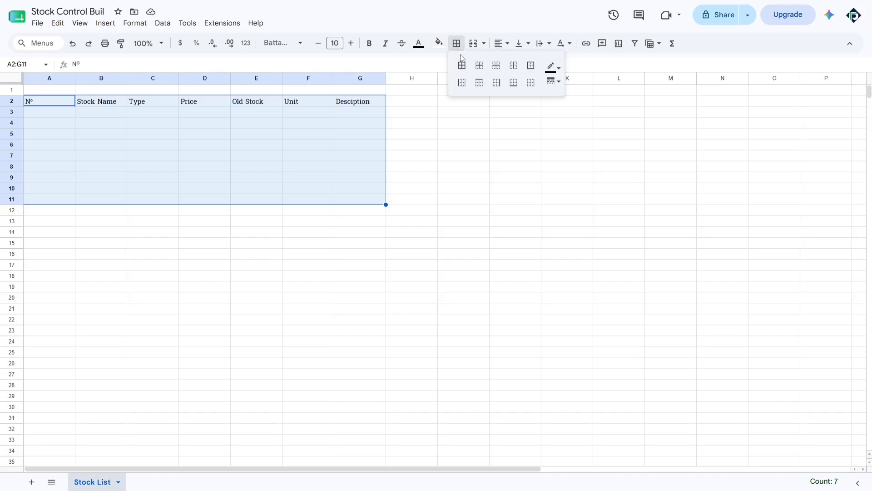
{"action": "left_click", "coordinate": [462, 68]}
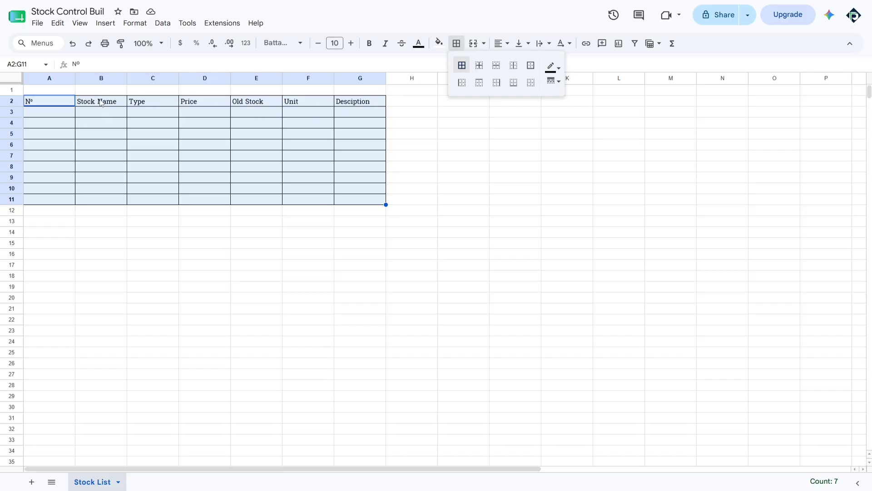
{"action": "left_click", "coordinate": [54, 102]}
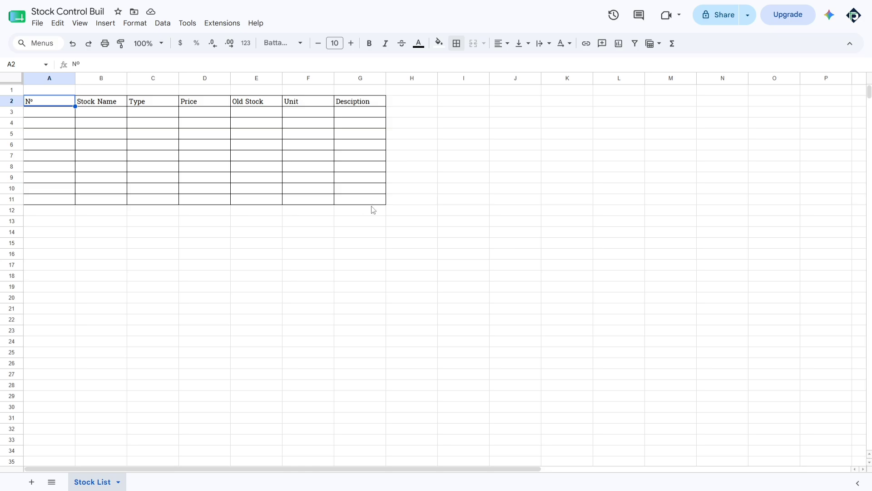
Undo the borders on A2:G11 and try converting that range to a table
{"action": "key", "text": "ctrl+z"}
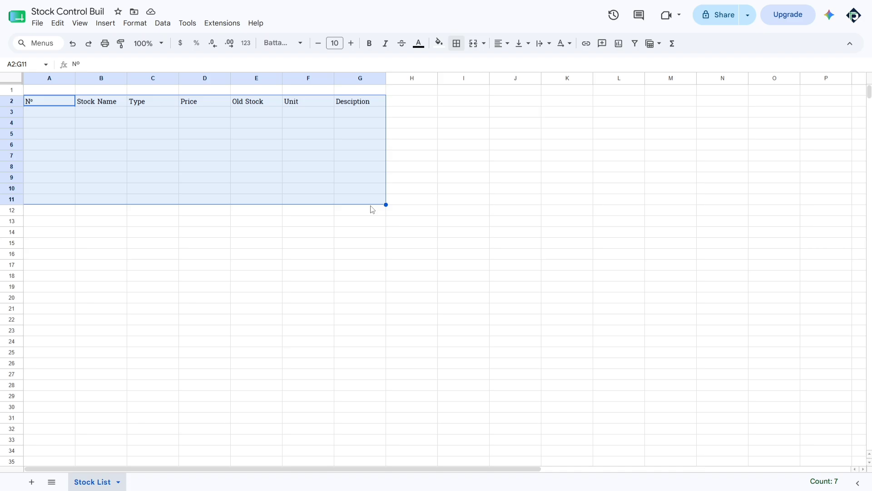
{"action": "key", "text": "ctrl+alt+t"}
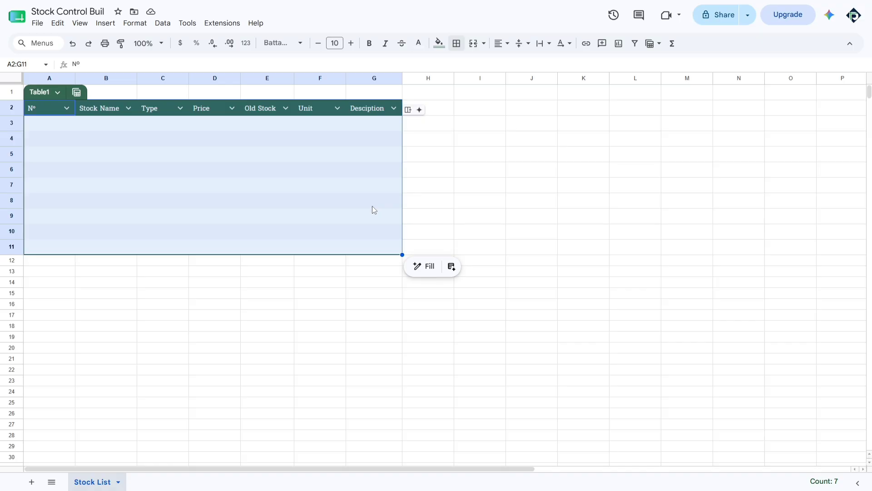
{"action": "key", "text": "ctrl+z"}
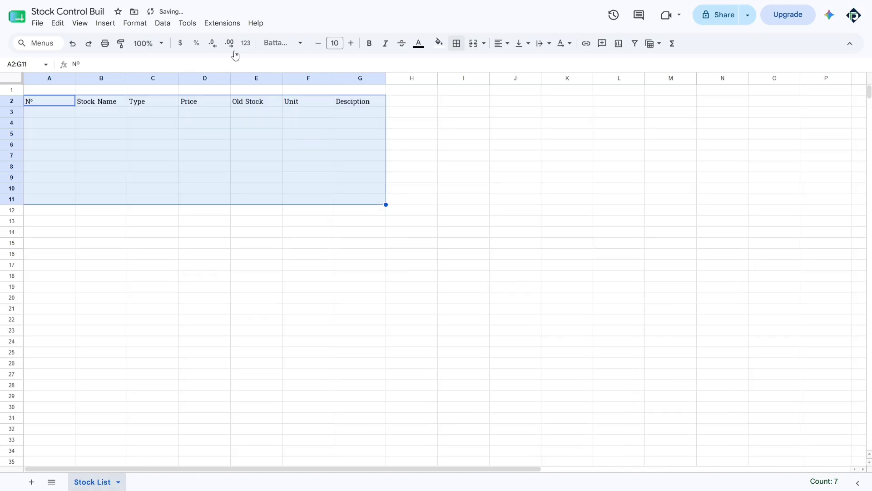
Convert the range A2:G15, including the heading row, to a table
{"action": "left_click_drag", "start_coordinate": [67, 101], "coordinate": [64, 109]}
{"action": "left_click_drag", "start_coordinate": [165, 169], "coordinate": [342, 195]}
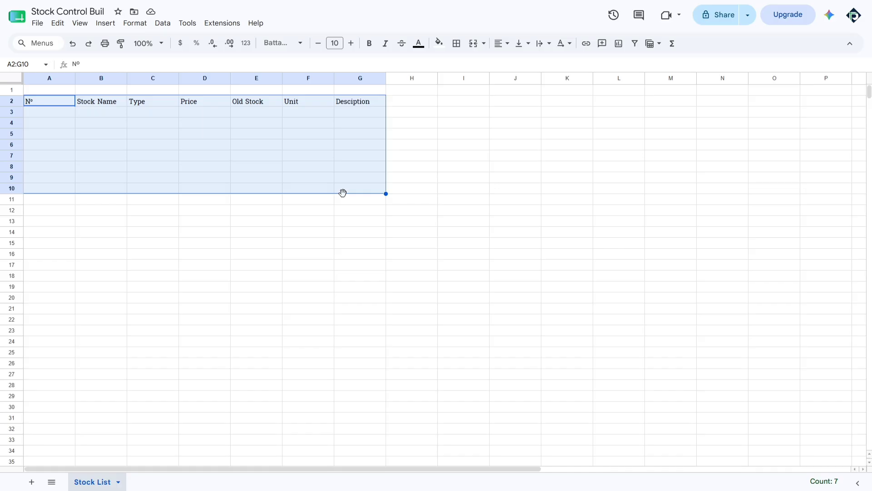
{"action": "left_click", "coordinate": [353, 233], "text": "shift"}
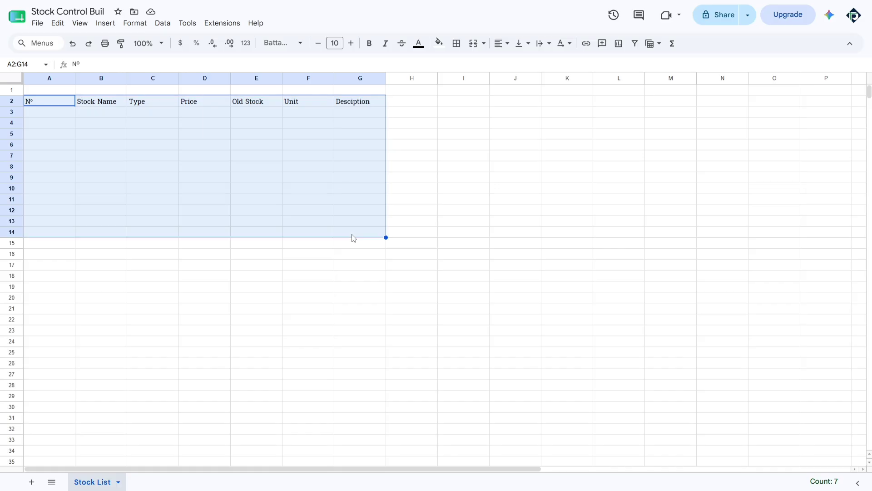
{"action": "left_click", "coordinate": [358, 253], "text": "shift"}
{"action": "key", "text": "shift+Up"}
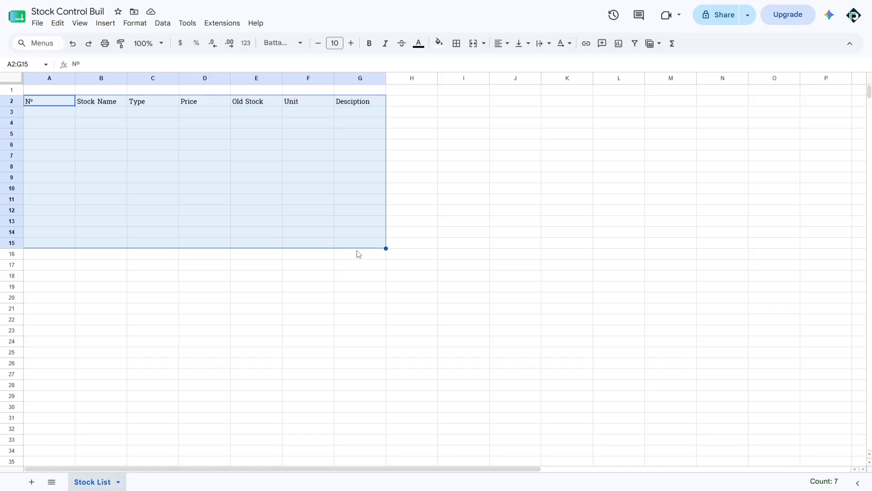
{"action": "left_click", "coordinate": [140, 25]}
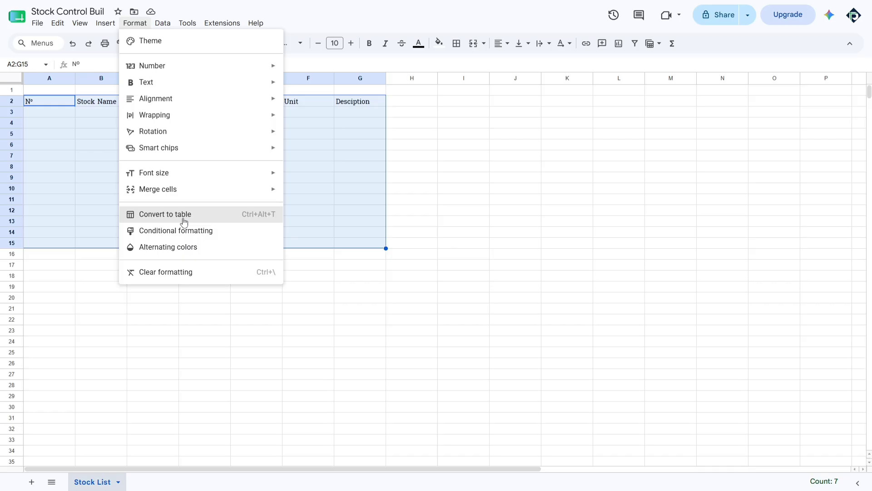
{"action": "left_click", "coordinate": [275, 220]}
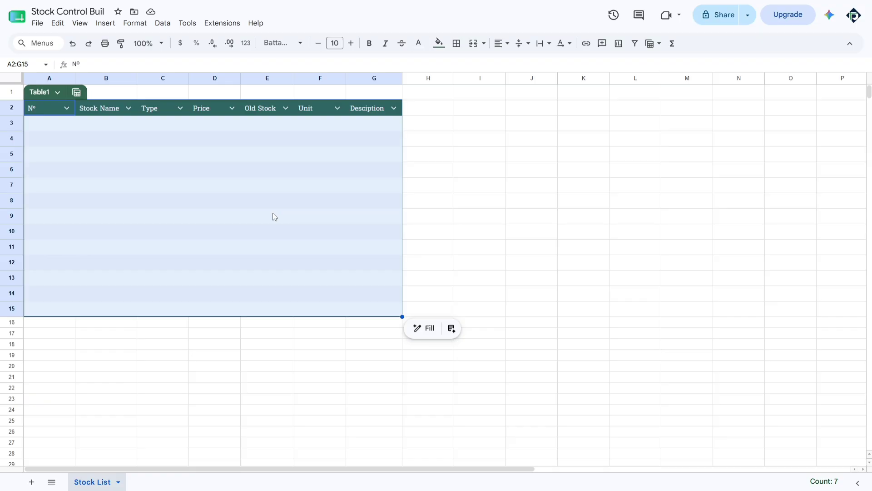
Insert four extra rows in the table, one below each of rows 13 to 16
{"action": "left_click", "coordinate": [41, 278]}
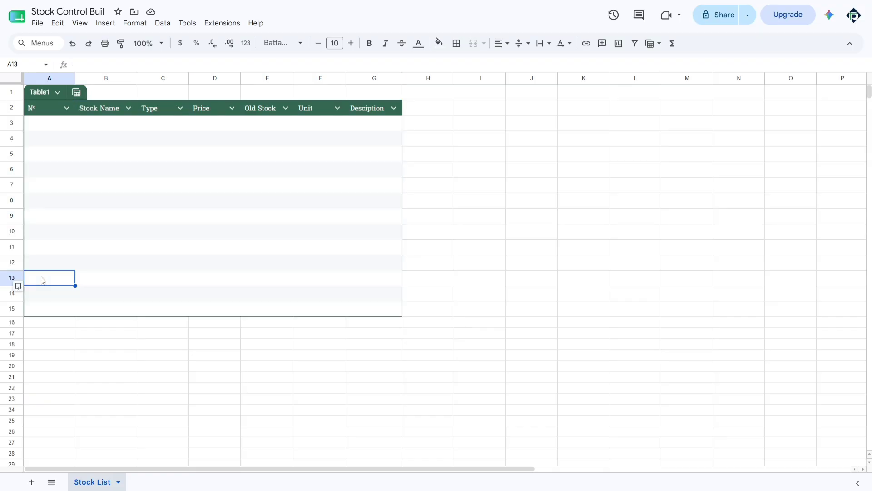
{"action": "left_click", "coordinate": [17, 286]}
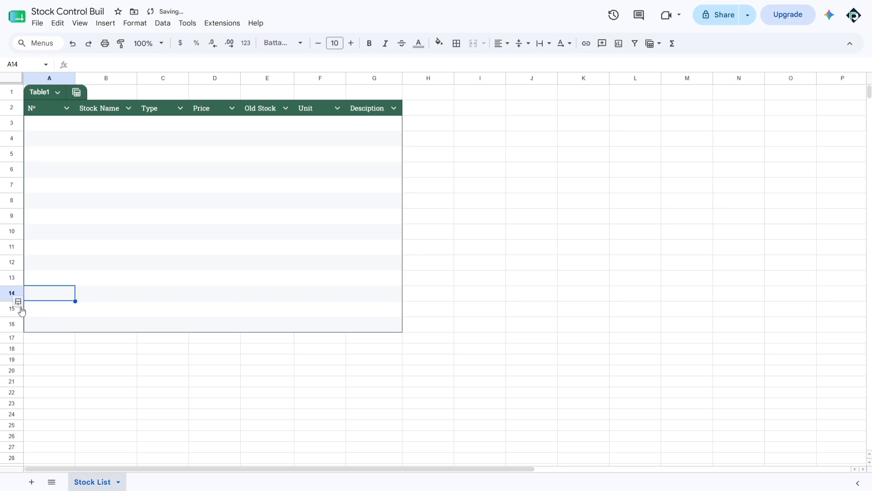
{"action": "left_click", "coordinate": [18, 303]}
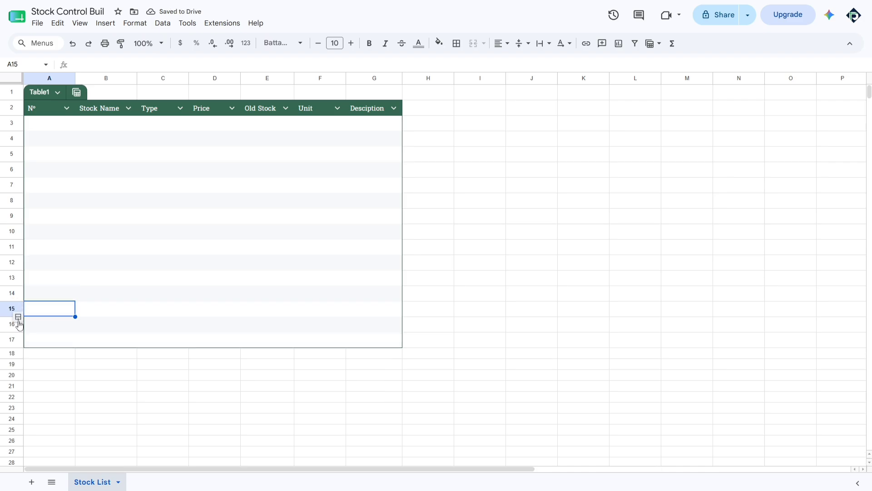
{"action": "left_click", "coordinate": [18, 320]}
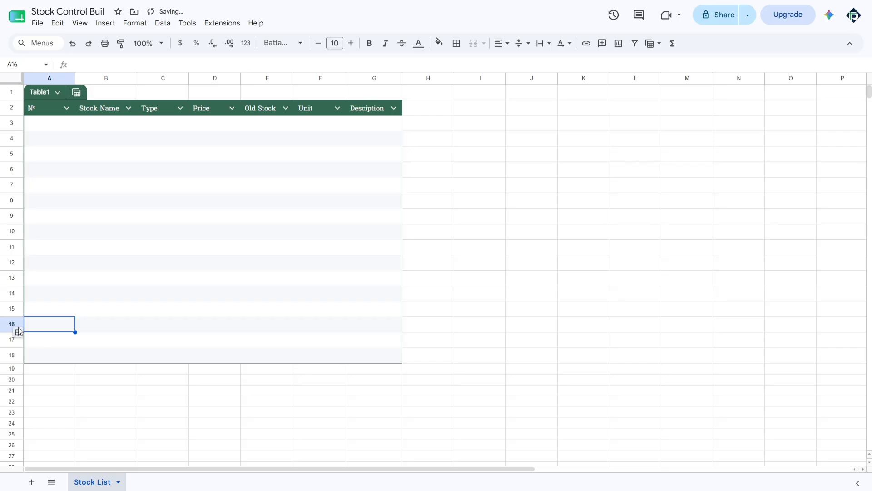
{"action": "left_click", "coordinate": [19, 332]}
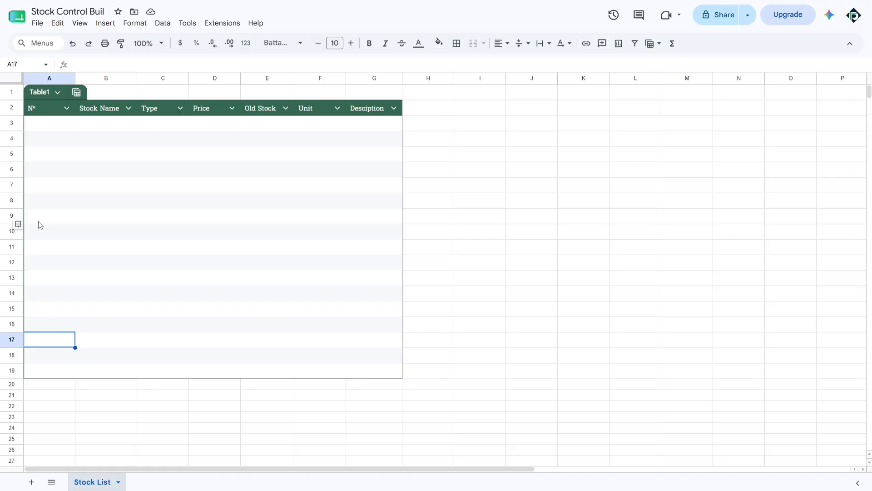
Rename the table as Stock_List
{"action": "left_click", "coordinate": [48, 92]}
{"action": "double_click", "coordinate": [49, 92]}
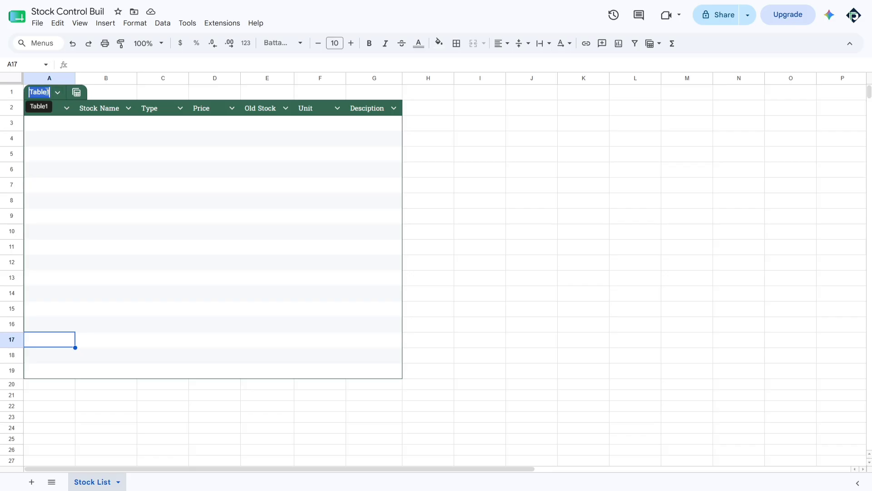
{"action": "left_click", "coordinate": [58, 93]}
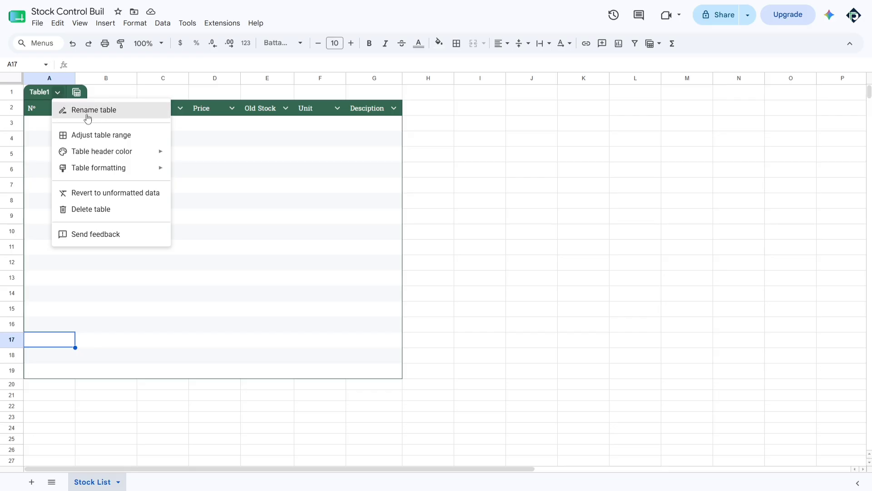
{"action": "left_click", "coordinate": [68, 111]}
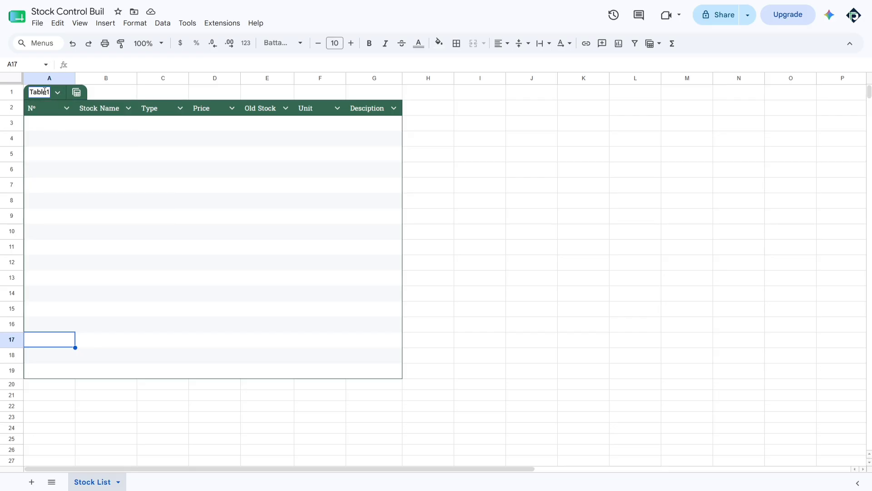
{"action": "double_click", "coordinate": [45, 91]}
{"action": "type", "text": "Stock_List"}
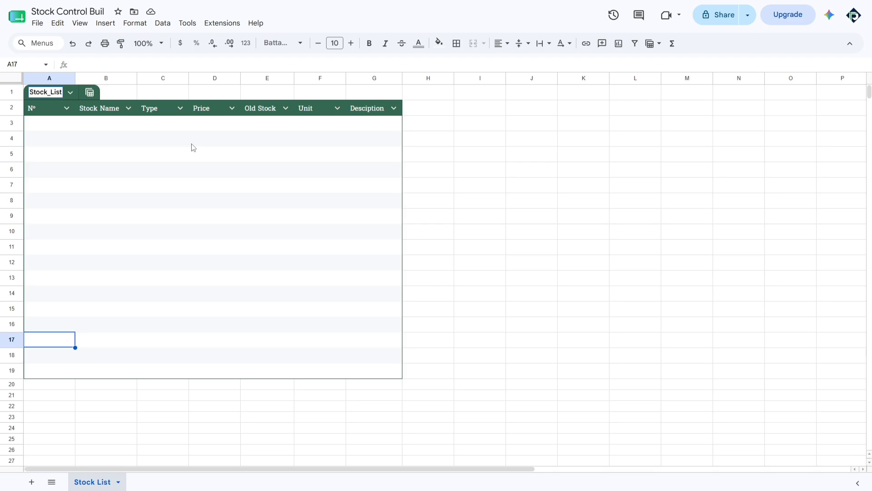
{"action": "key", "text": "Return"}
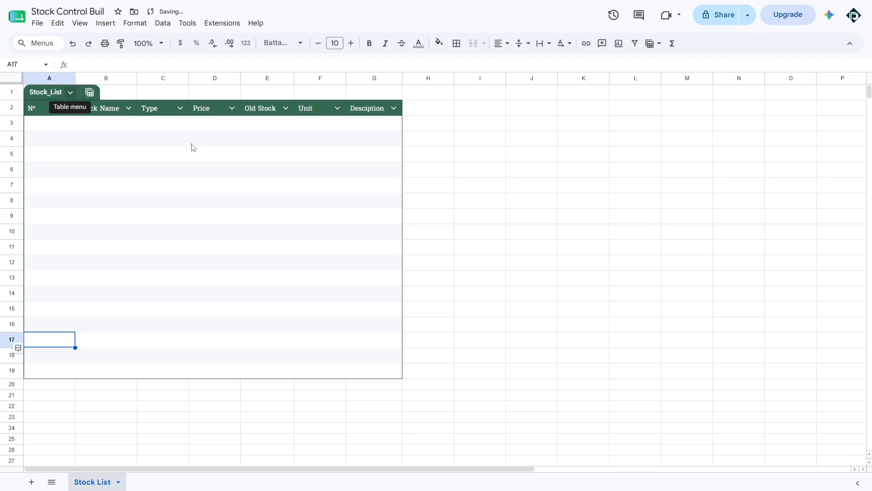
Adjust the Stock_List table's data range to 'Stock List'!A2:G30
{"action": "left_click", "coordinate": [70, 93]}
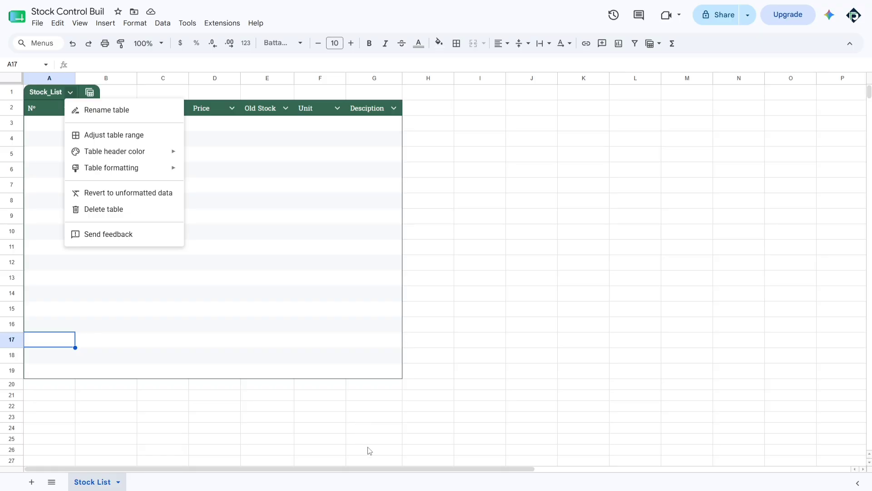
{"action": "left_click", "coordinate": [160, 139]}
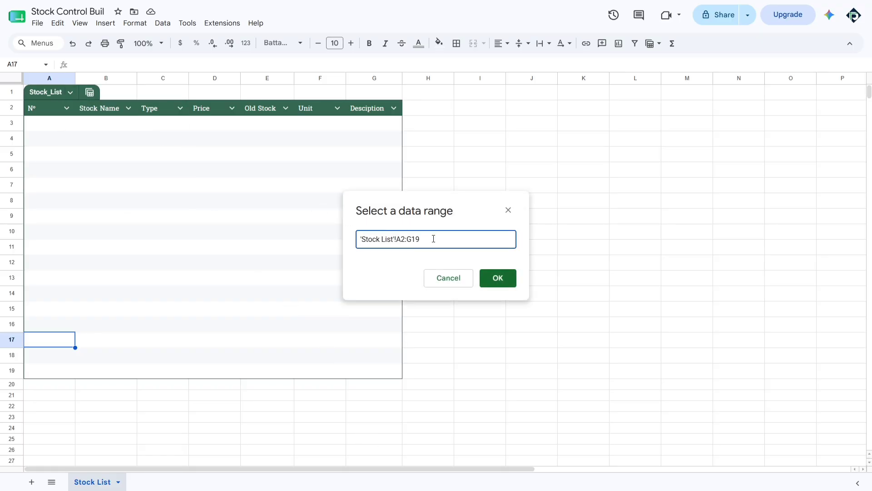
{"action": "key", "text": "BackSpace"}
{"action": "key", "text": "BackSpace"}
{"action": "type", "text": "30"}
{"action": "left_click", "coordinate": [495, 278]}
{"action": "scroll", "coordinate": [228, 295], "scroll_direction": "down", "scroll_amount": 5}
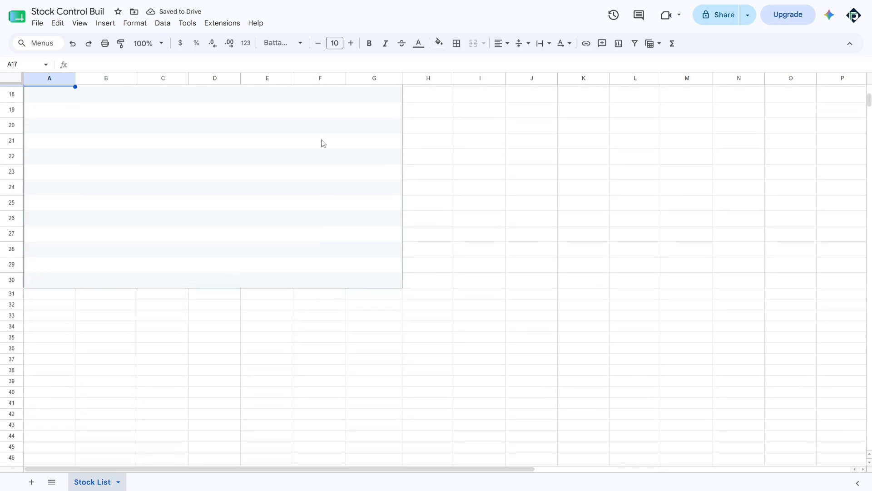
{"action": "scroll", "coordinate": [323, 258], "scroll_direction": "up", "scroll_amount": 5}
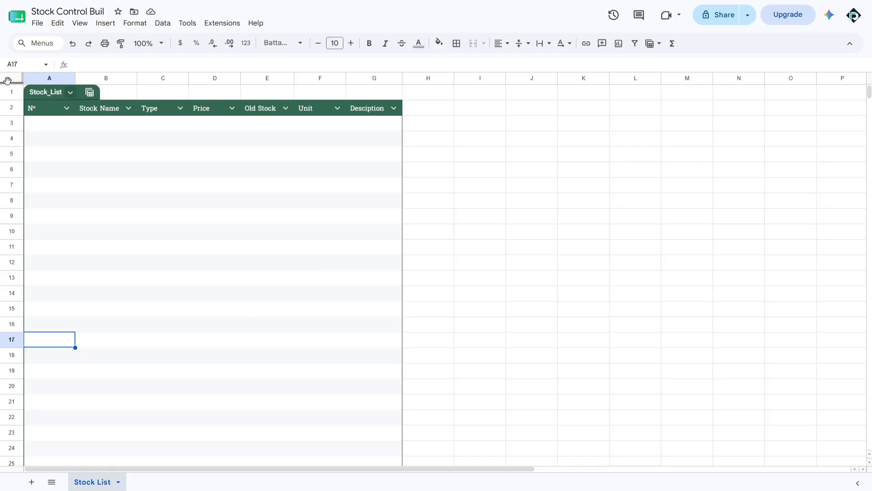
Freeze rows 1 and 2 so the table's name and headings stay in place when scrolling
{"action": "left_click_drag", "start_coordinate": [7, 81], "coordinate": [22, 115]}
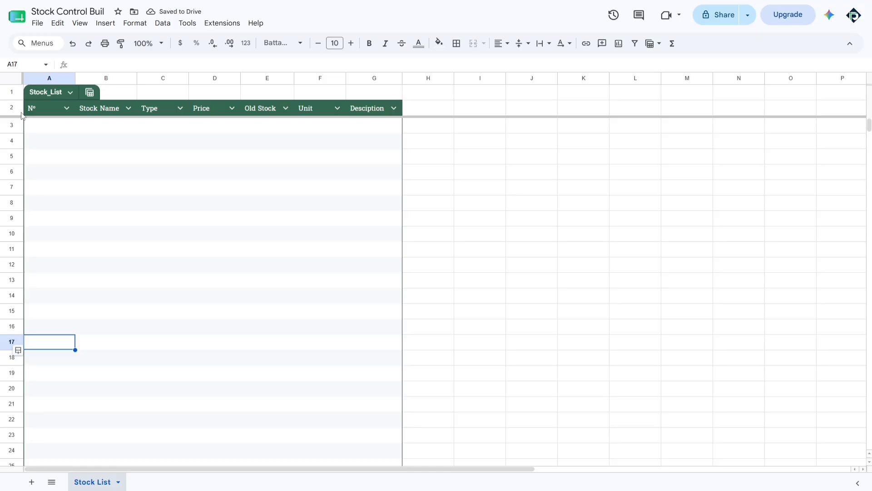
{"action": "left_click", "coordinate": [215, 195]}
{"action": "scroll", "coordinate": [214, 194], "scroll_direction": "down", "scroll_amount": 2}
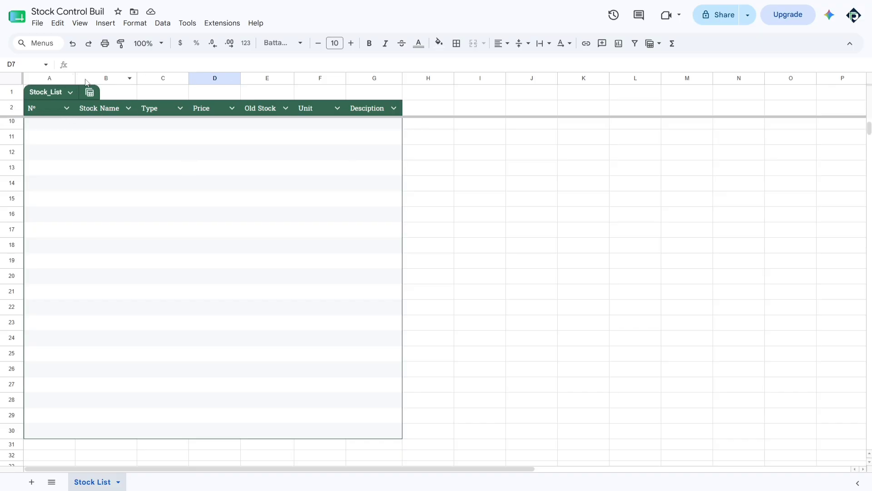
{"action": "scroll", "coordinate": [246, 229], "scroll_direction": "up", "scroll_amount": 3}
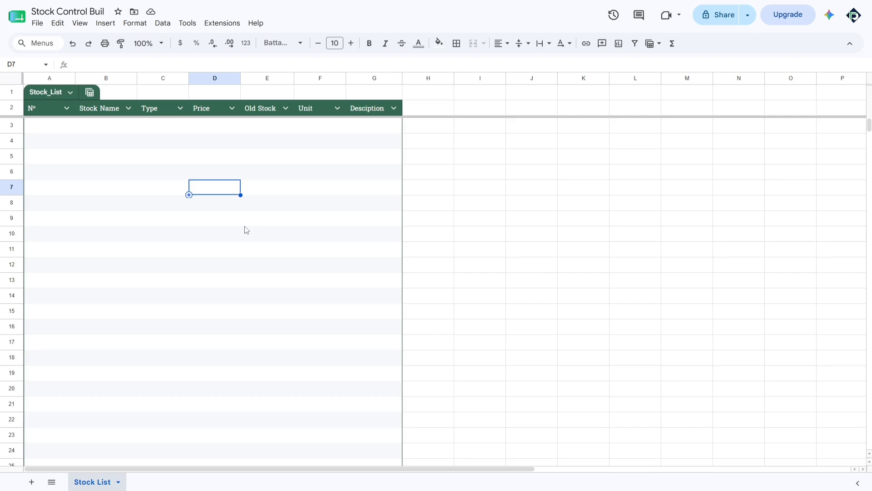
Make the table headings in A2:G2 bold, keeping the Battambang font
{"action": "left_click", "coordinate": [38, 113]}
{"action": "left_click", "coordinate": [368, 113], "text": "shift"}
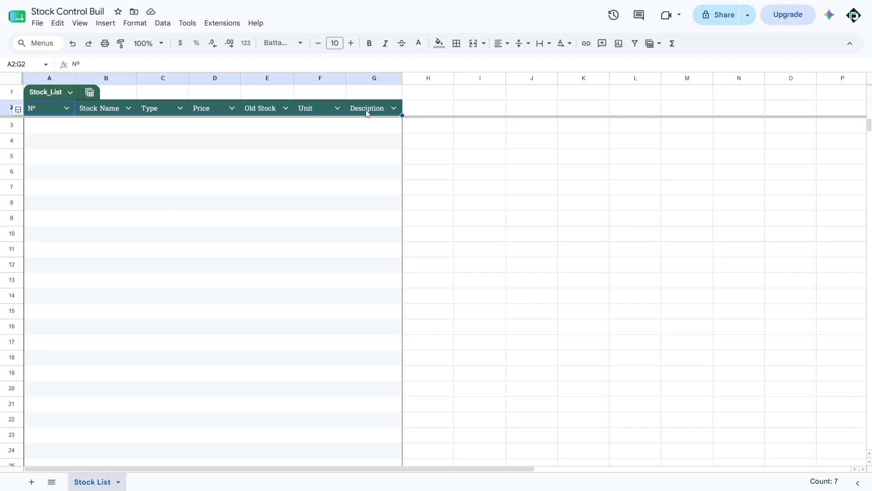
{"action": "key", "text": "ctrl+b"}
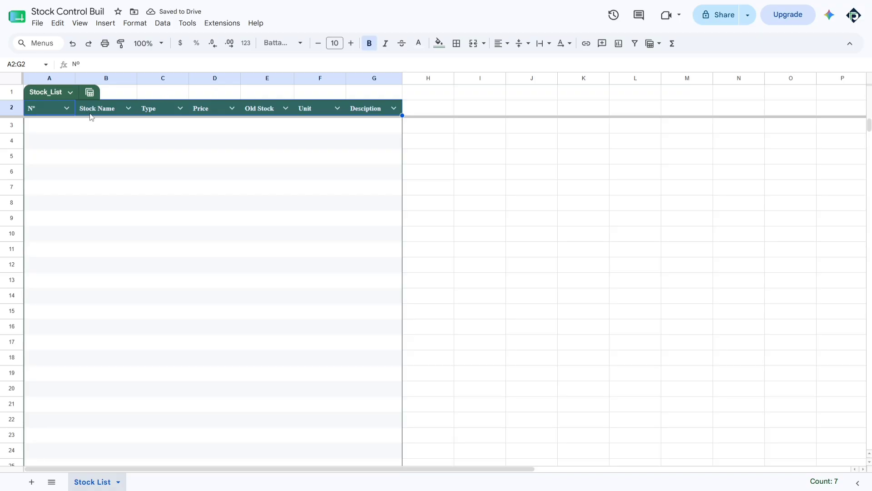
{"action": "left_click", "coordinate": [279, 43]}
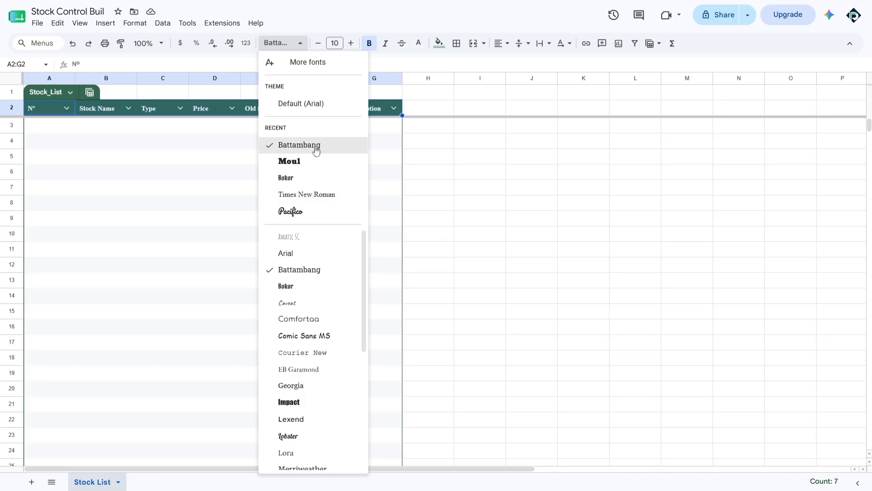
{"action": "left_click", "coordinate": [108, 112]}
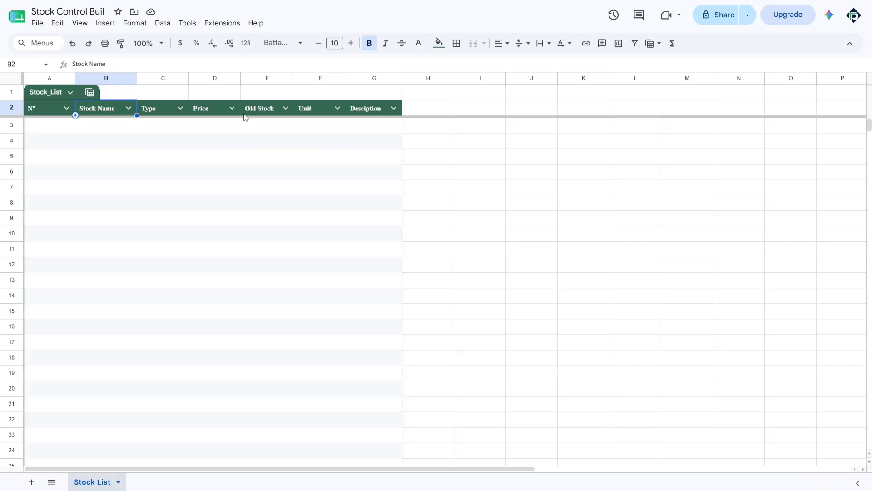
Try the preset purple and dark red header colors on the Stock_List table
{"action": "key", "text": "ctrl+plus"}
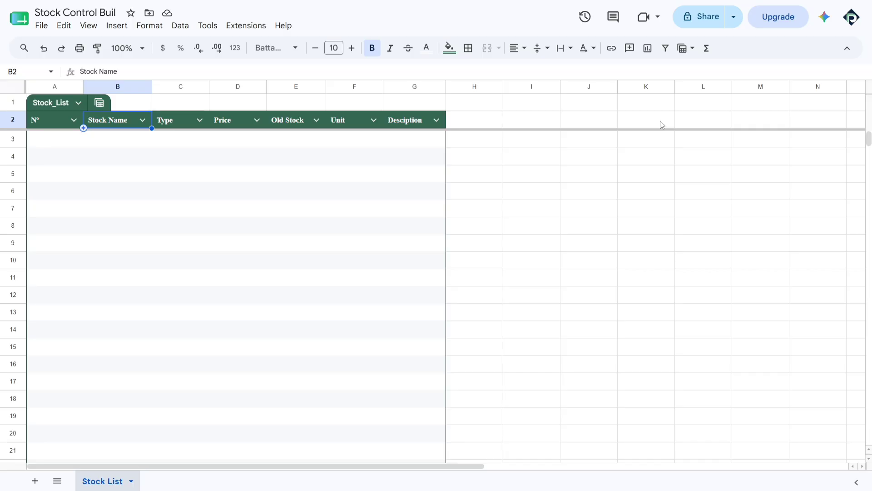
{"action": "left_click", "coordinate": [79, 103]}
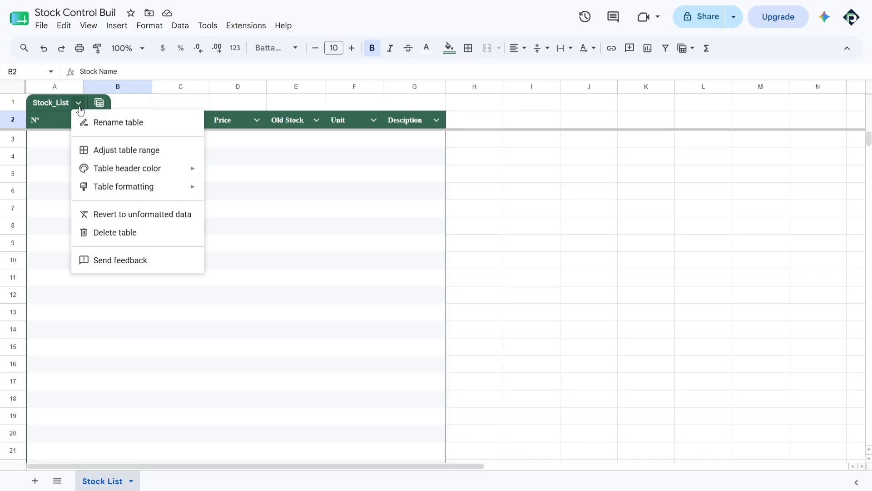
{"action": "mouse_move", "coordinate": [119, 174]}
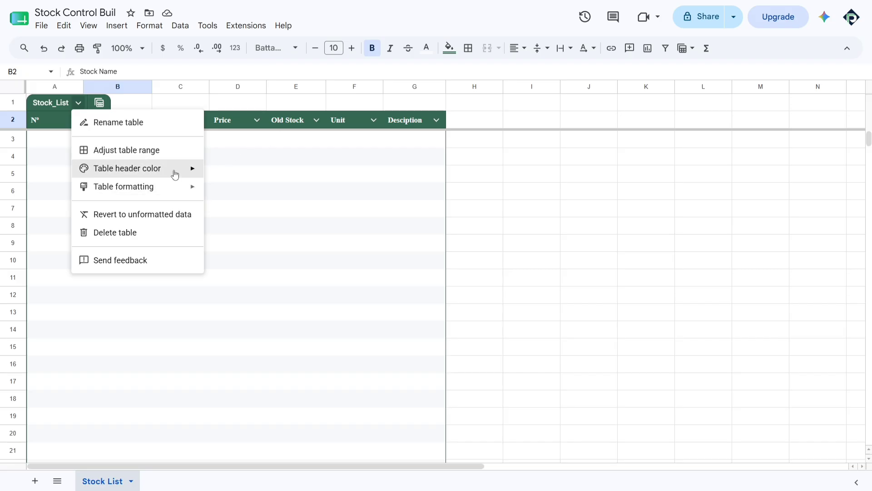
{"action": "mouse_move", "coordinate": [174, 172]}
{"action": "left_click", "coordinate": [266, 186]}
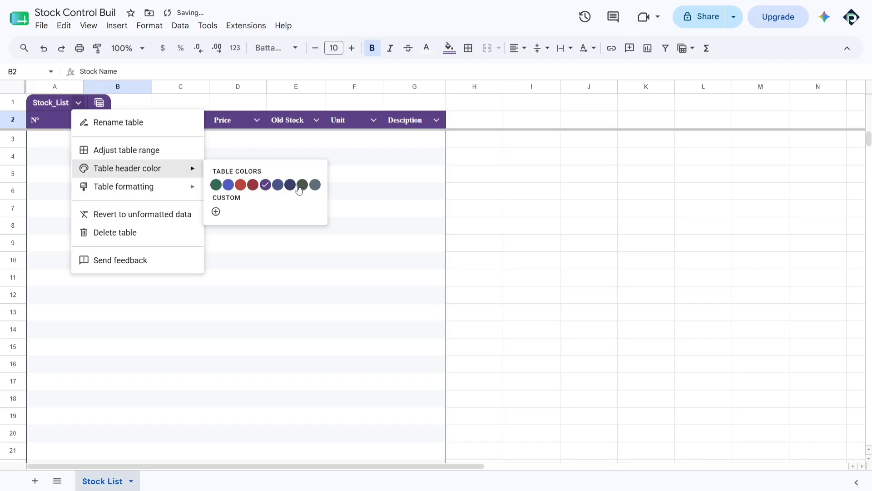
{"action": "left_click", "coordinate": [253, 186]}
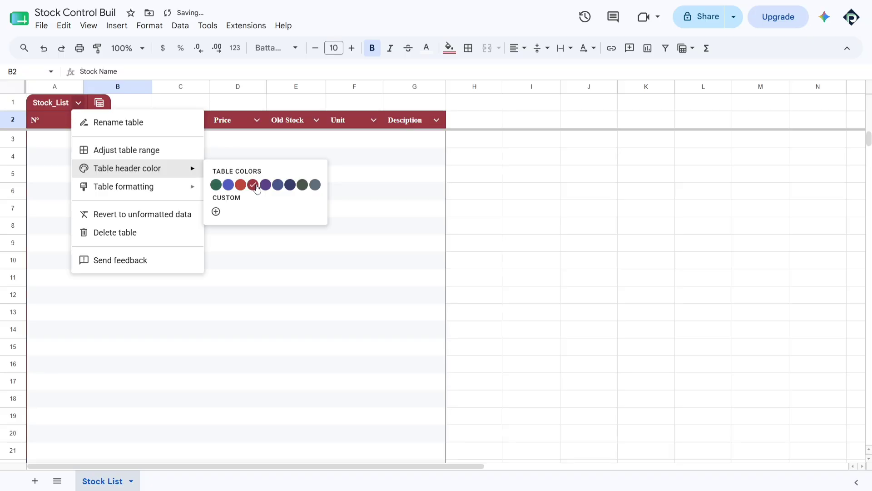
Set the table's header color to a custom dark navy, #0a213c, sampled from the screen with the eyedropper
{"action": "left_click", "coordinate": [216, 212]}
{"action": "left_click", "coordinate": [399, 257]}
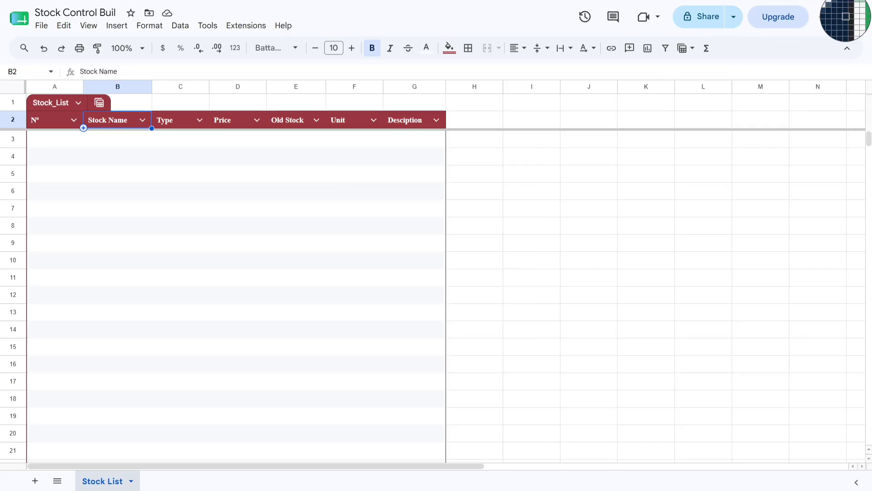
{"action": "left_click", "coordinate": [845, 17]}
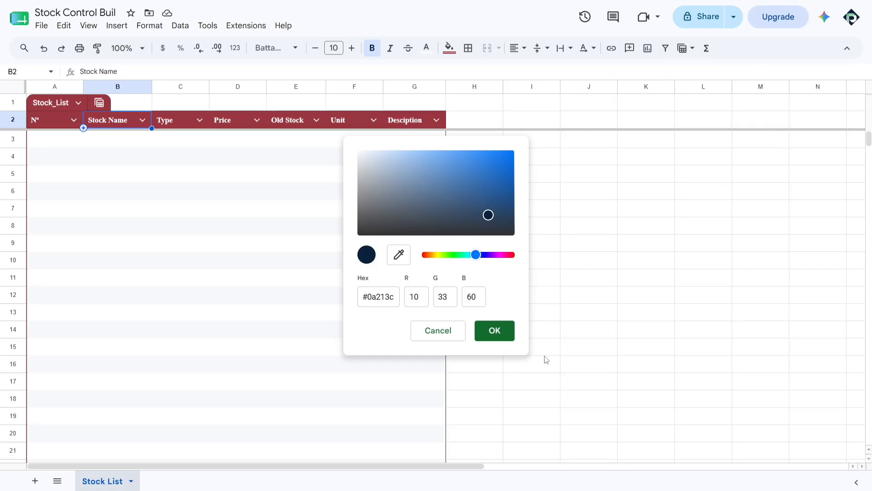
{"action": "left_click", "coordinate": [510, 336]}
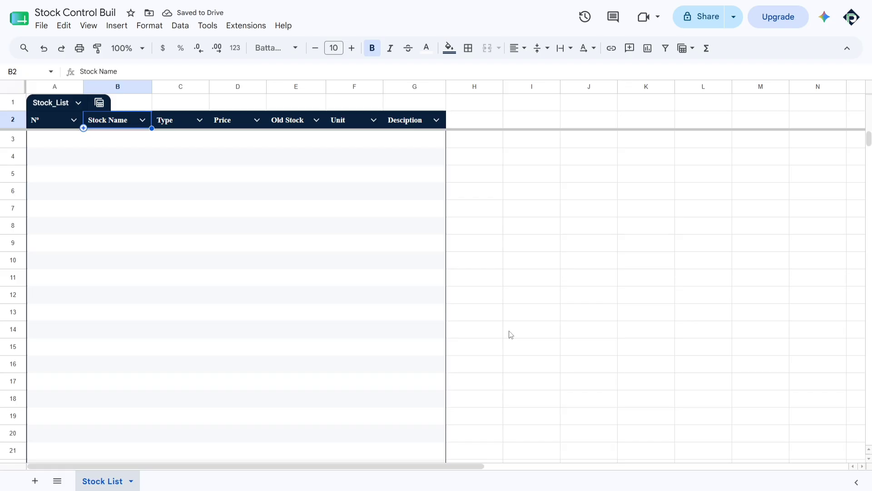
Show gridlines inside the Stock_List table and check them down to row 30
{"action": "left_click", "coordinate": [79, 103]}
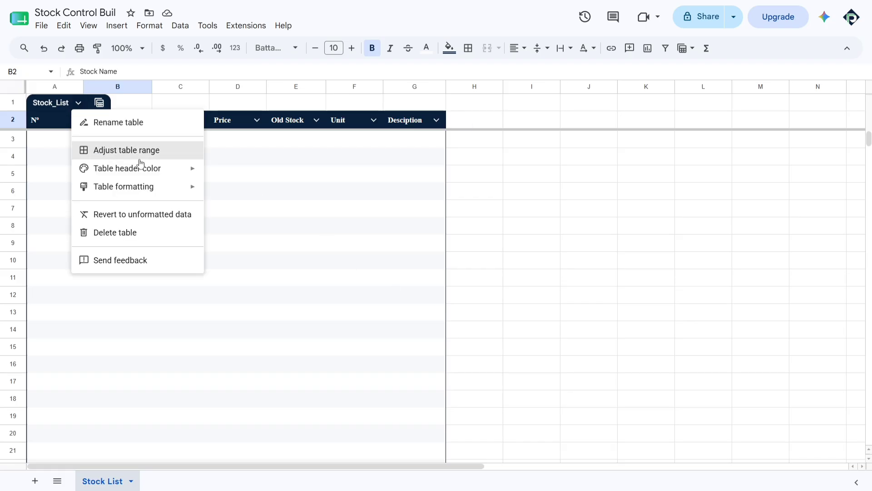
{"action": "mouse_move", "coordinate": [178, 173]}
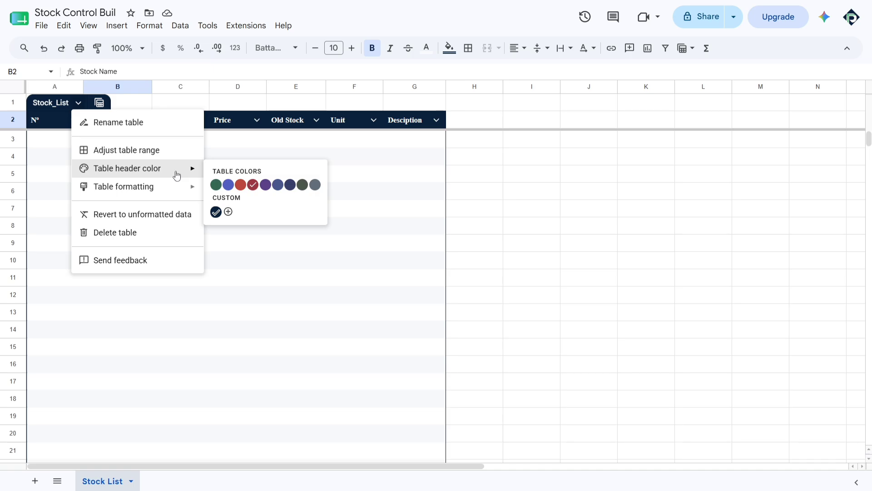
{"action": "mouse_move", "coordinate": [149, 191]}
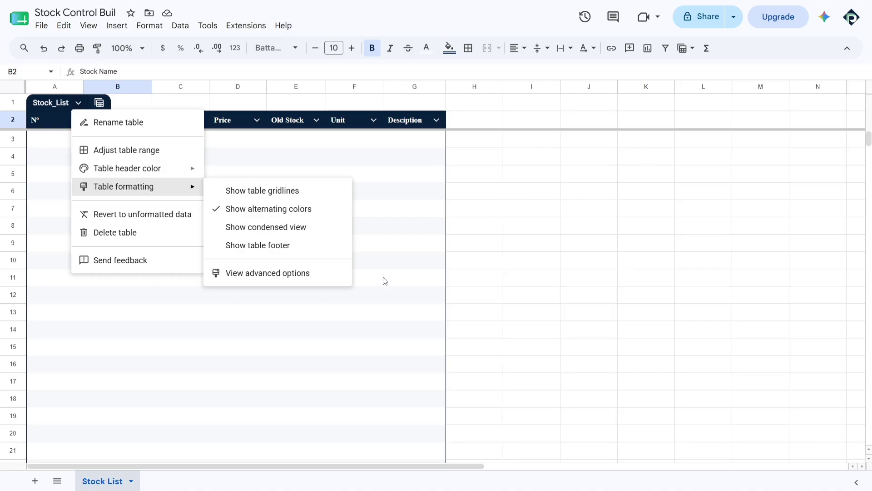
{"action": "left_click", "coordinate": [256, 195]}
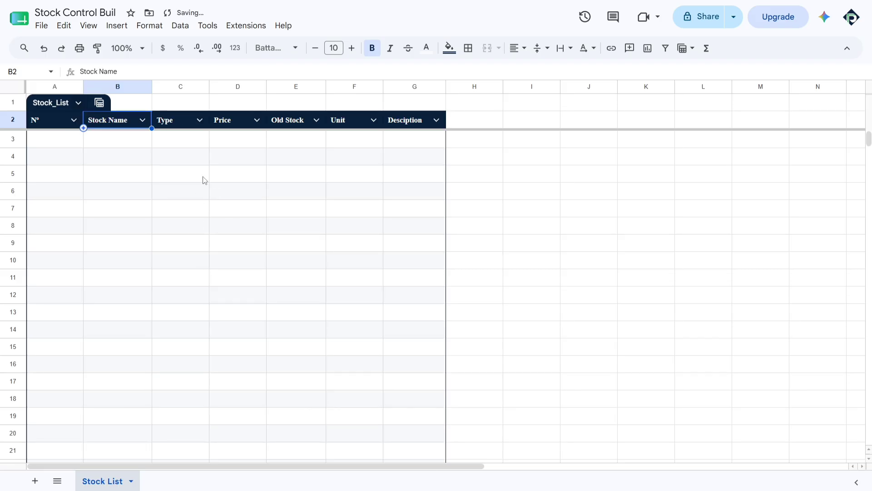
{"action": "scroll", "coordinate": [222, 279], "scroll_direction": "down", "scroll_amount": 3}
{"action": "scroll", "coordinate": [221, 280], "scroll_direction": "down", "scroll_amount": 6}
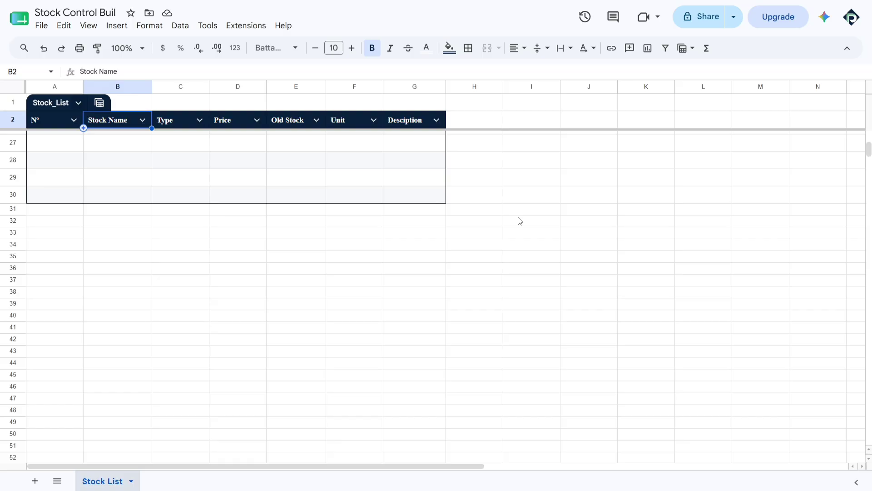
{"action": "scroll", "coordinate": [375, 191], "scroll_direction": "up", "scroll_amount": 9}
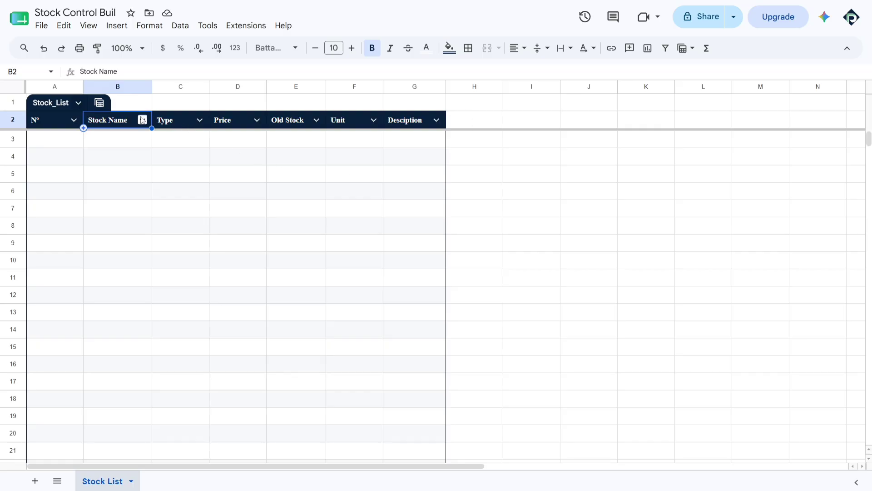
Try the condensed view on the Stock_List table, check the Stock Name column's options, and turn the condensed view off
{"action": "left_click", "coordinate": [79, 103]}
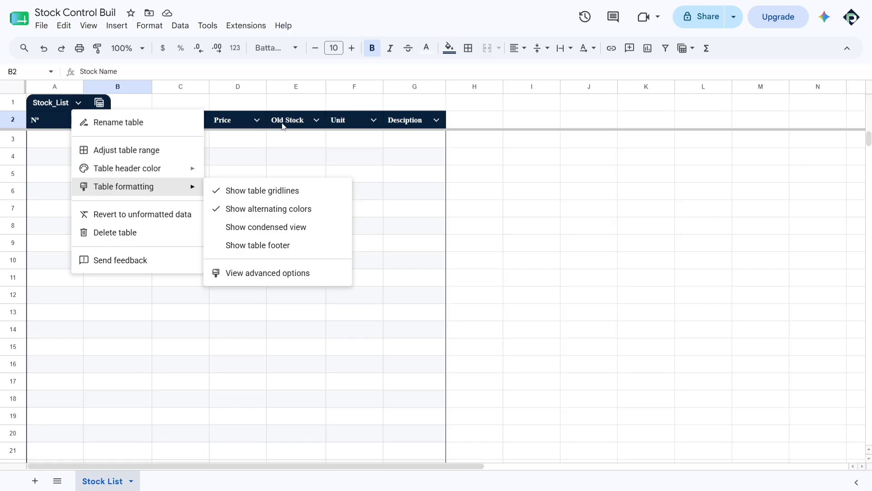
{"action": "left_click", "coordinate": [265, 228]}
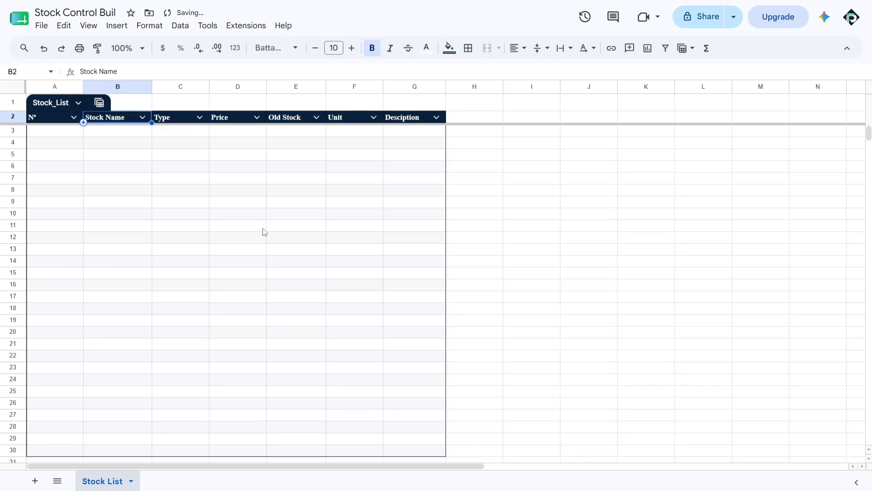
{"action": "left_click", "coordinate": [142, 117]}
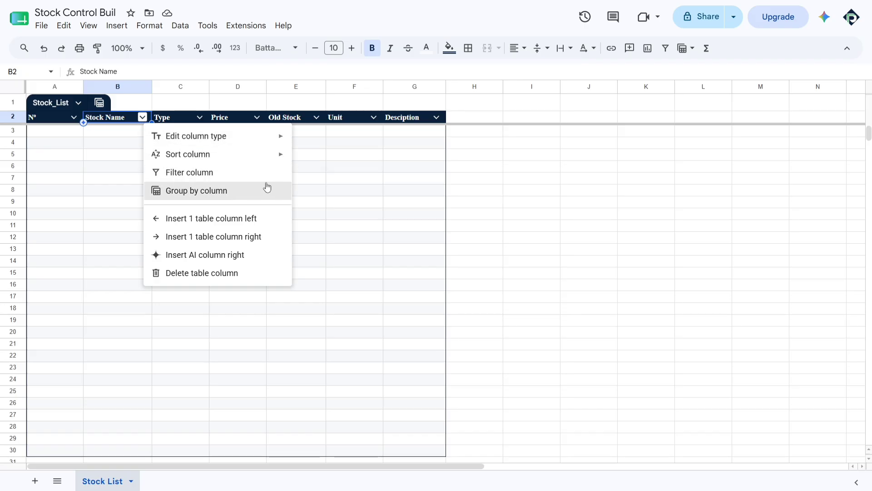
{"action": "left_click", "coordinate": [78, 103]}
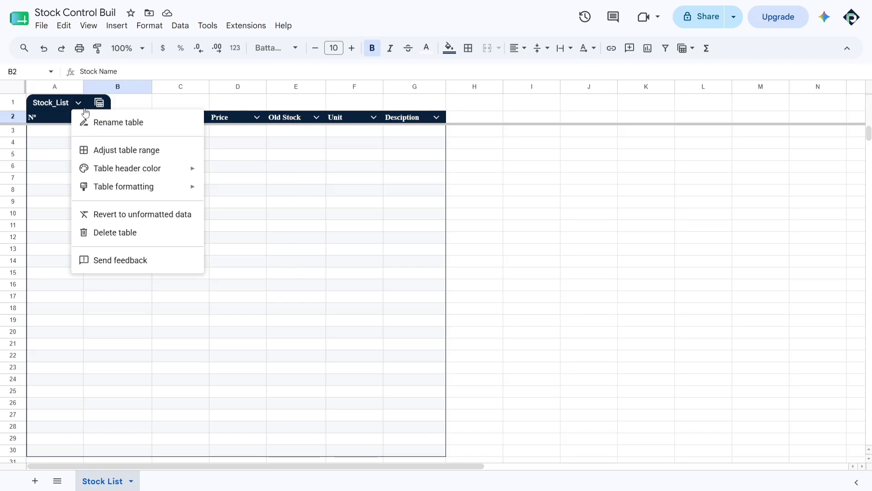
{"action": "mouse_move", "coordinate": [180, 186]}
{"action": "left_click", "coordinate": [258, 233]}
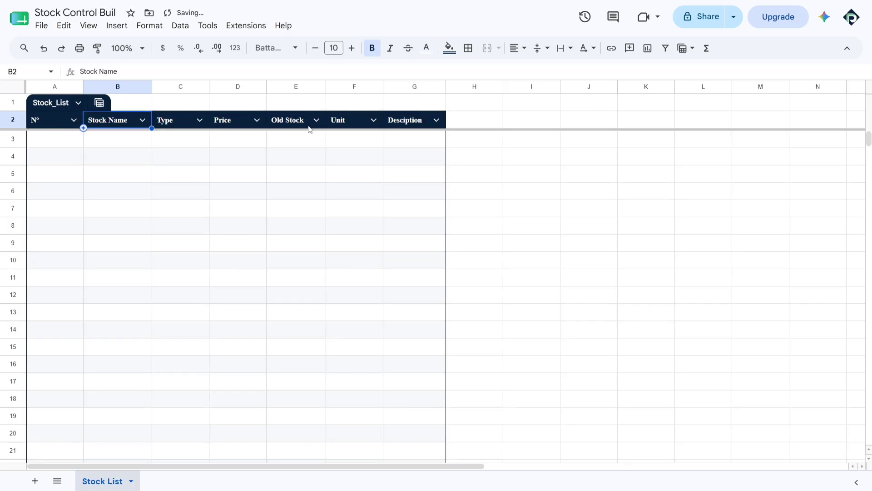
Set the Price column's type to Currency
{"action": "left_click", "coordinate": [256, 121]}
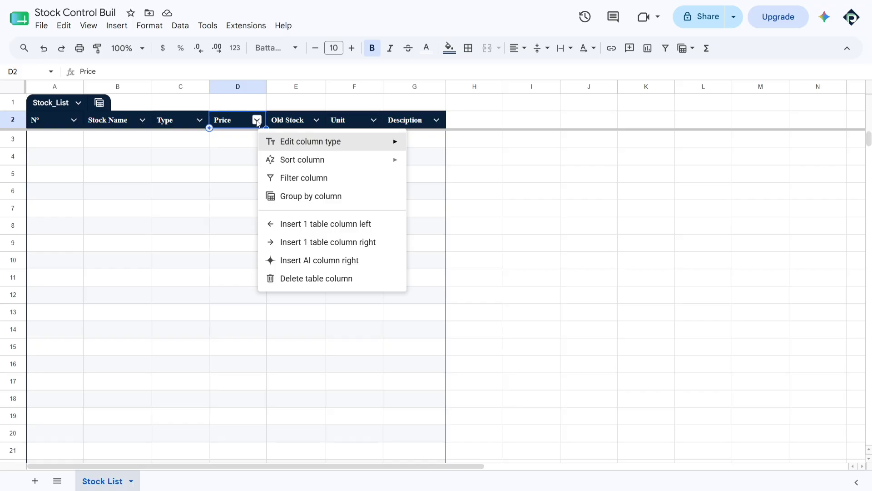
{"action": "mouse_move", "coordinate": [285, 146]}
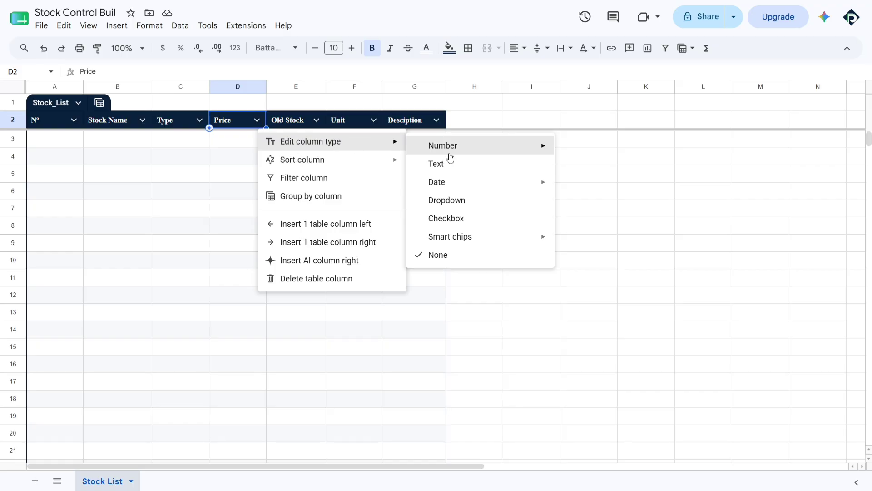
{"action": "mouse_move", "coordinate": [449, 152]}
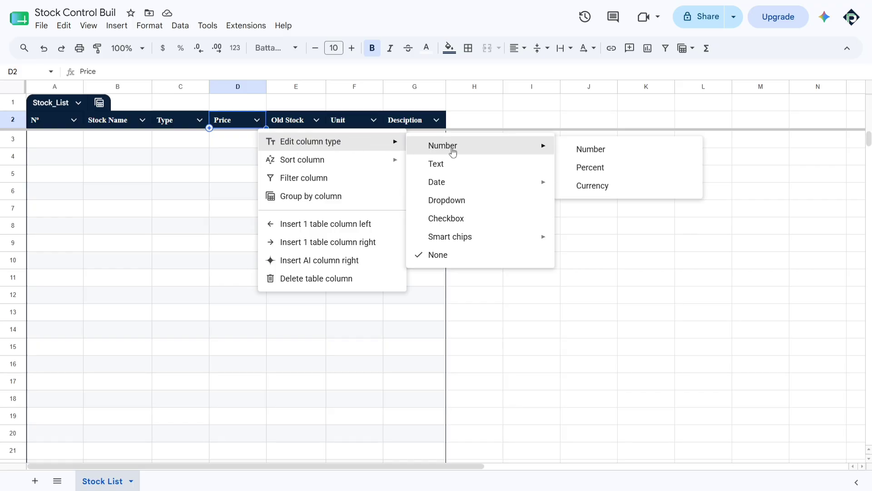
{"action": "left_click", "coordinate": [601, 191]}
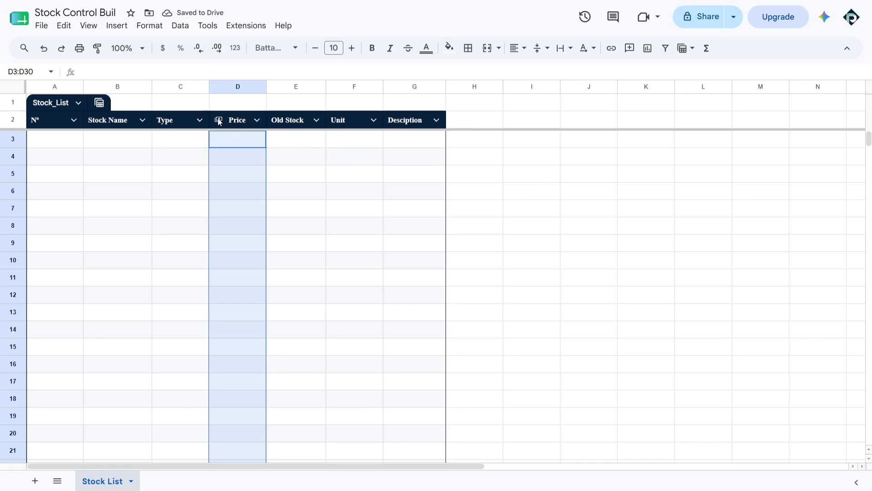
Switch the Stock_List table to condensed view and back to compare how the Price heading is displayed
{"action": "left_click", "coordinate": [79, 103]}
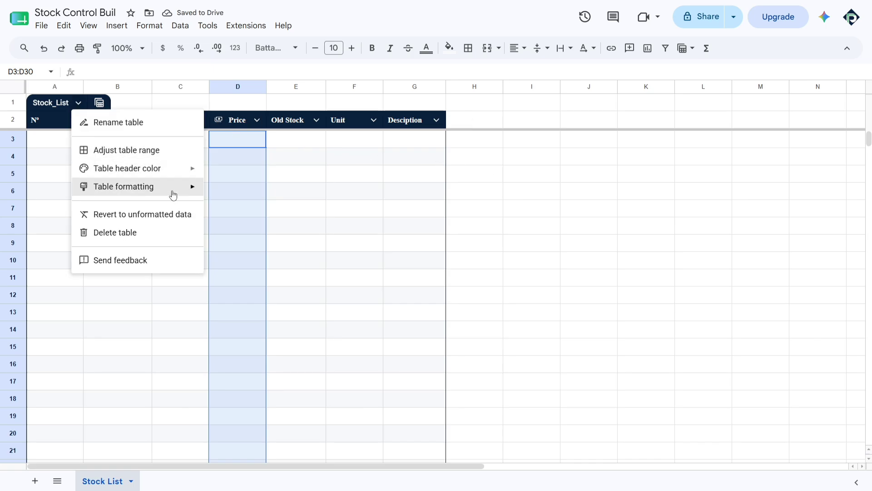
{"action": "mouse_move", "coordinate": [172, 195]}
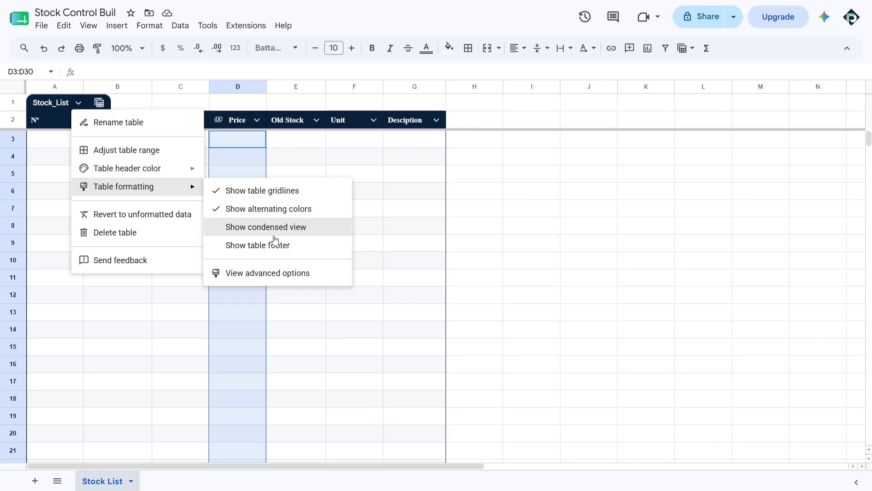
{"action": "left_click", "coordinate": [250, 234]}
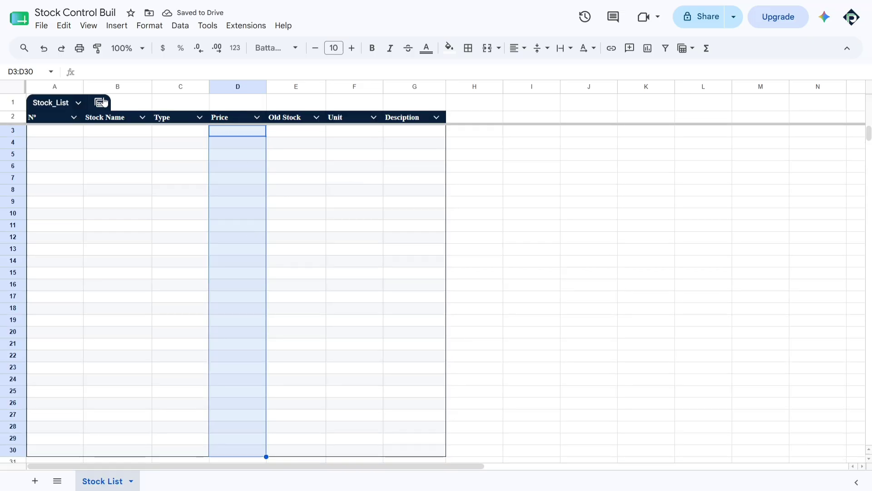
{"action": "left_click", "coordinate": [78, 104]}
{"action": "mouse_move", "coordinate": [158, 194]}
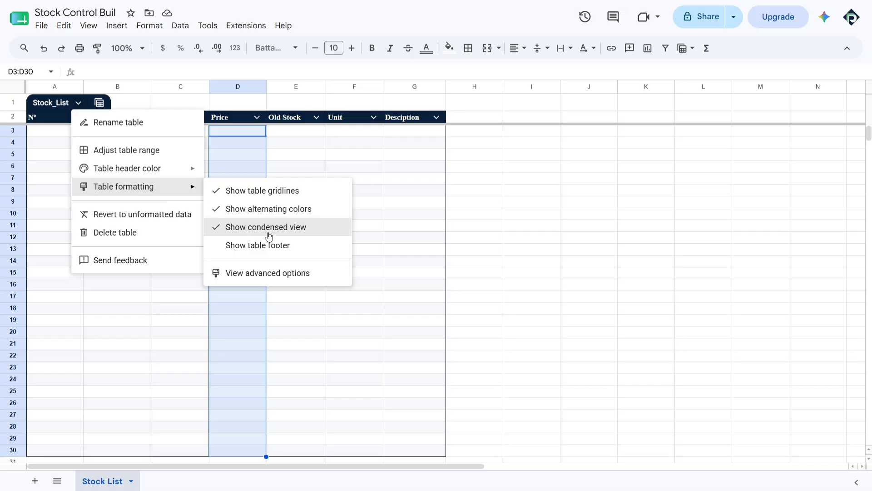
{"action": "left_click", "coordinate": [246, 229]}
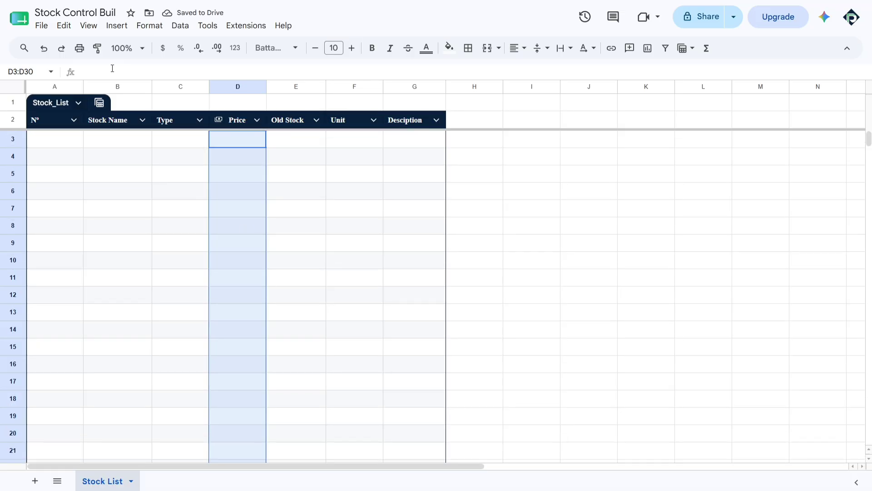
Set the Nº column's type to Number
{"action": "left_click", "coordinate": [74, 120]}
{"action": "mouse_move", "coordinate": [179, 139]}
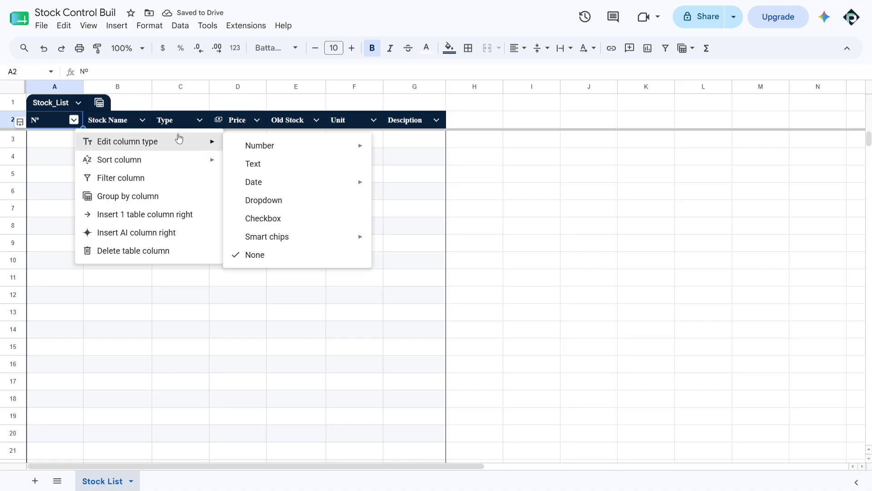
{"action": "mouse_move", "coordinate": [298, 148]}
{"action": "left_click", "coordinate": [417, 150]}
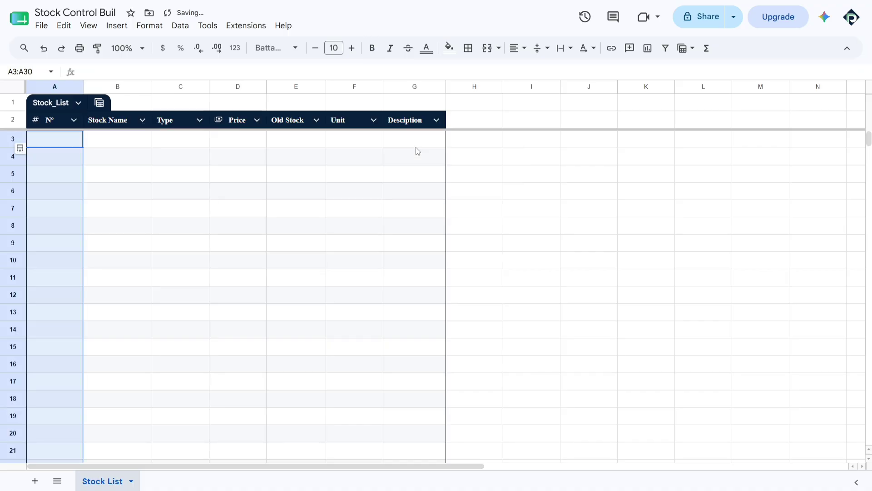
Set the Stock Name column's type to Text
{"action": "left_click", "coordinate": [145, 121]}
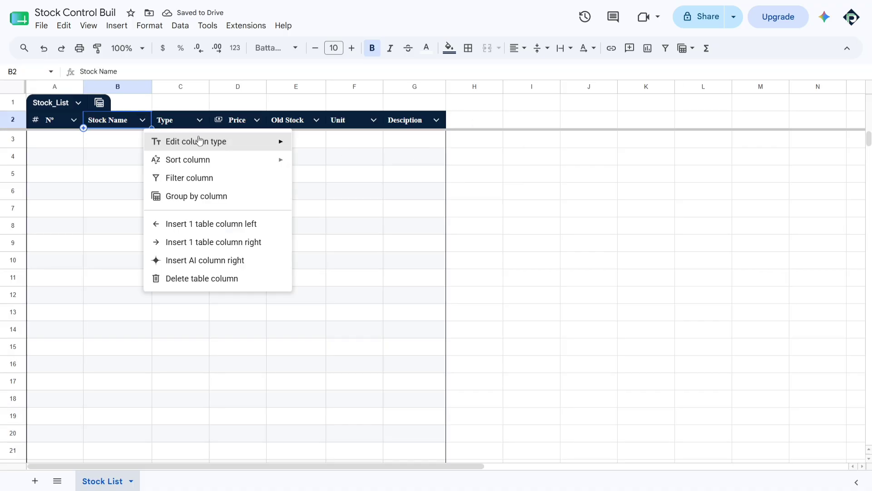
{"action": "mouse_move", "coordinate": [204, 141]}
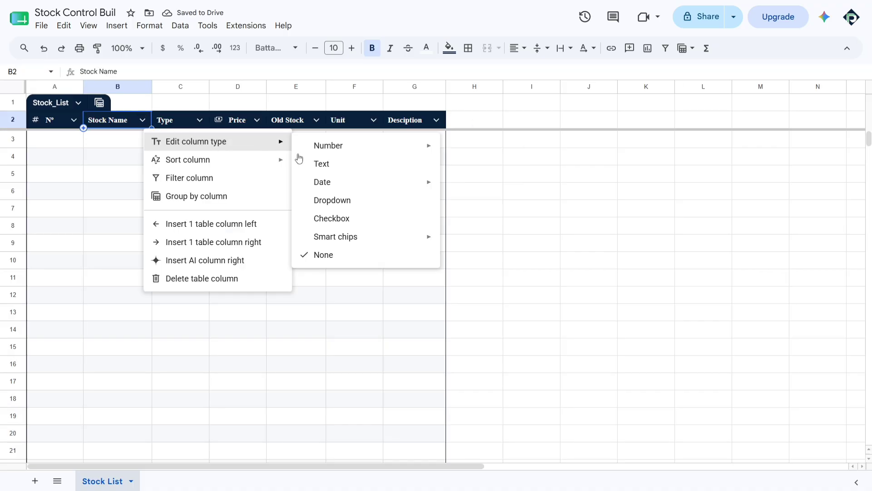
{"action": "left_click", "coordinate": [368, 168]}
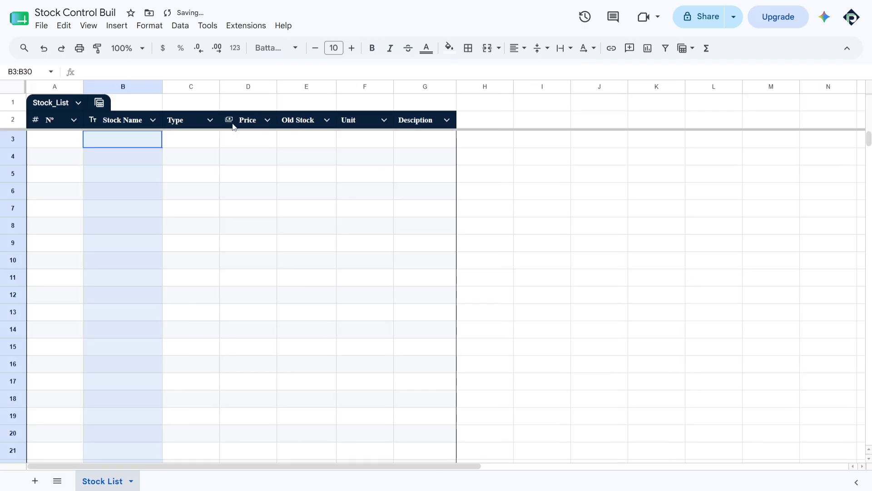
Try the Dropdown type on the Type column, close its validation rules, and undo the change
{"action": "left_click", "coordinate": [209, 119]}
{"action": "mouse_move", "coordinate": [306, 159]}
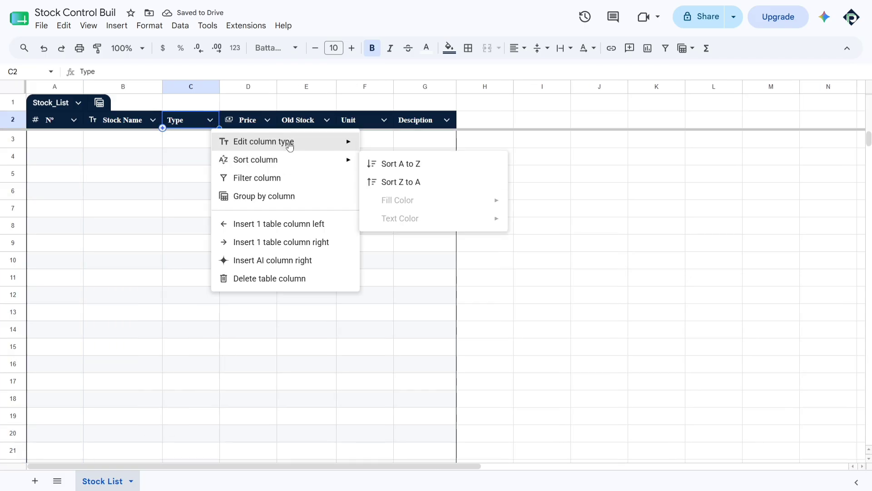
{"action": "mouse_move", "coordinate": [292, 144]}
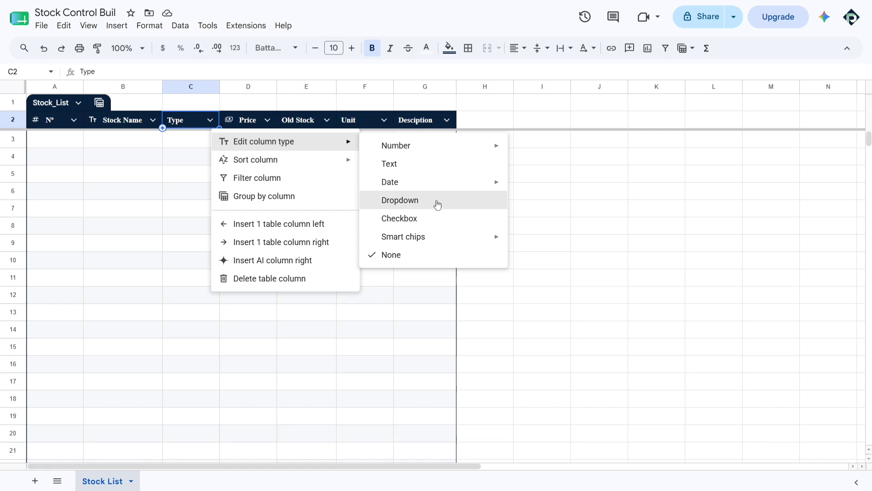
{"action": "left_click", "coordinate": [399, 200]}
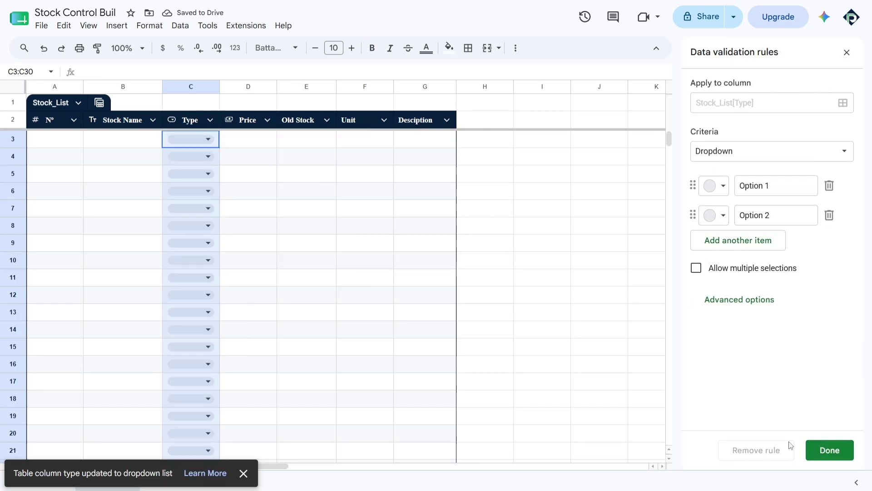
{"action": "left_click", "coordinate": [847, 52]}
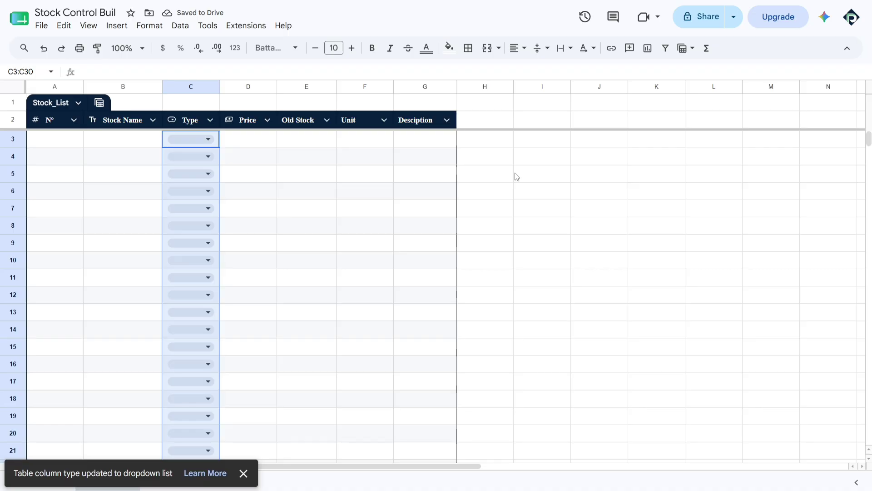
{"action": "key", "text": "ctrl+z"}
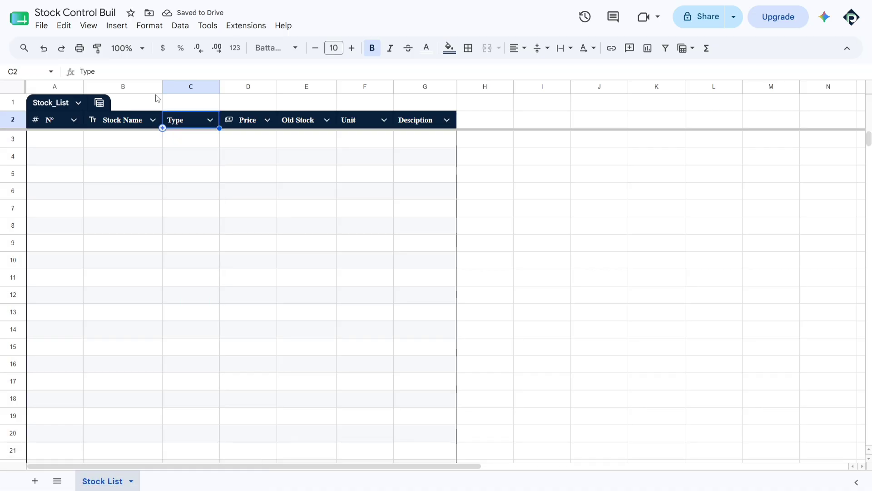
Show a table footer below row 30 of the Stock_List table
{"action": "left_click", "coordinate": [79, 104]}
{"action": "mouse_move", "coordinate": [169, 191]}
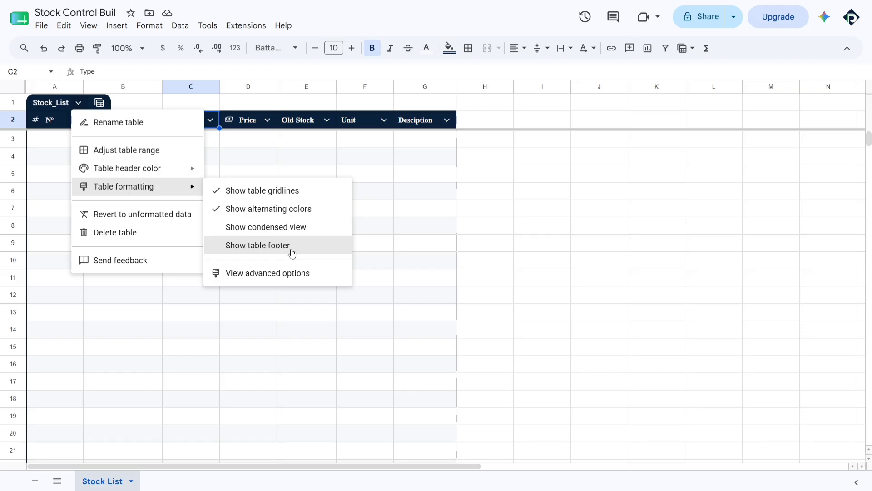
{"action": "scroll", "coordinate": [302, 361], "scroll_direction": "down", "scroll_amount": 5}
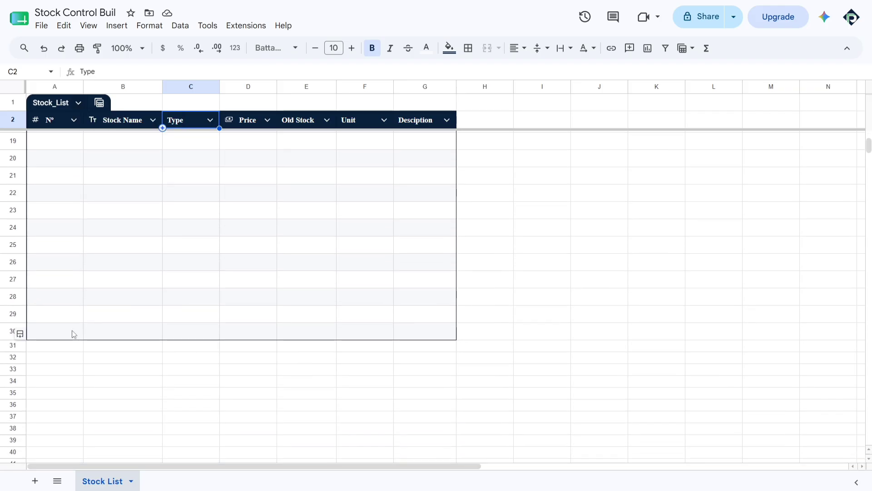
{"action": "left_click_drag", "start_coordinate": [63, 331], "coordinate": [417, 332]}
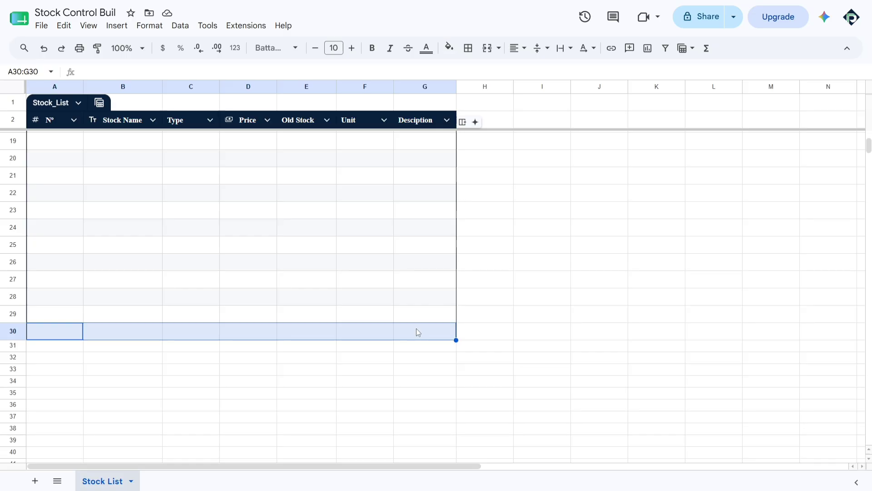
{"action": "left_click", "coordinate": [78, 103]}
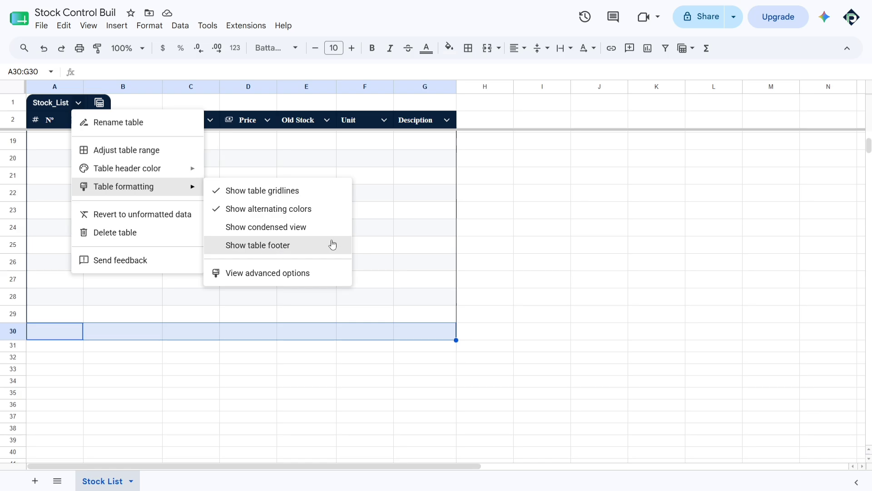
{"action": "left_click", "coordinate": [287, 253]}
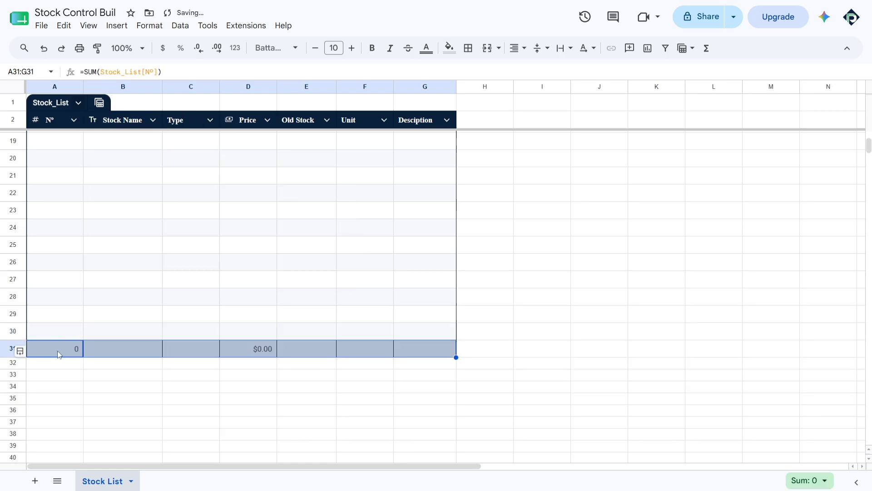
Examine the footer cells in row 31 across columns A to G
{"action": "left_click_drag", "start_coordinate": [55, 352], "coordinate": [430, 364]}
{"action": "left_click", "coordinate": [429, 348]}
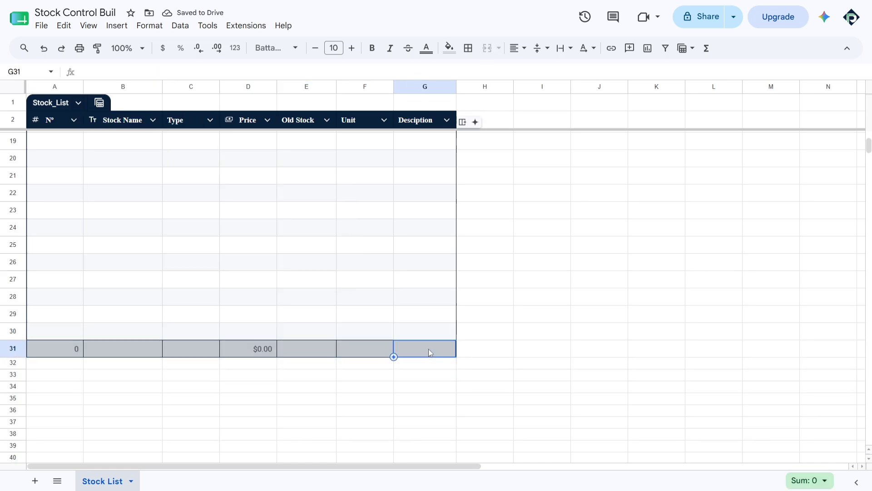
{"action": "left_click", "coordinate": [129, 347]}
{"action": "left_click", "coordinate": [184, 348]}
{"action": "double_click", "coordinate": [312, 353]}
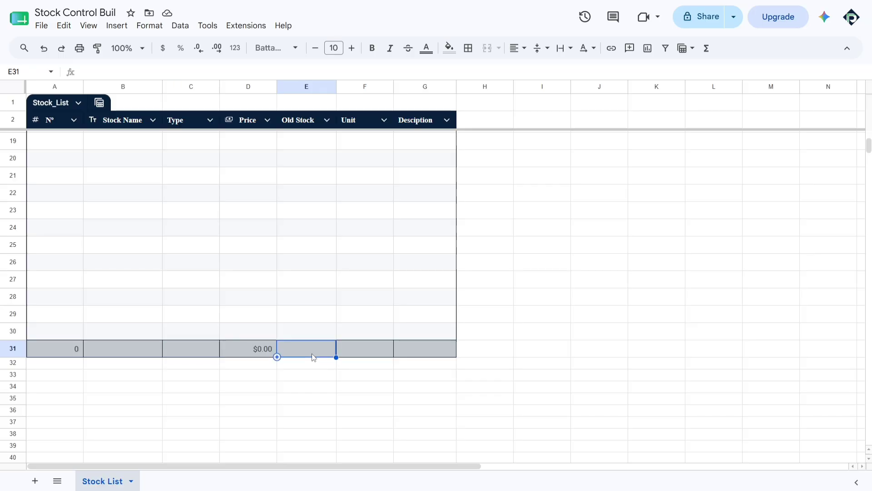
{"action": "left_click", "coordinate": [345, 355]}
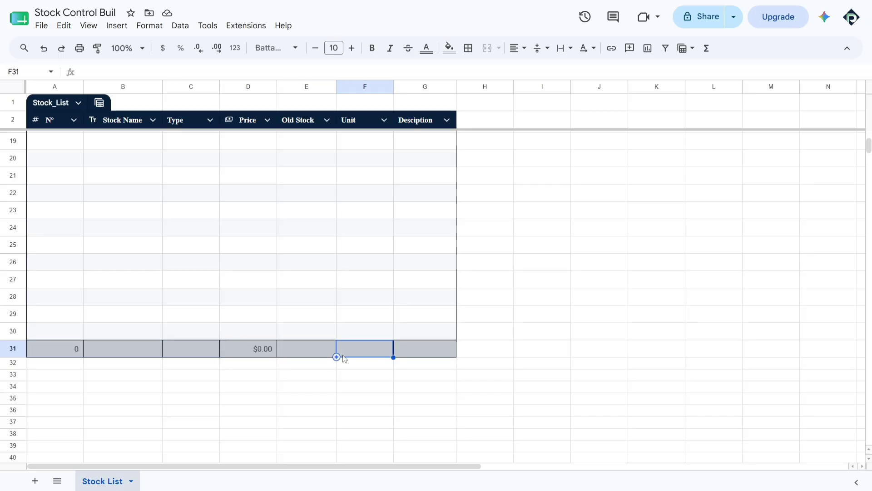
{"action": "left_click", "coordinate": [320, 349]}
{"action": "type", "text": "="}
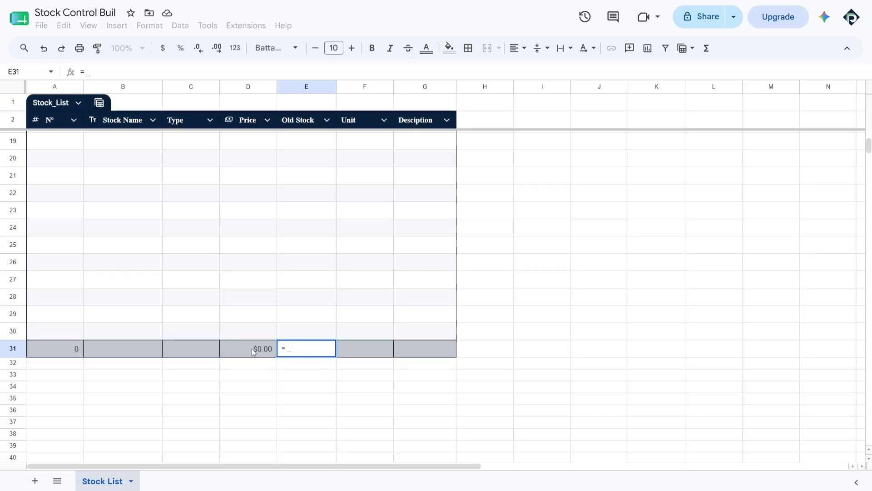
{"action": "key", "text": "BackSpace"}
{"action": "key", "text": "Return"}
{"action": "key", "text": "Left"}
{"action": "key", "text": "Up"}
{"action": "key", "text": "Right"}
{"action": "key", "text": "Right"}
{"action": "key", "text": "Left"}
{"action": "key", "text": "Left"}
{"action": "key", "text": "Left"}
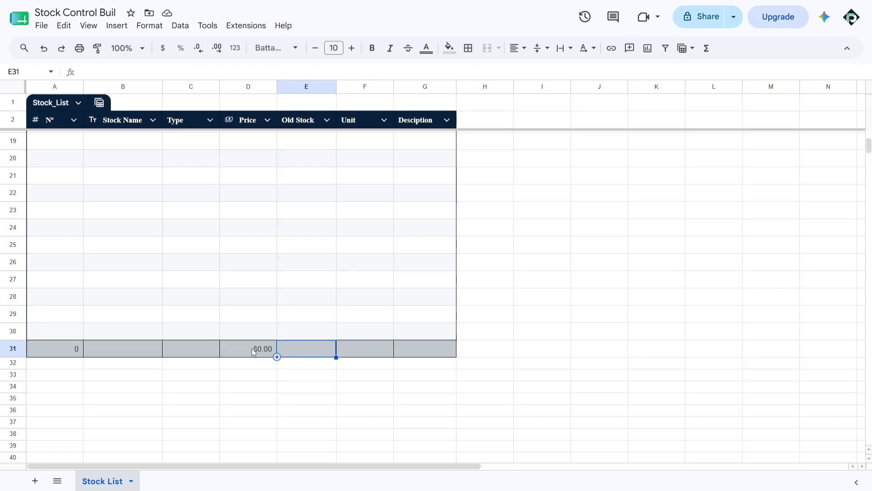
{"action": "key", "text": "Right"}
{"action": "key", "text": "Right"}
Hide the footer of the Stock_List table
{"action": "left_click", "coordinate": [84, 105]}
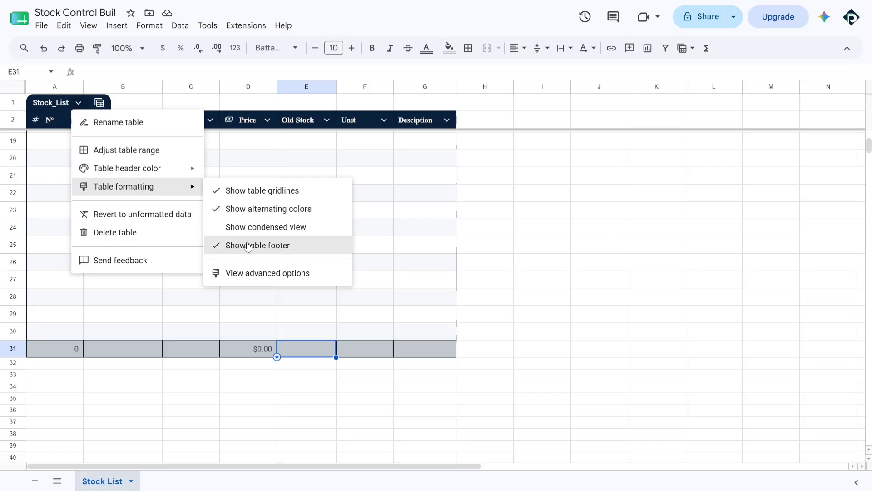
{"action": "left_click", "coordinate": [248, 245]}
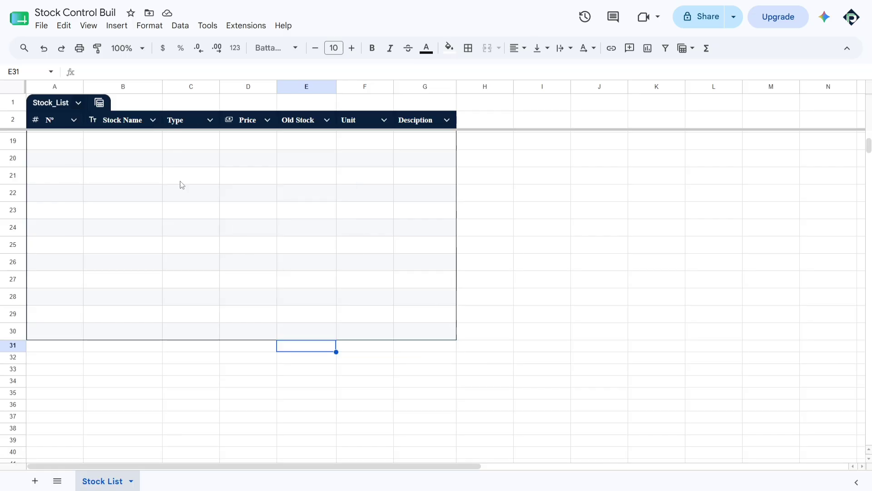
Review the advanced table formatting options for the Stock_List table, including styles and display options, and close them
{"action": "left_click", "coordinate": [82, 104]}
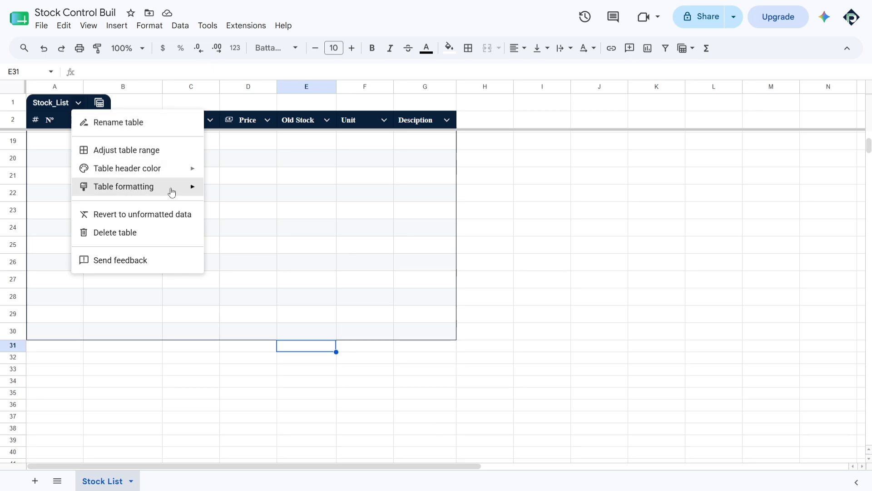
{"action": "mouse_move", "coordinate": [172, 188]}
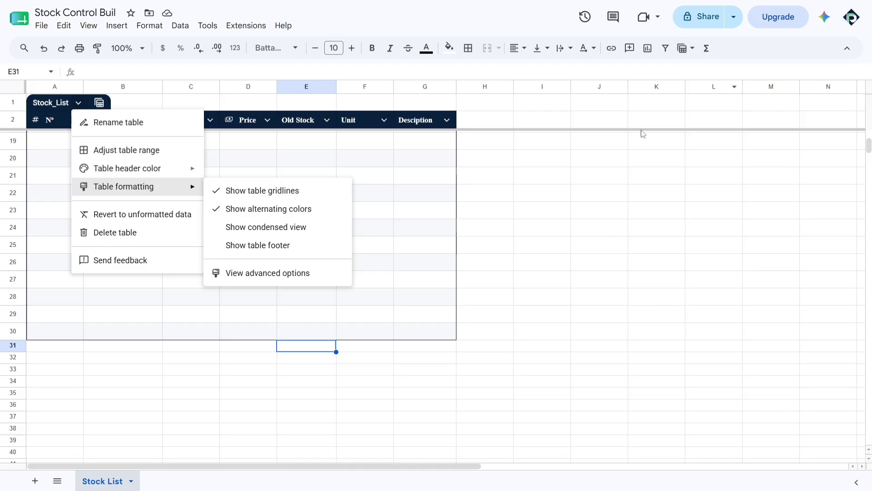
{"action": "left_click", "coordinate": [251, 275]}
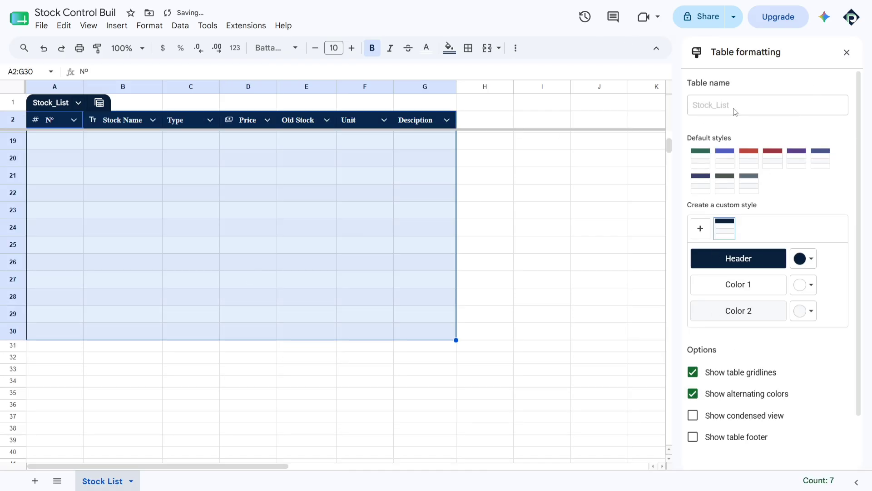
{"action": "scroll", "coordinate": [765, 286], "scroll_direction": "down", "scroll_amount": 1}
{"action": "scroll", "coordinate": [765, 287], "scroll_direction": "up", "scroll_amount": 1}
{"action": "left_click", "coordinate": [847, 52]}
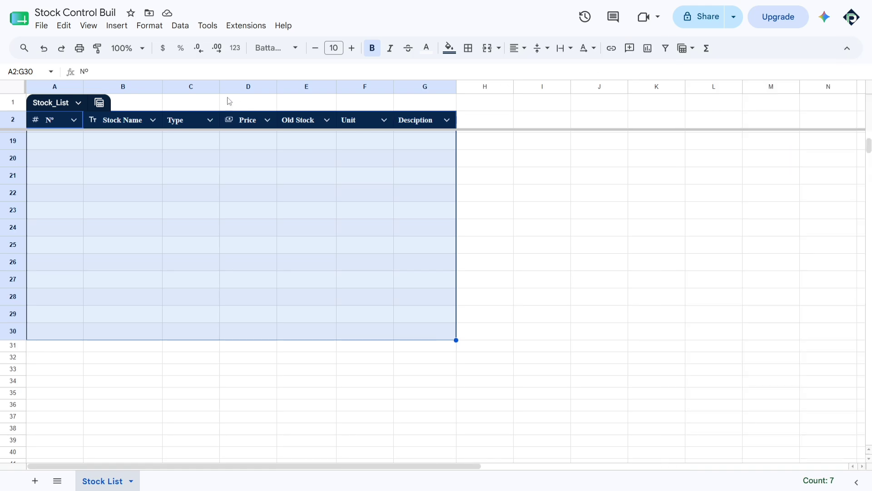
Examine the Stock_List table's management options and the columns offered for a group by view, without creating one
{"action": "left_click", "coordinate": [78, 104]}
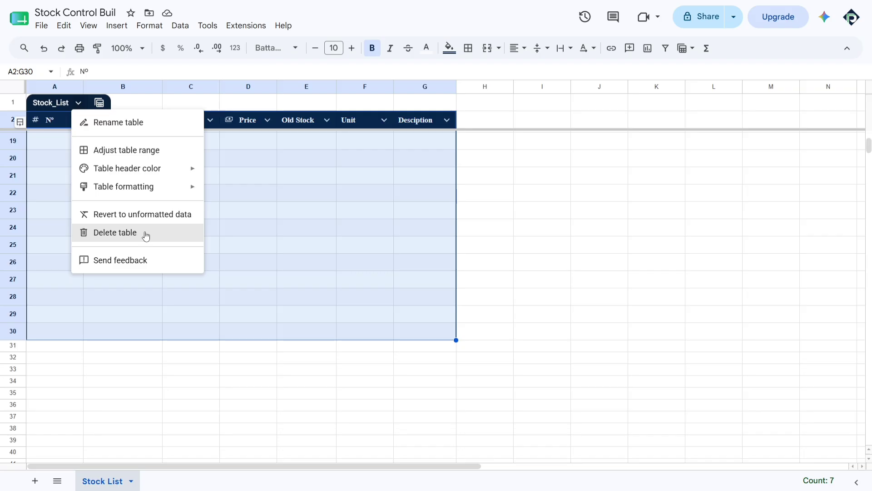
{"action": "left_click", "coordinate": [99, 103]}
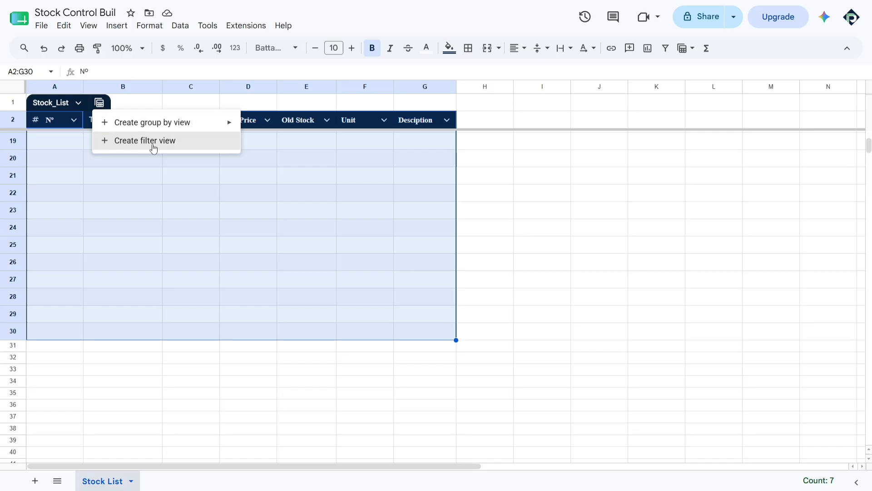
{"action": "mouse_move", "coordinate": [141, 127]}
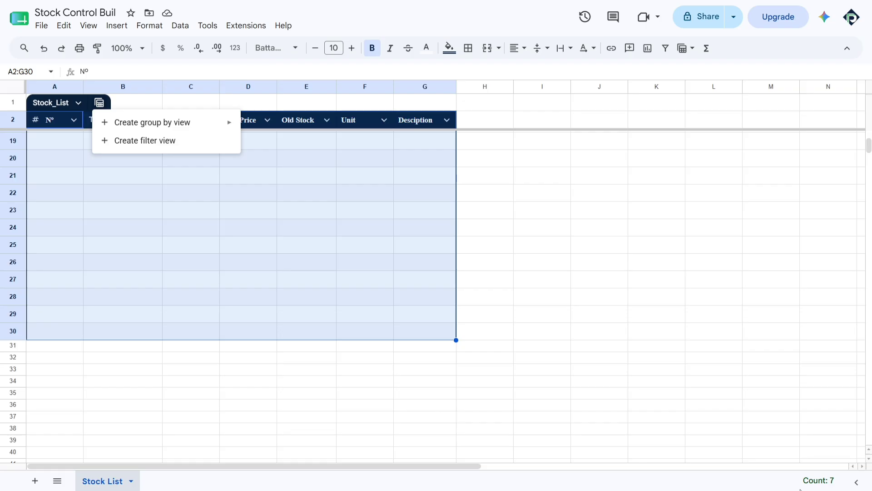
{"action": "mouse_move", "coordinate": [187, 128]}
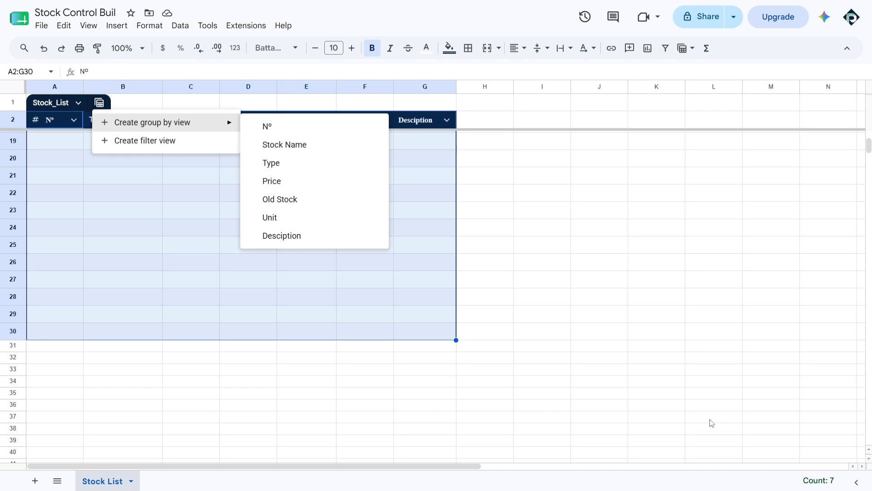
{"action": "left_click", "coordinate": [122, 212]}
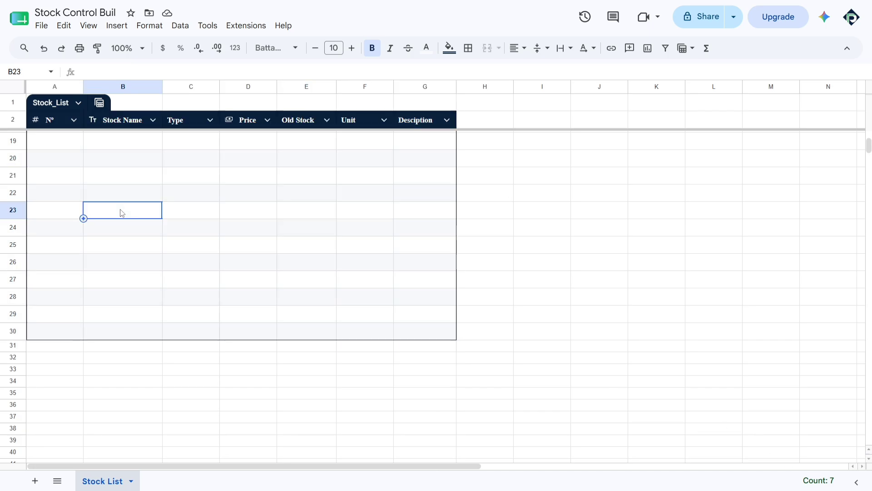
{"action": "left_click", "coordinate": [99, 102]}
{"action": "left_click", "coordinate": [103, 173]}
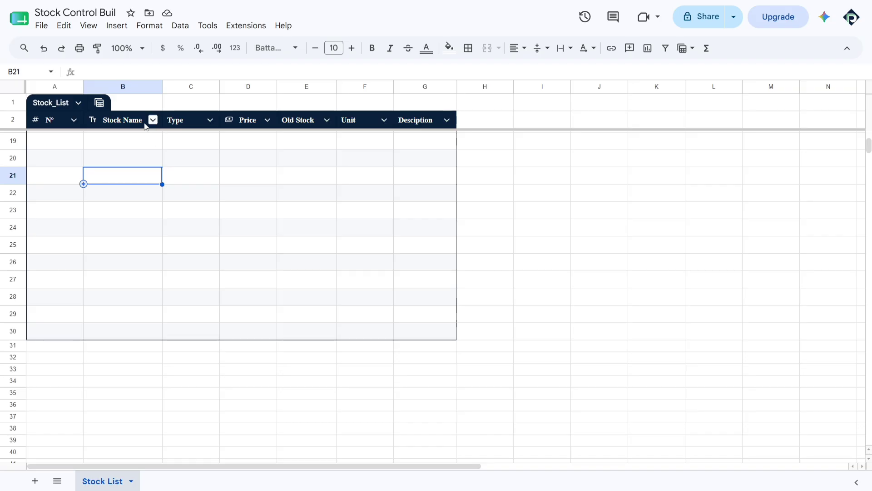
Examine the Nº column's sort and column type options, including the Number subtypes
{"action": "left_click", "coordinate": [74, 120]}
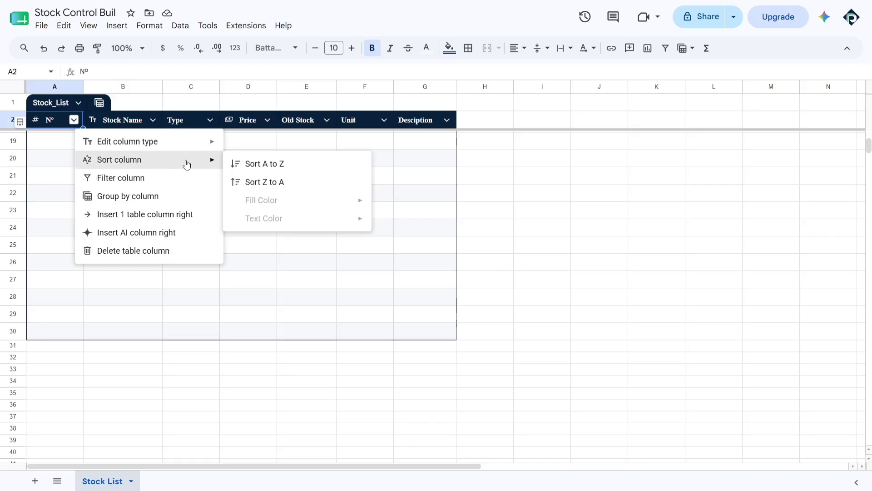
{"action": "mouse_move", "coordinate": [125, 142]}
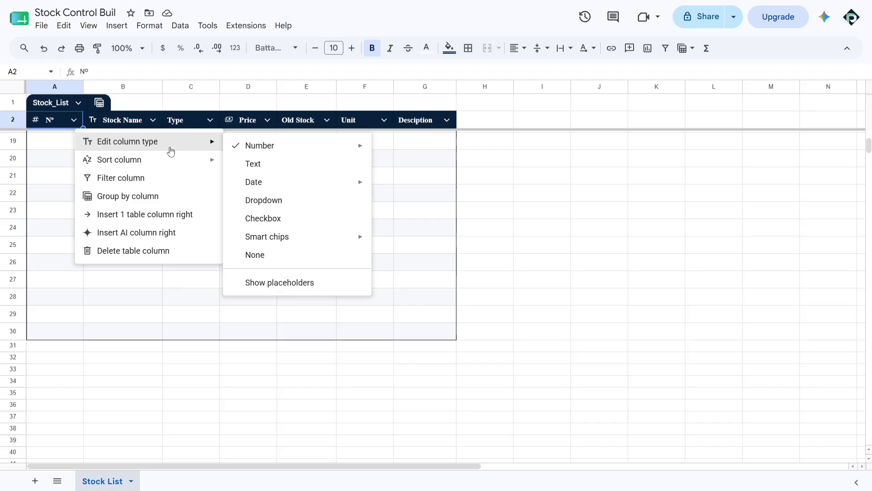
{"action": "mouse_move", "coordinate": [210, 160]}
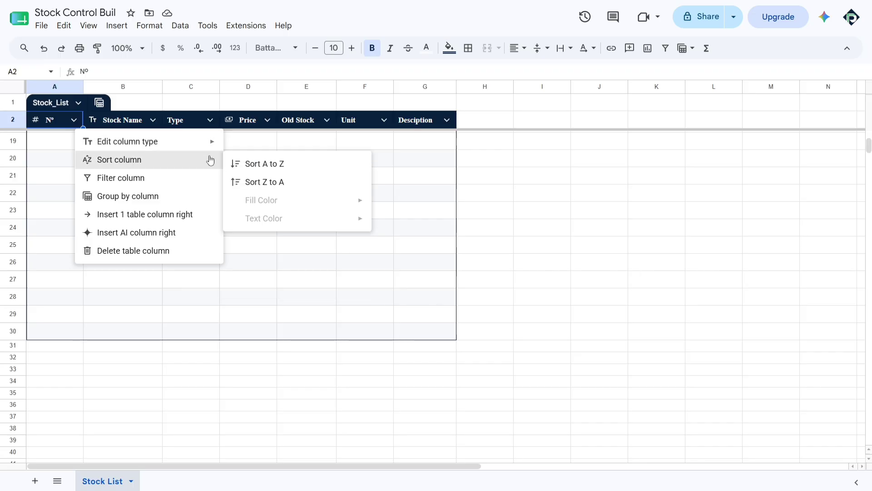
{"action": "mouse_move", "coordinate": [204, 143]}
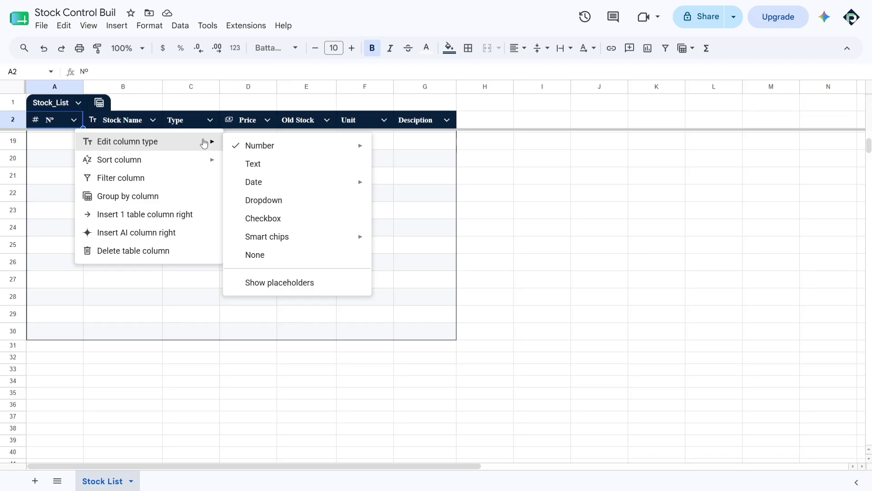
{"action": "mouse_move", "coordinate": [278, 154]}
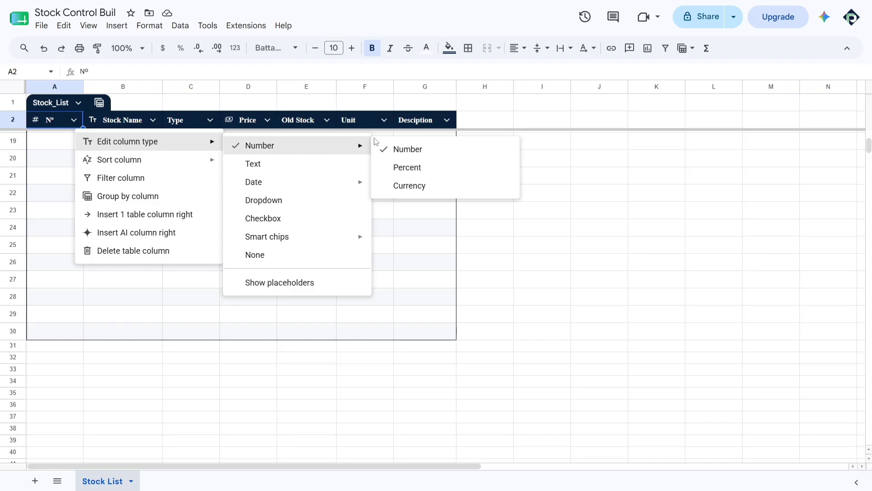
Test the Nº column's Number type by entering the text hsda in cell A19 and check its validation note
{"action": "left_click", "coordinate": [58, 144]}
{"action": "type", "text": "hsda"}
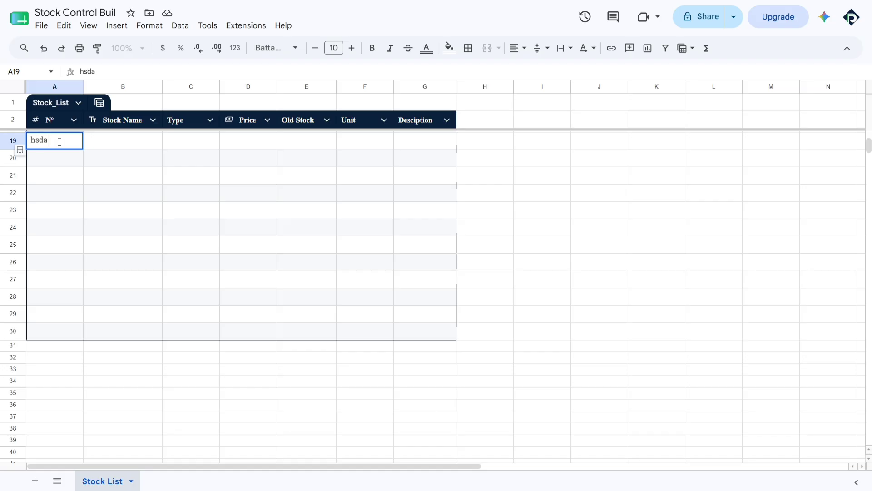
{"action": "key", "text": "Return"}
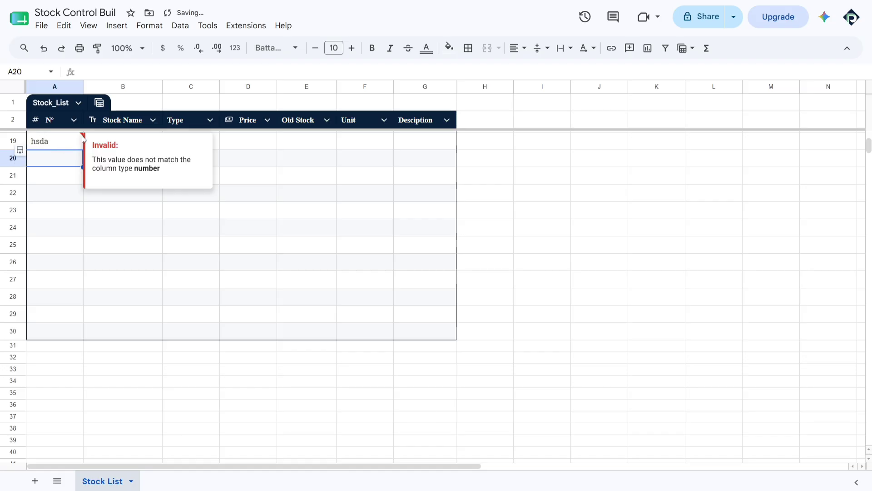
{"action": "scroll", "coordinate": [84, 139], "scroll_direction": "up", "scroll_amount": 4}
{"action": "left_click", "coordinate": [65, 357]}
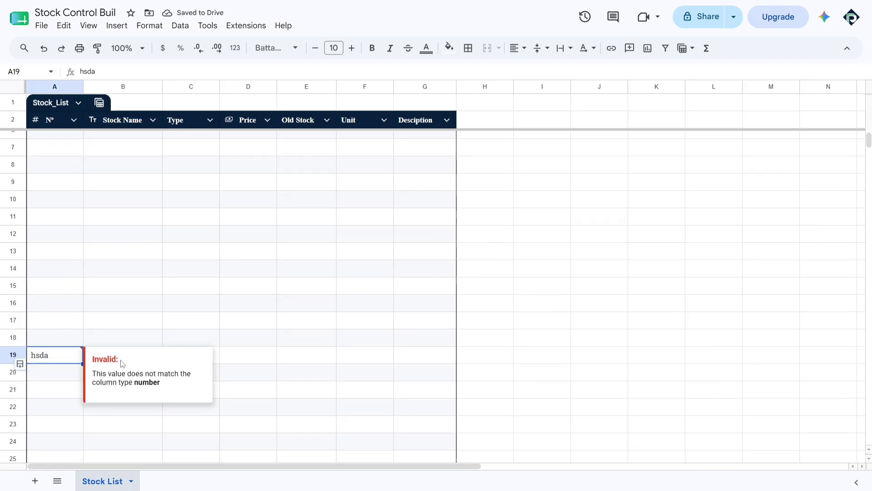
Replace the entry in A19 with 12 to test a valid number, and clear the cell
{"action": "scroll", "coordinate": [77, 334], "scroll_direction": "down", "scroll_amount": 1}
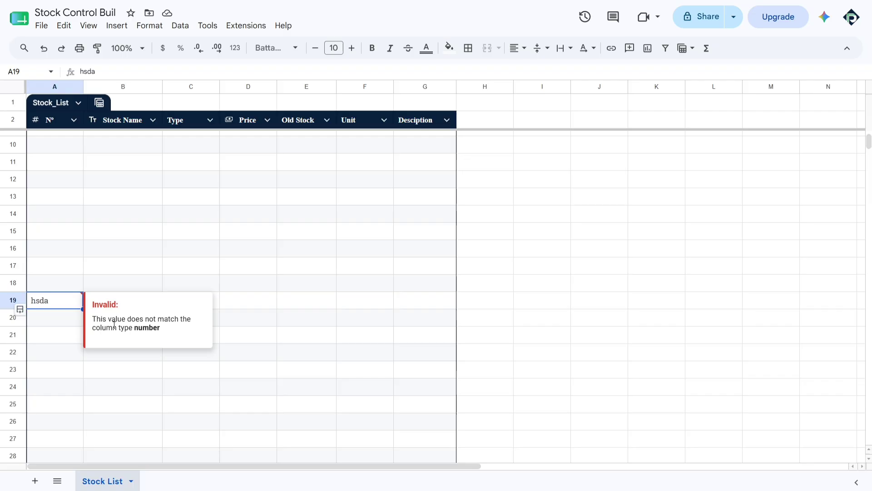
{"action": "type", "text": "12"}
{"action": "key", "text": "Return"}
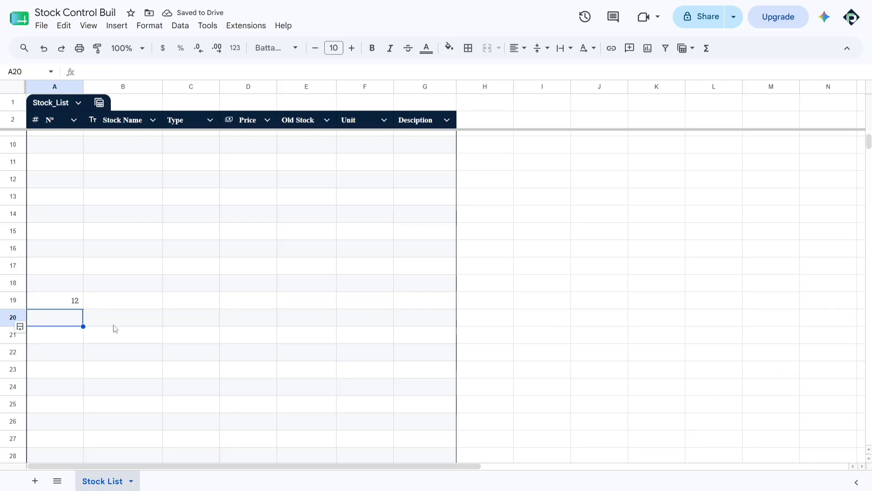
{"action": "key", "text": "Up"}
{"action": "key", "text": "Delete"}
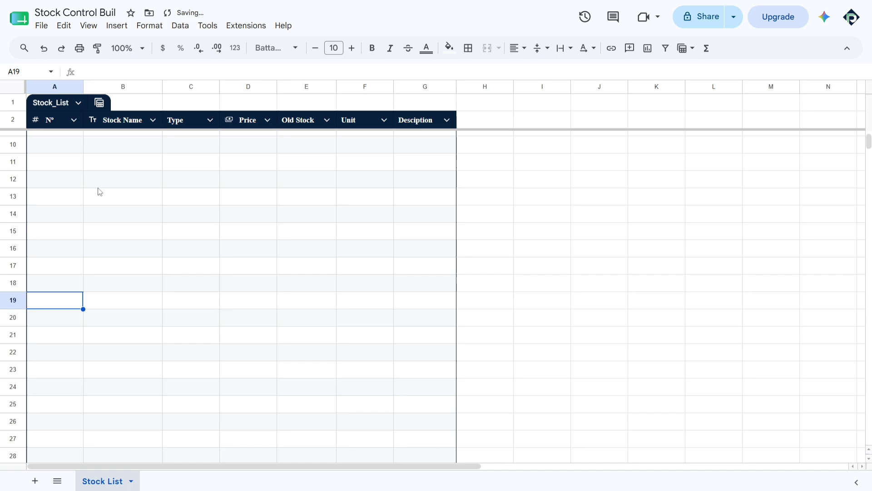
Compare the column type options of the Nº and Stock Name columns
{"action": "left_click", "coordinate": [72, 120]}
{"action": "mouse_move", "coordinate": [150, 142]}
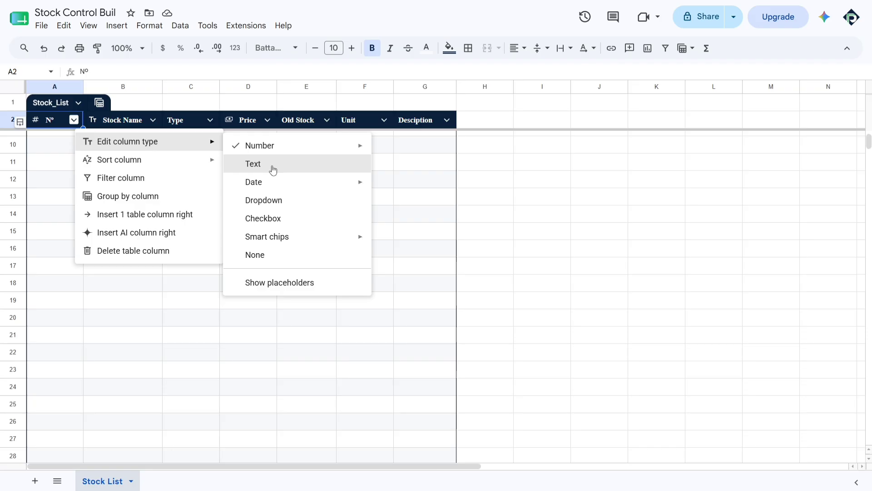
{"action": "left_click", "coordinate": [136, 127]}
{"action": "left_click", "coordinate": [136, 133]}
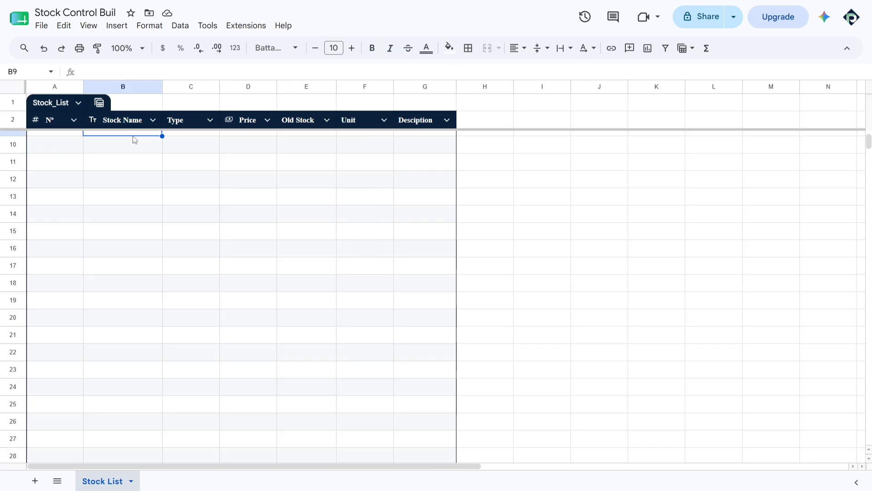
{"action": "left_click", "coordinate": [153, 126]}
{"action": "mouse_move", "coordinate": [266, 144]}
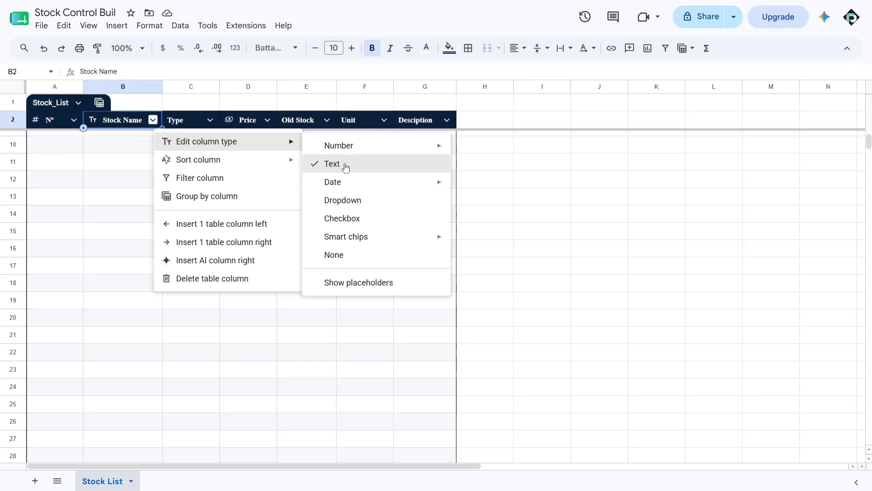
Test the Stock Name column's Text type by entering 216 in cell B10, and clear the cell
{"action": "left_click", "coordinate": [136, 146]}
{"action": "type", "text": "216"}
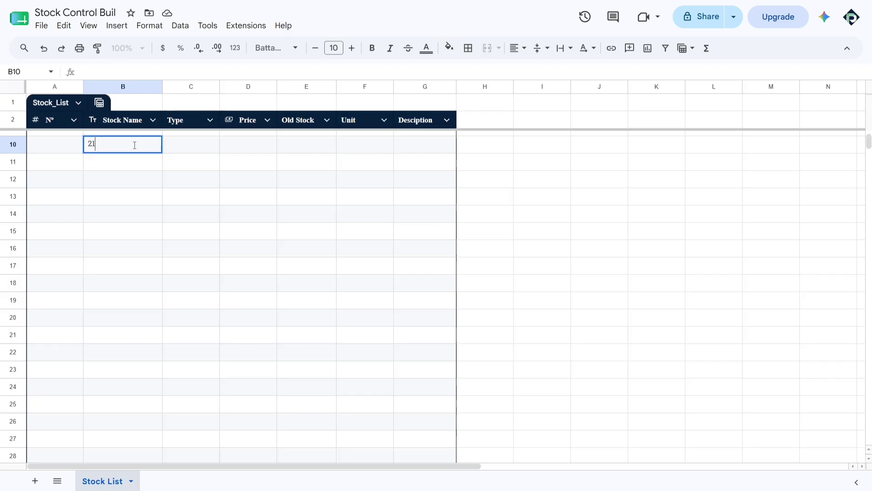
{"action": "key", "text": "Return"}
{"action": "left_click", "coordinate": [116, 146]}
{"action": "scroll", "coordinate": [118, 159], "scroll_direction": "up", "scroll_amount": 1}
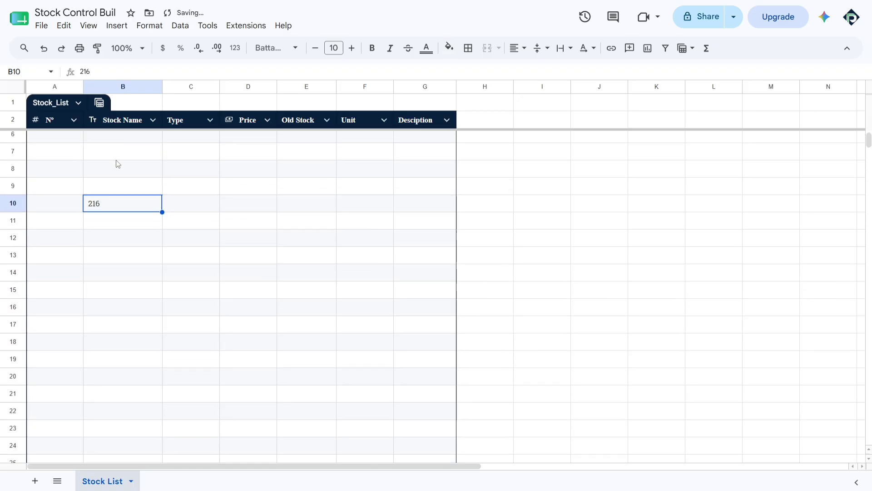
{"action": "key", "text": "Delete"}
Enter the sample text kjpldsa in cell B9 under Stock Name, and clear the cell
{"action": "left_click", "coordinate": [122, 184]}
{"action": "type", "text": "kjpldsa"}
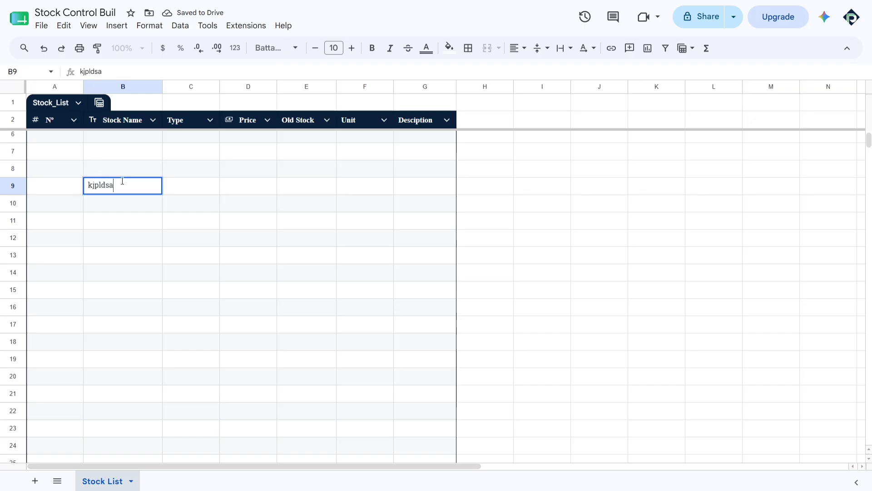
{"action": "key", "text": "Return"}
{"action": "left_click", "coordinate": [131, 191]}
{"action": "key", "text": "Delete"}
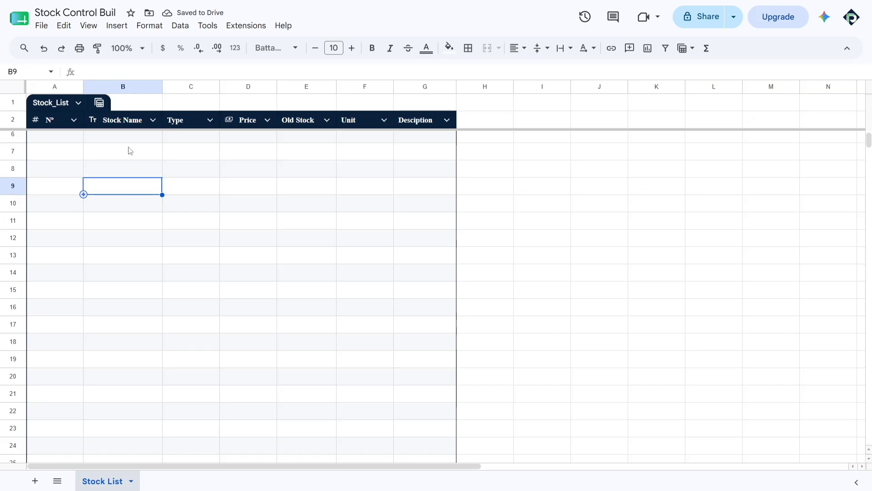
Set the Stock Name column's type to Date and check the date picker in cell B3 without choosing a date
{"action": "scroll", "coordinate": [129, 150], "scroll_direction": "up", "scroll_amount": 1}
{"action": "left_click", "coordinate": [153, 120]}
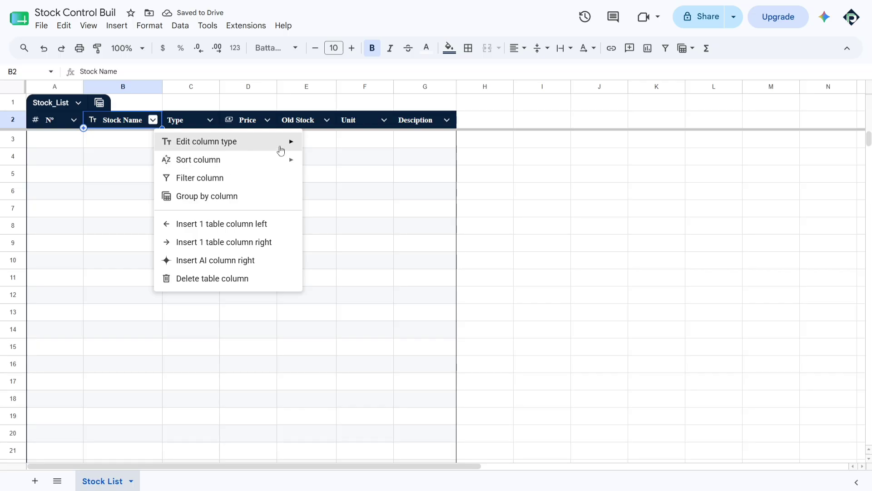
{"action": "mouse_move", "coordinate": [279, 146]}
{"action": "mouse_move", "coordinate": [387, 192]}
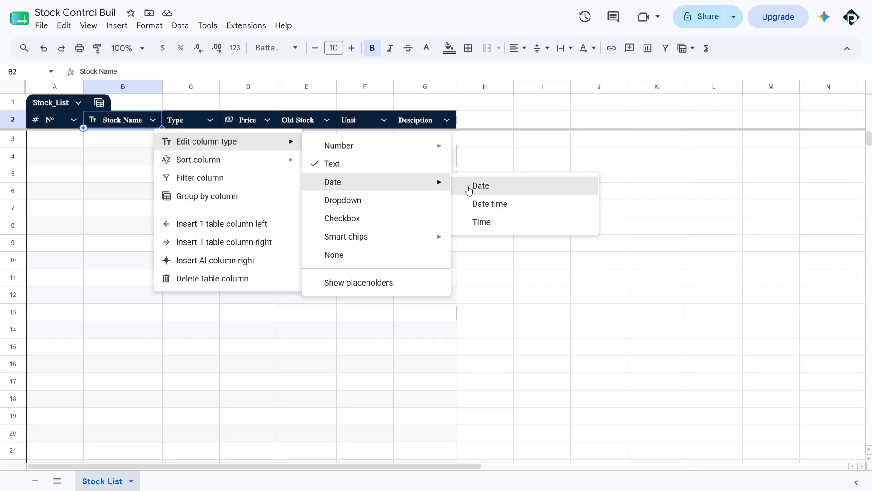
{"action": "left_click", "coordinate": [501, 190]}
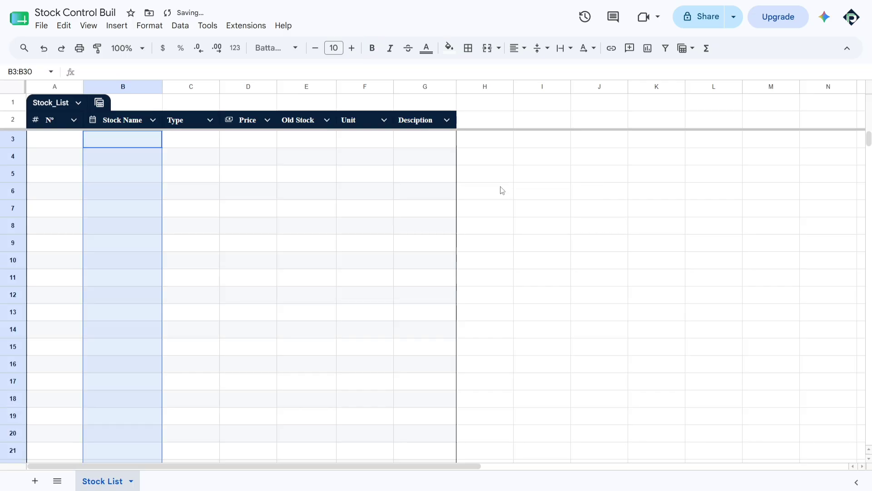
{"action": "double_click", "coordinate": [121, 145]}
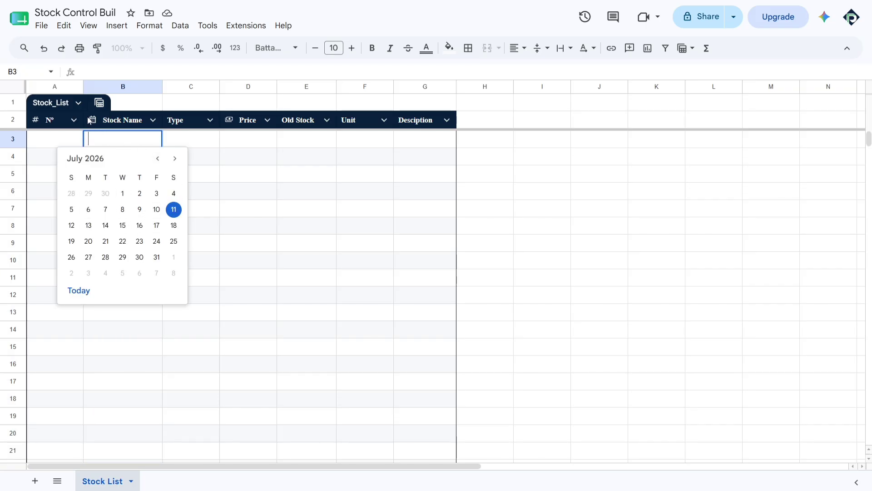
{"action": "left_click", "coordinate": [263, 178]}
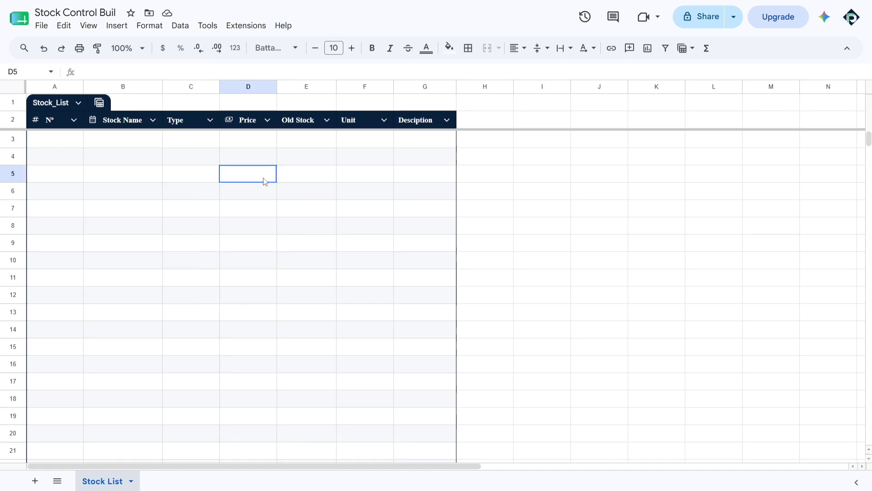
Undo the Stock Name column's change to the Date type and check the editing behaviour of the plain cell I3
{"action": "key", "text": "ctrl+z"}
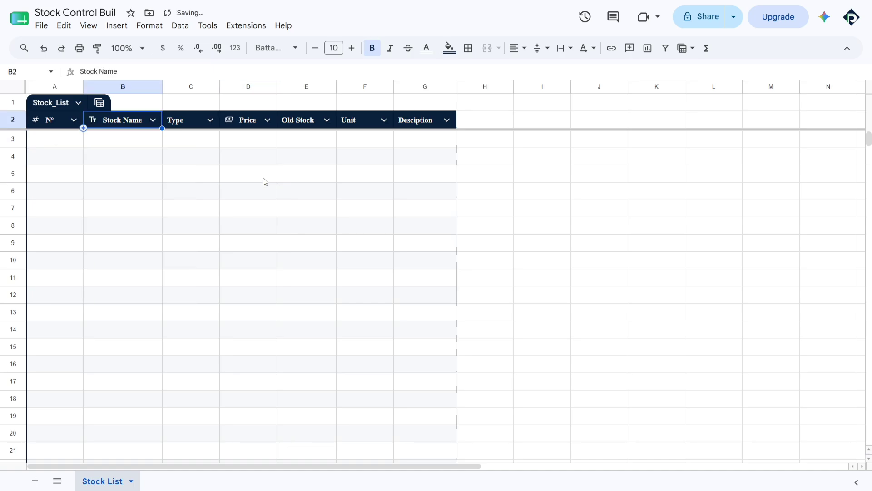
{"action": "left_click", "coordinate": [535, 145]}
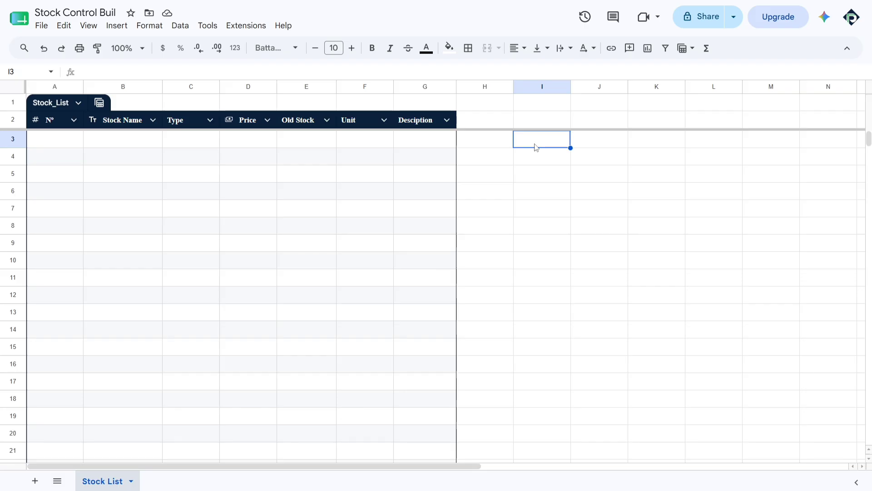
{"action": "key", "text": "Return"}
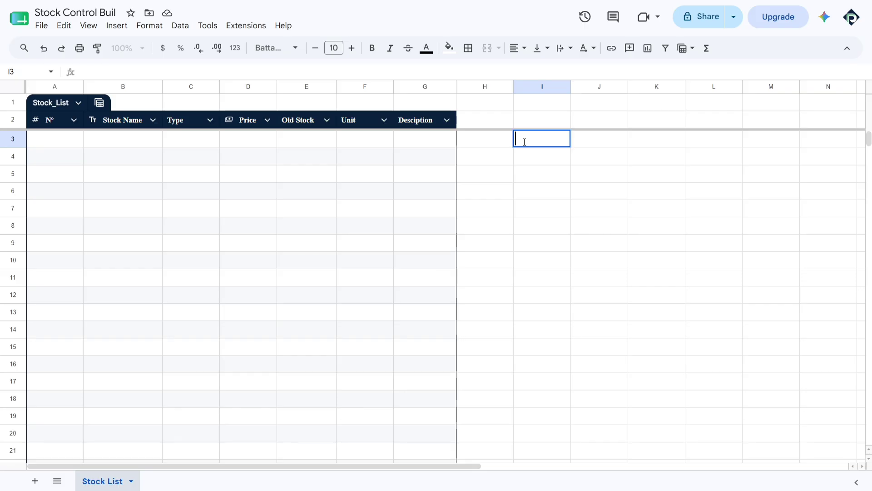
{"action": "key", "text": "Escape"}
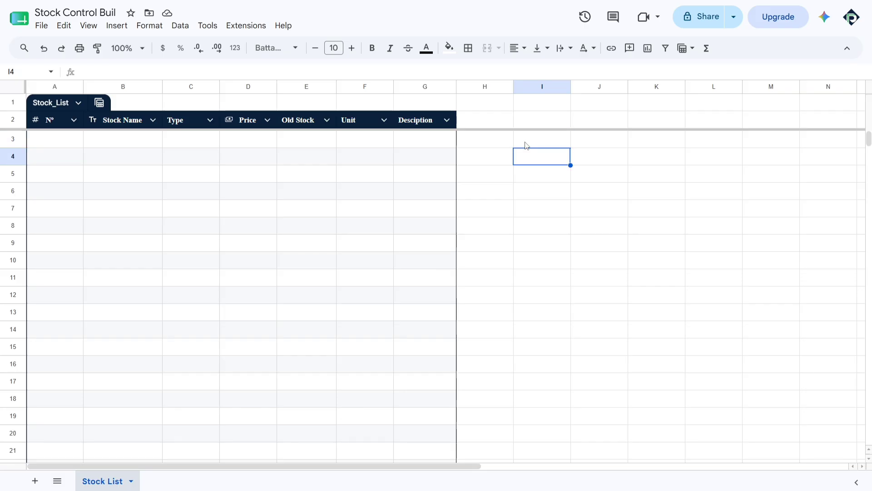
Add a data validation rule to cell I3 with the Is valid date criterion and the Show a warning option
{"action": "left_click", "coordinate": [180, 26]}
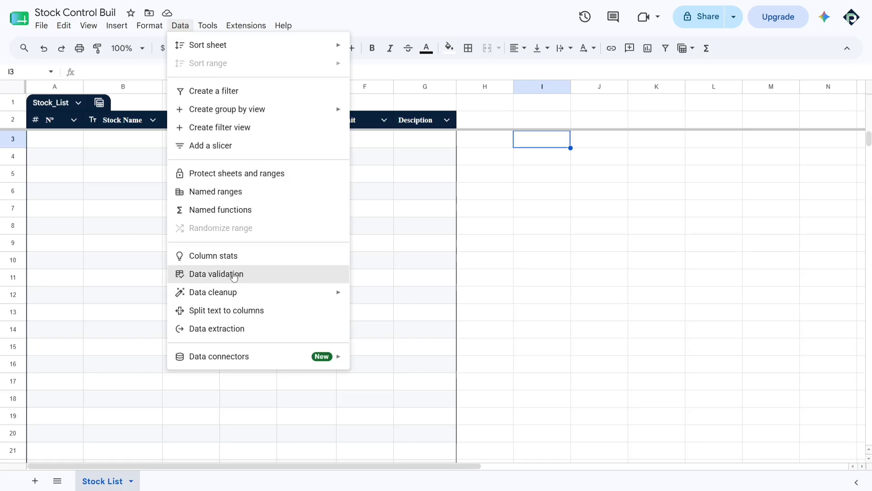
{"action": "left_click", "coordinate": [288, 275]}
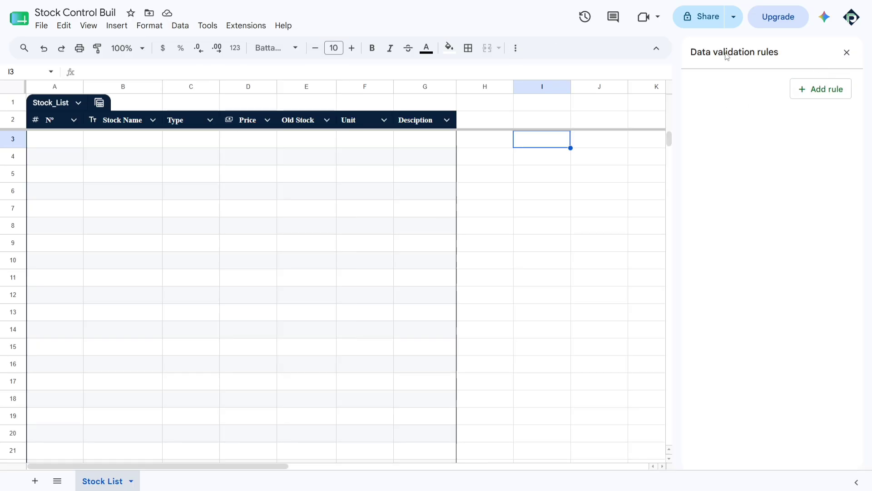
{"action": "left_click", "coordinate": [826, 89]}
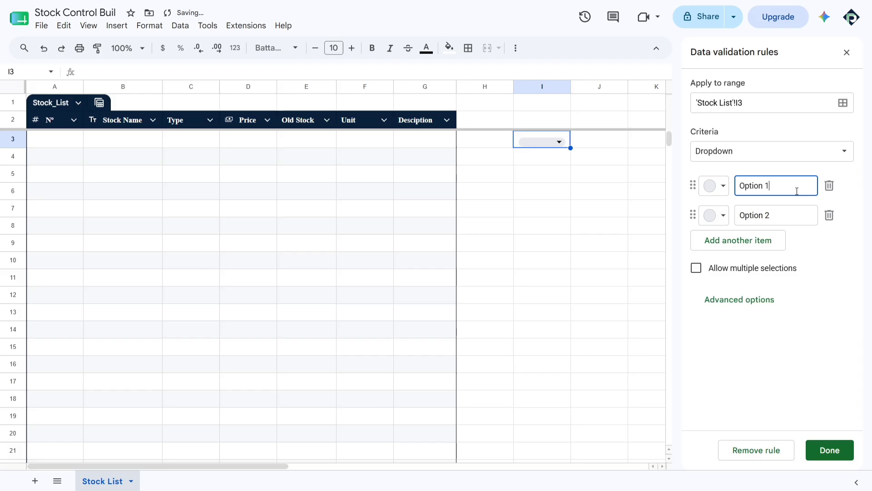
{"action": "left_click", "coordinate": [743, 156]}
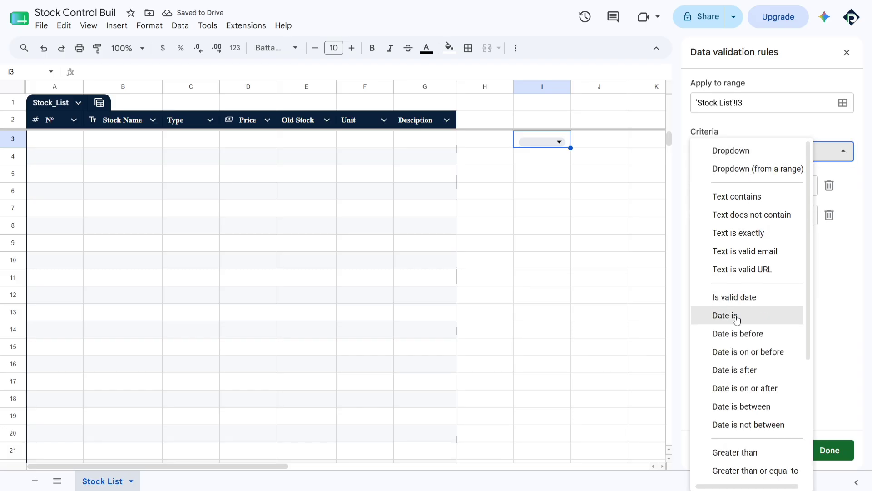
{"action": "left_click", "coordinate": [733, 300]}
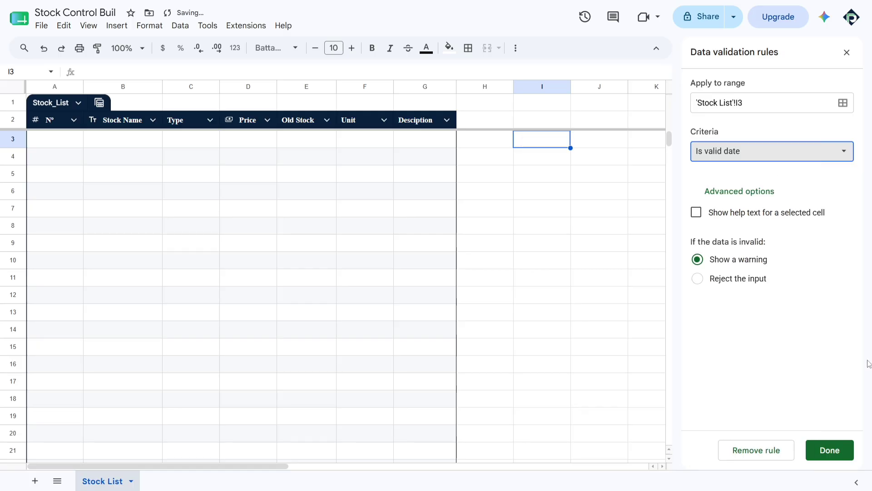
{"action": "left_click", "coordinate": [837, 456]}
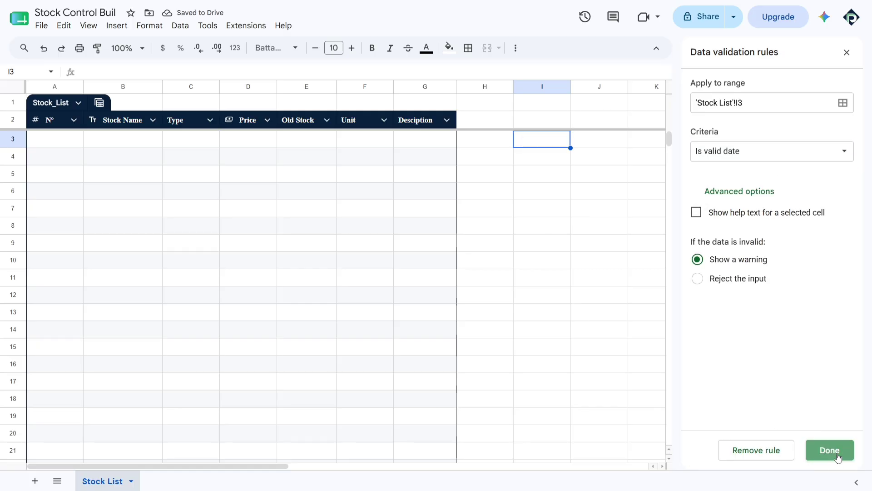
Check the date picker in cell I3, and remove the cell's date validation rule
{"action": "double_click", "coordinate": [558, 141]}
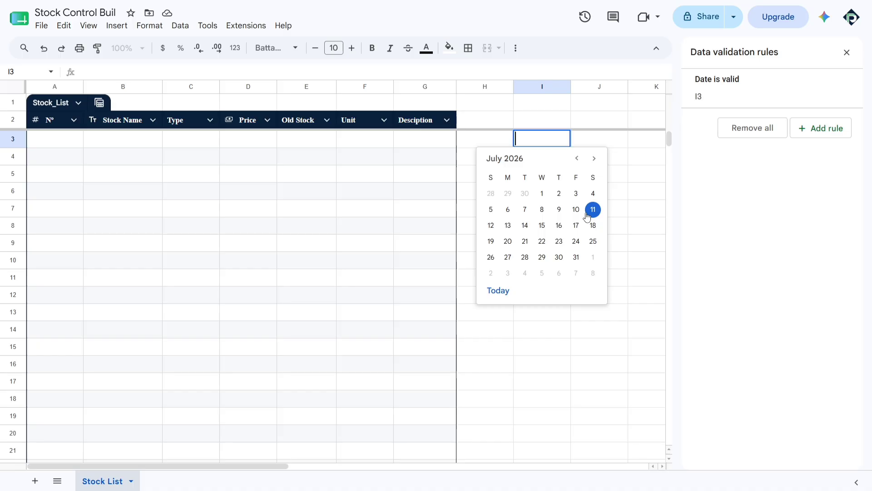
{"action": "left_click", "coordinate": [847, 92]}
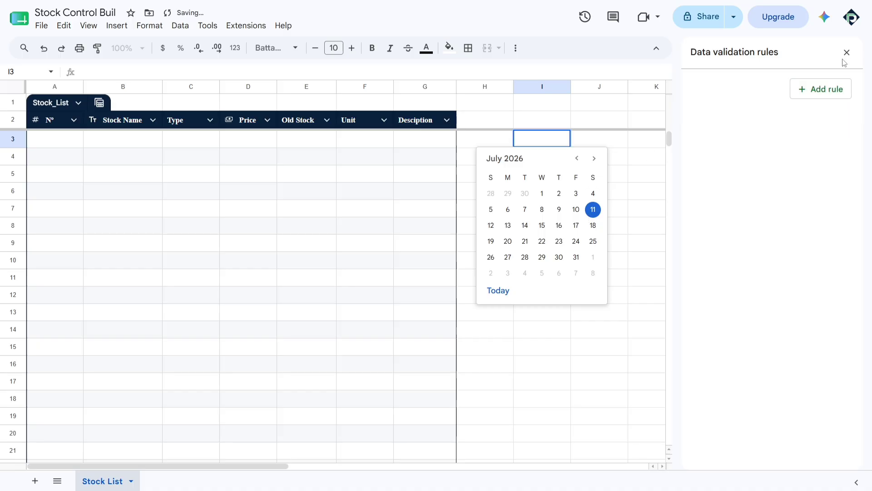
{"action": "left_click", "coordinate": [847, 53]}
{"action": "left_click", "coordinate": [666, 89]}
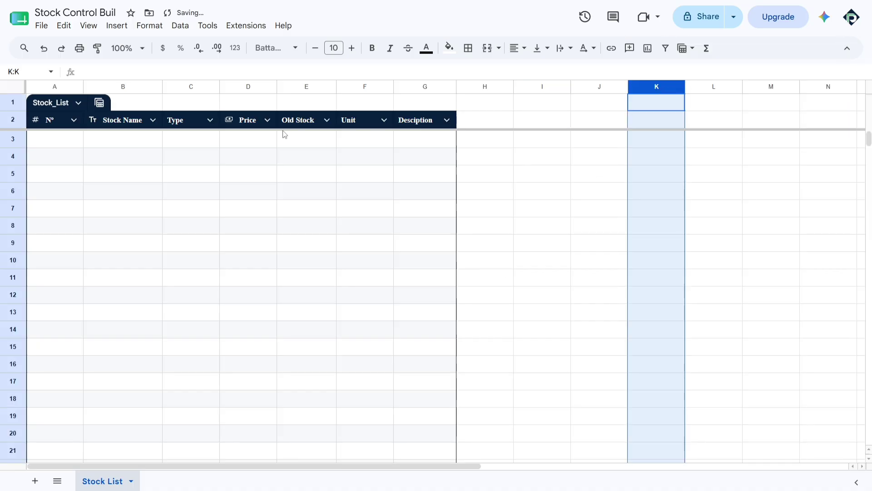
Set the Stock Name column's type to Date and pick 7/21/2026 in cell B3
{"action": "left_click", "coordinate": [154, 120]}
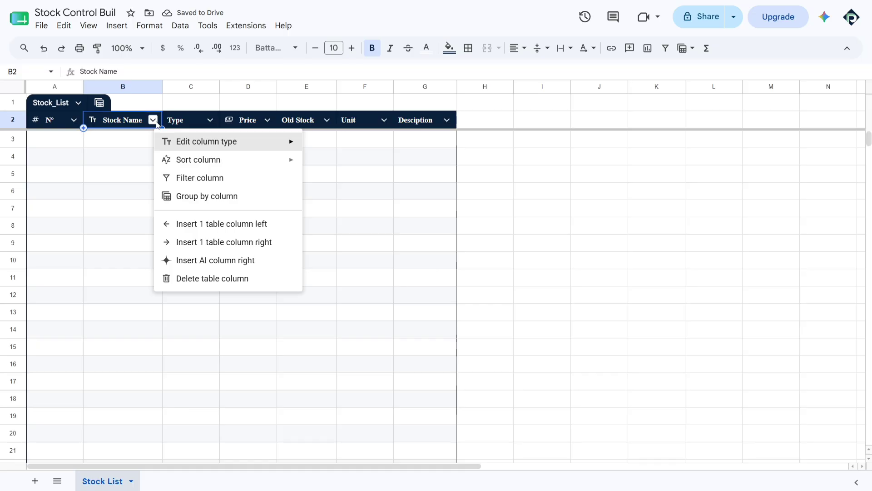
{"action": "mouse_move", "coordinate": [222, 147]}
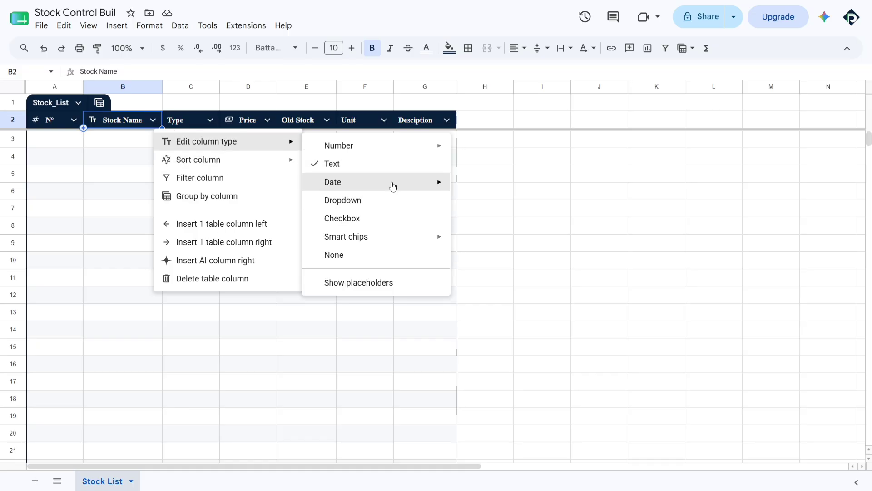
{"action": "mouse_move", "coordinate": [393, 184]}
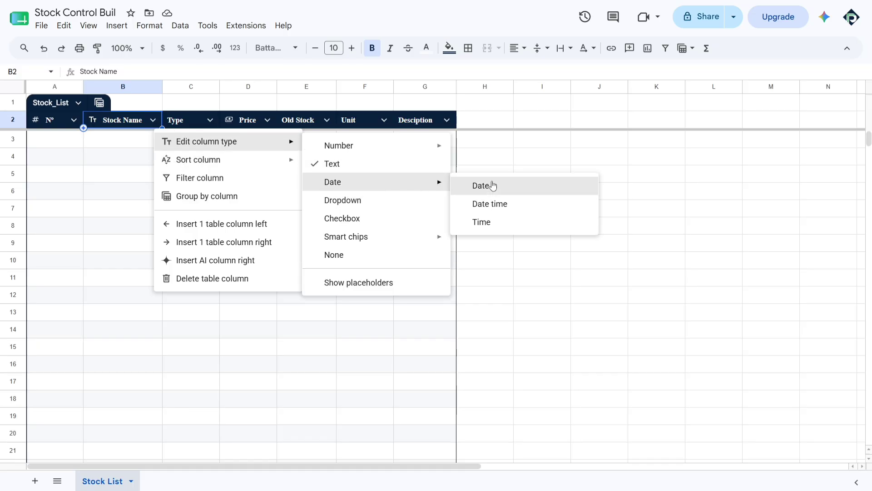
{"action": "left_click", "coordinate": [532, 185]}
{"action": "double_click", "coordinate": [150, 141]}
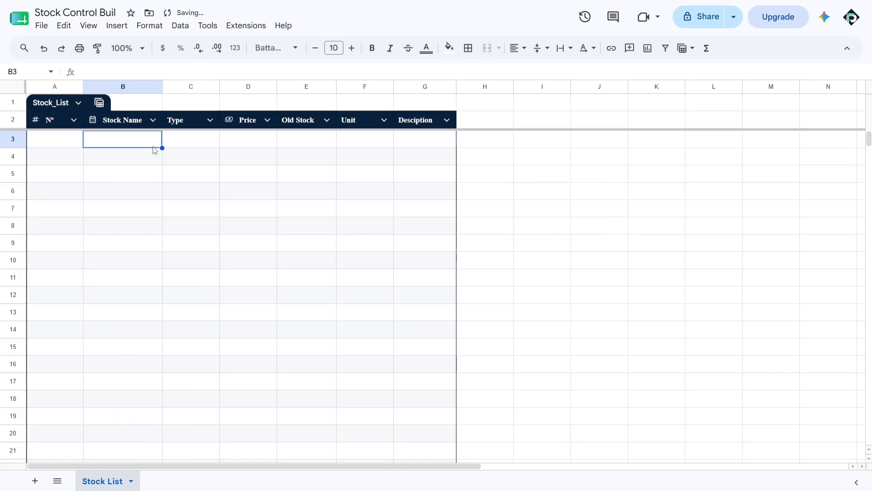
{"action": "left_click", "coordinate": [106, 245]}
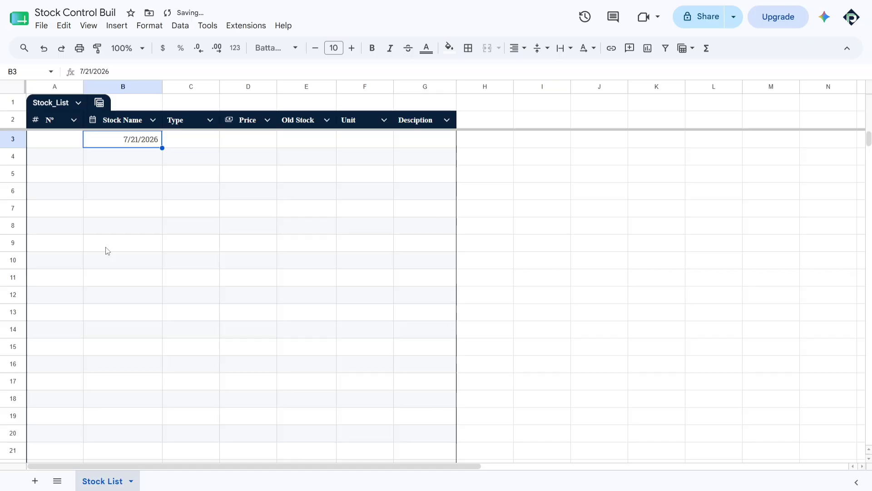
Review the custom date and time formats available for column B without applying one
{"action": "left_click", "coordinate": [131, 118]}
{"action": "key", "text": "Down"}
{"action": "key", "text": "ctrl+shift+Down"}
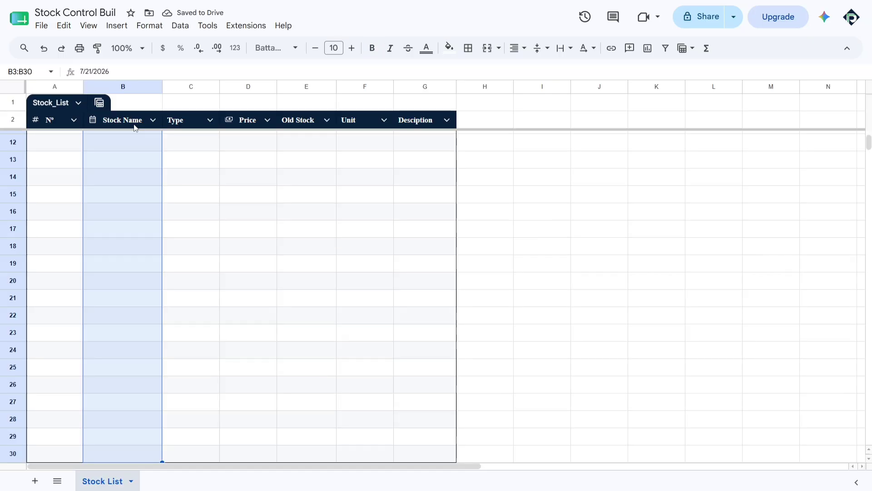
{"action": "scroll", "coordinate": [135, 127], "scroll_direction": "down", "scroll_amount": 1}
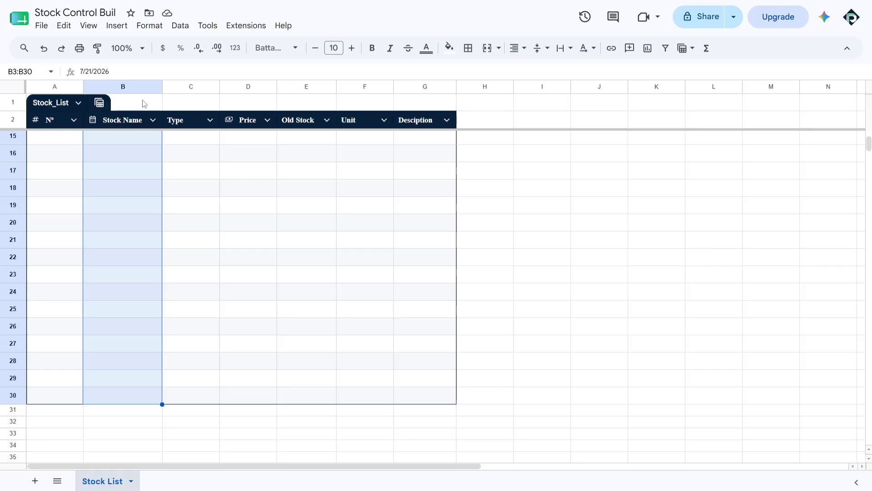
{"action": "left_click", "coordinate": [134, 86]}
{"action": "left_click", "coordinate": [150, 25]}
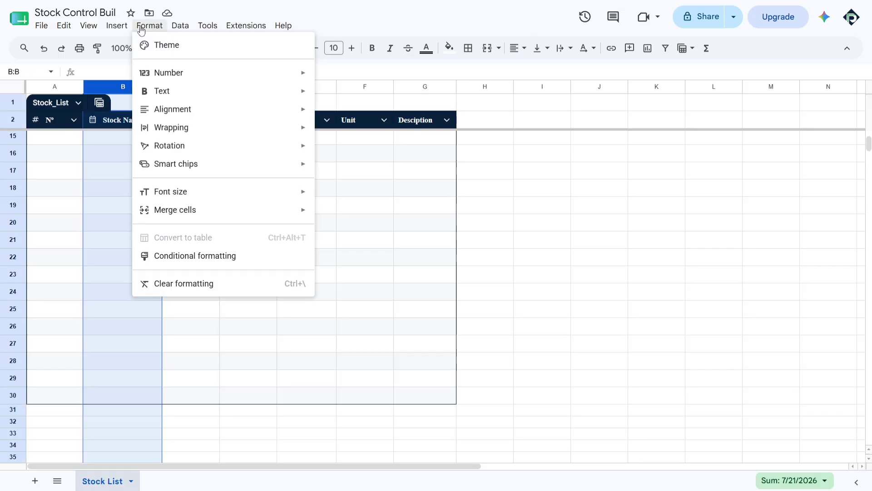
{"action": "mouse_move", "coordinate": [265, 72]}
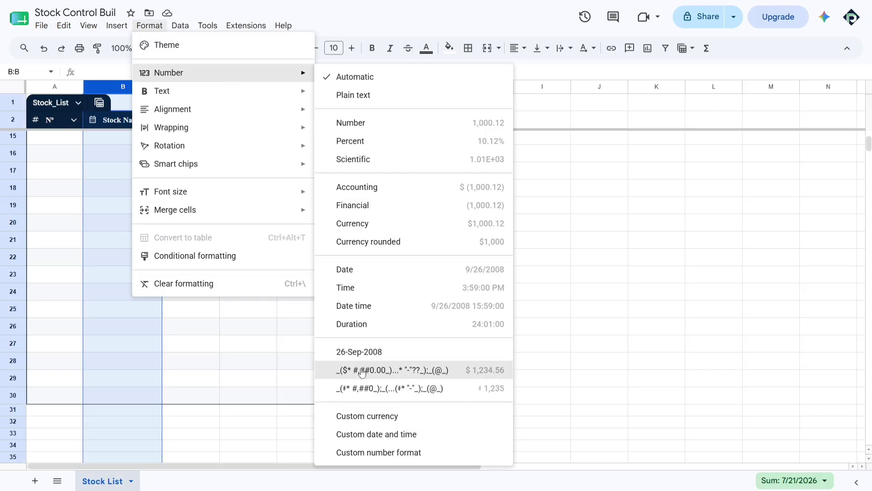
{"action": "left_click", "coordinate": [387, 438]}
{"action": "scroll", "coordinate": [389, 283], "scroll_direction": "down", "scroll_amount": 5}
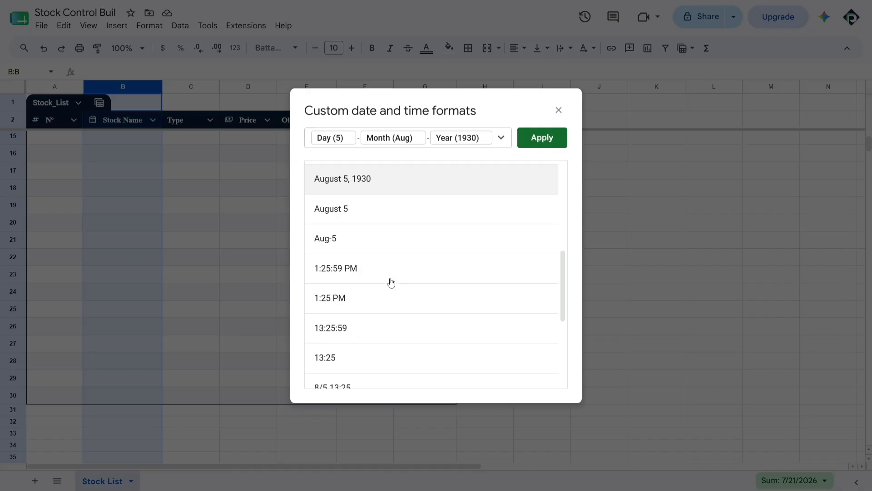
{"action": "scroll", "coordinate": [389, 283], "scroll_direction": "up", "scroll_amount": 4}
{"action": "scroll", "coordinate": [390, 195], "scroll_direction": "up", "scroll_amount": 2}
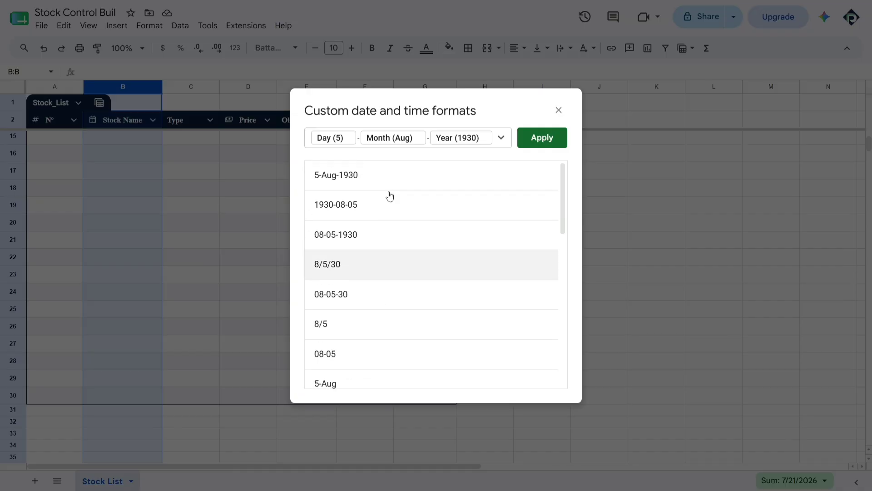
{"action": "left_click", "coordinate": [558, 111]}
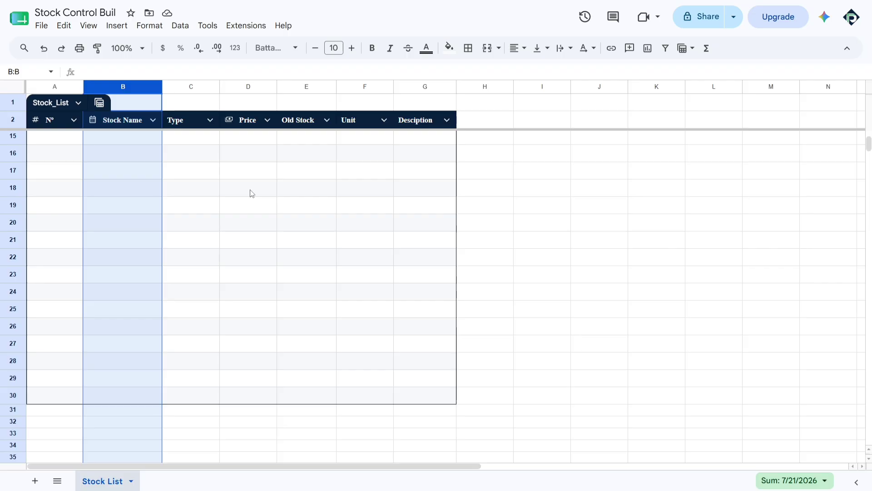
Undo the date entry in cell B3 and the Stock Name column's change to the Date type
{"action": "key", "text": "ctrl+z"}
{"action": "key", "text": "ctrl+z"}
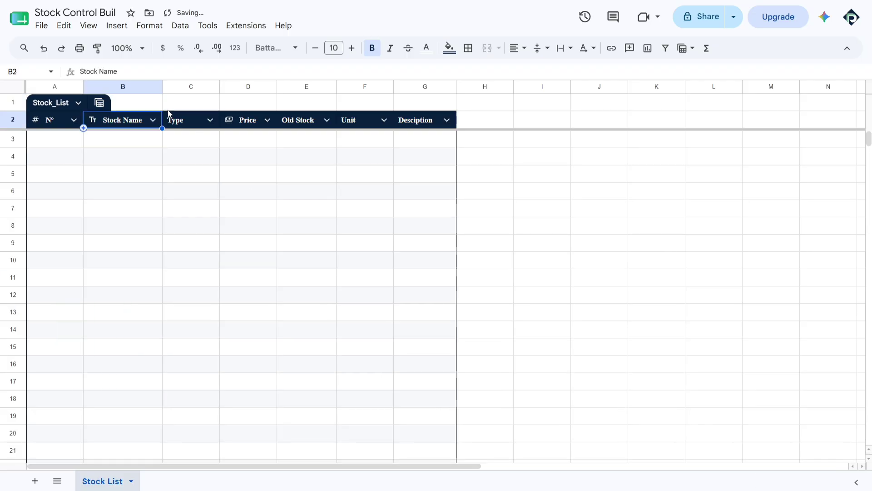
{"action": "left_click", "coordinate": [153, 120]}
Enter the sample text jasdnas in cell B3 under Stock Name, and clear the cell
{"action": "left_click", "coordinate": [121, 144]}
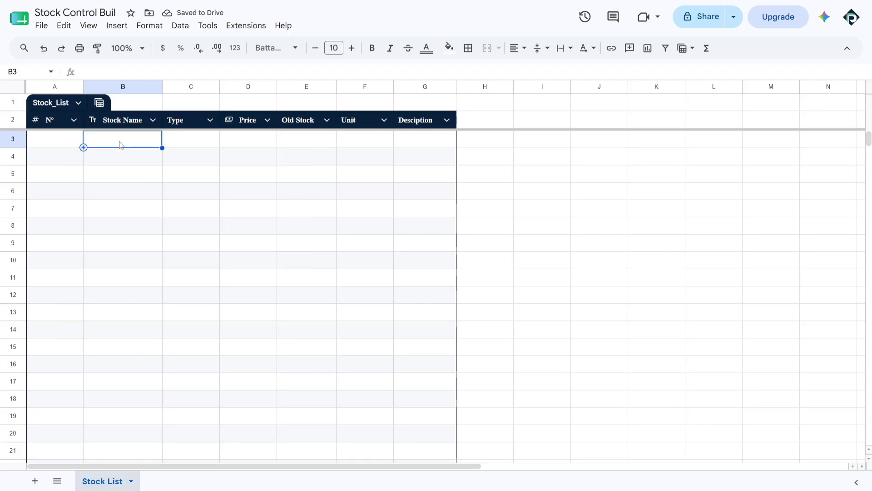
{"action": "type", "text": "jasdnas"}
{"action": "key", "text": "Return"}
{"action": "key", "text": "Up"}
{"action": "key", "text": "Delete"}
Set the Type column's type to Dropdown and check the dropdown cells down the table
{"action": "left_click", "coordinate": [210, 120]}
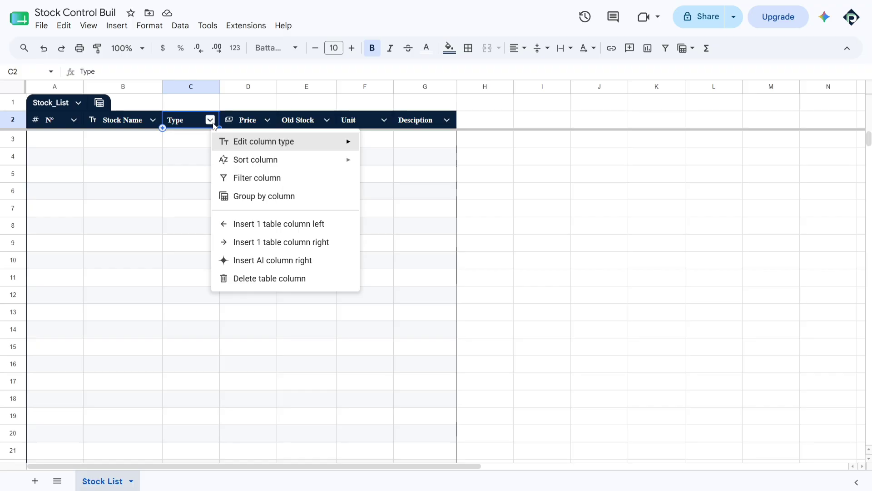
{"action": "mouse_move", "coordinate": [305, 146]}
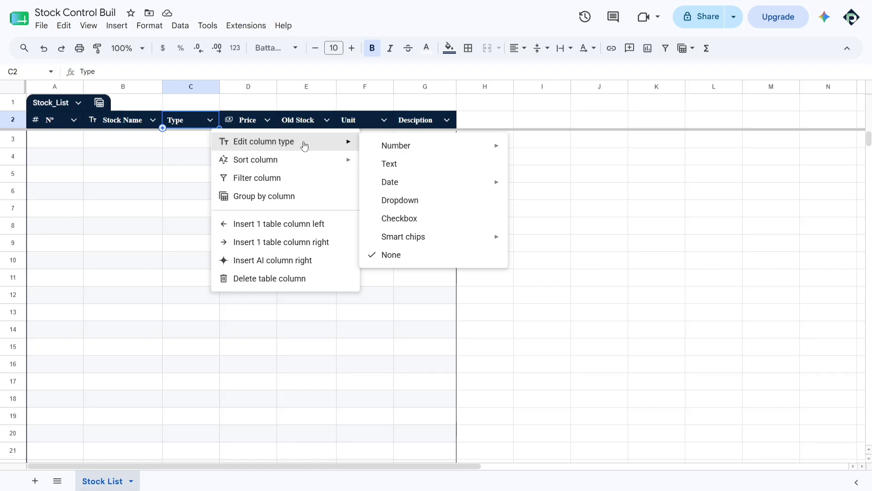
{"action": "left_click", "coordinate": [428, 204]}
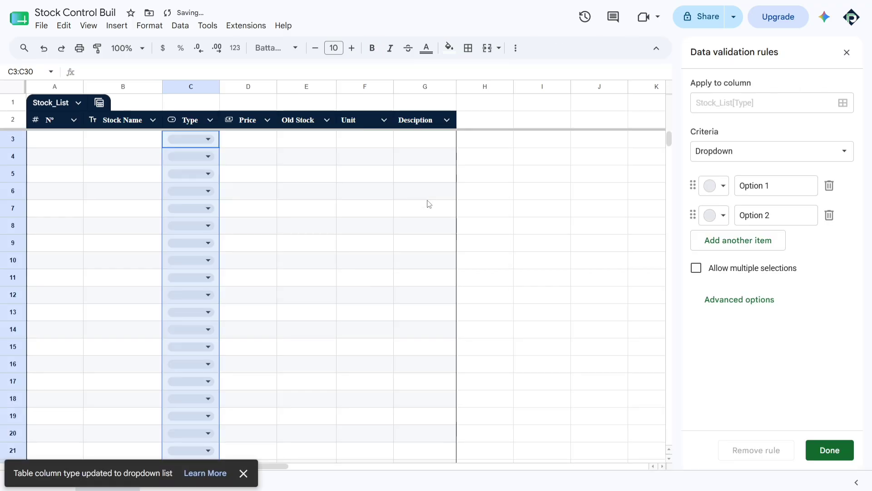
{"action": "scroll", "coordinate": [206, 312], "scroll_direction": "down", "scroll_amount": 4}
{"action": "scroll", "coordinate": [207, 312], "scroll_direction": "up", "scroll_amount": 5}
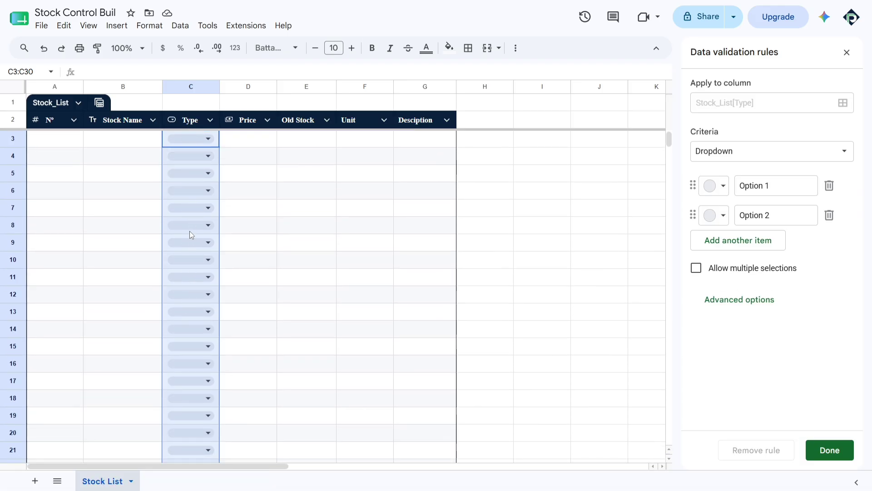
Name the Type column's two dropdown options ឯកសារ and សម្ភារៈ, and save the validation rule
{"action": "triple_click", "coordinate": [775, 182]}
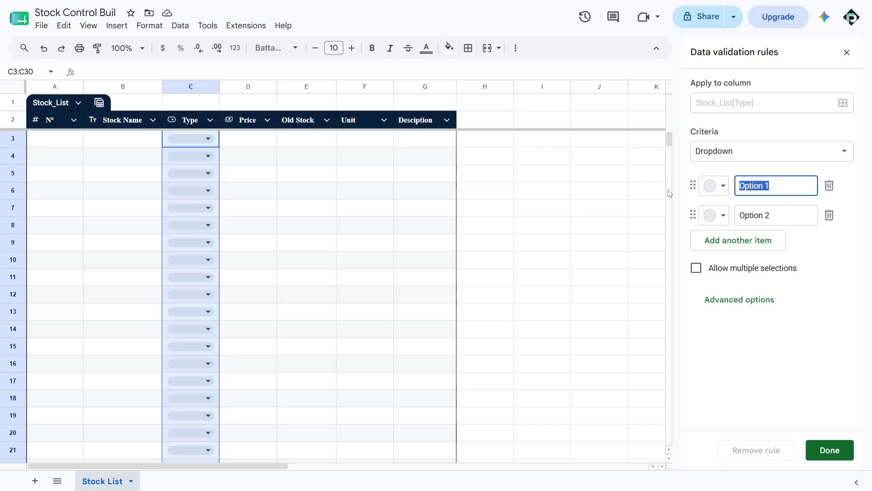
{"action": "key", "text": "alt+e"}
{"action": "left_click", "coordinate": [780, 191]}
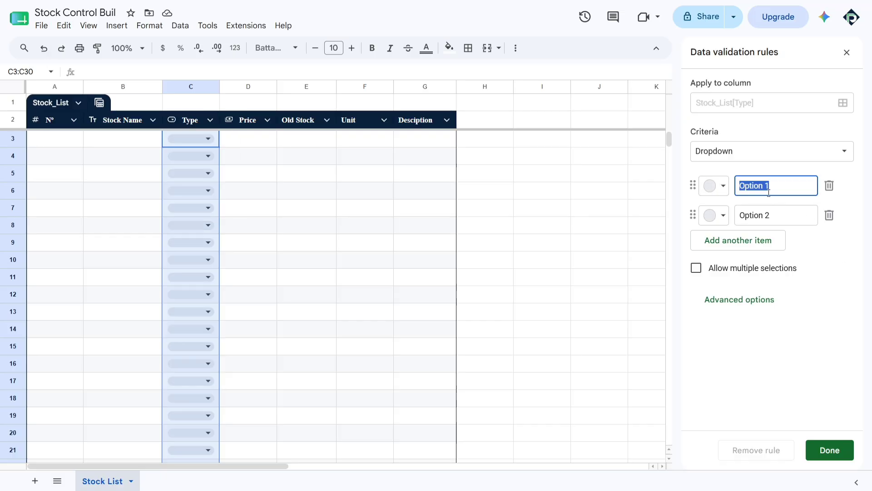
{"action": "type", "text": "ឯកសារ"}
{"action": "left_click", "coordinate": [776, 216]}
{"action": "type", "text": "សម្ភារៈ"}
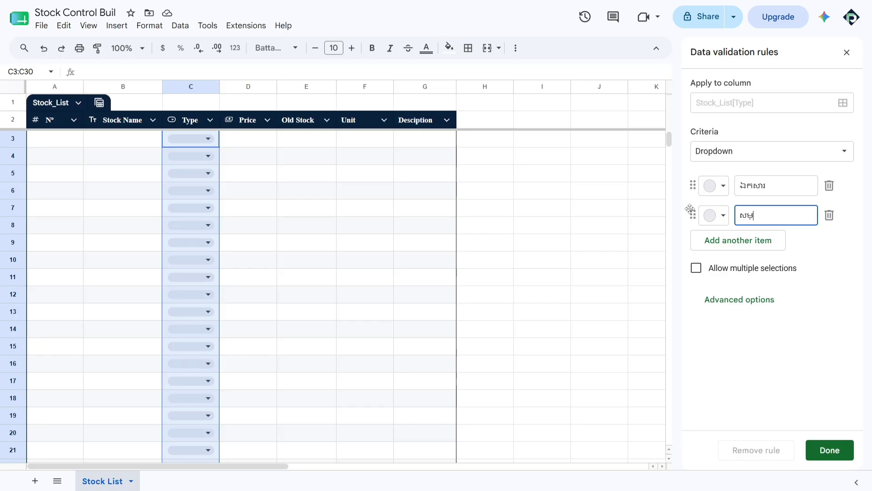
{"action": "type", "text": "ការិយាល"}
{"action": "key", "text": "BackSpace"}
{"action": "key", "text": "BackSpace"}
{"action": "key", "text": "BackSpace"}
{"action": "key", "text": "BackSpace"}
{"action": "key", "text": "BackSpace"}
{"action": "key", "text": "BackSpace"}
{"action": "key", "text": "BackSpace"}
{"action": "key", "text": "BackSpace"}
{"action": "left_click", "coordinate": [816, 449]}
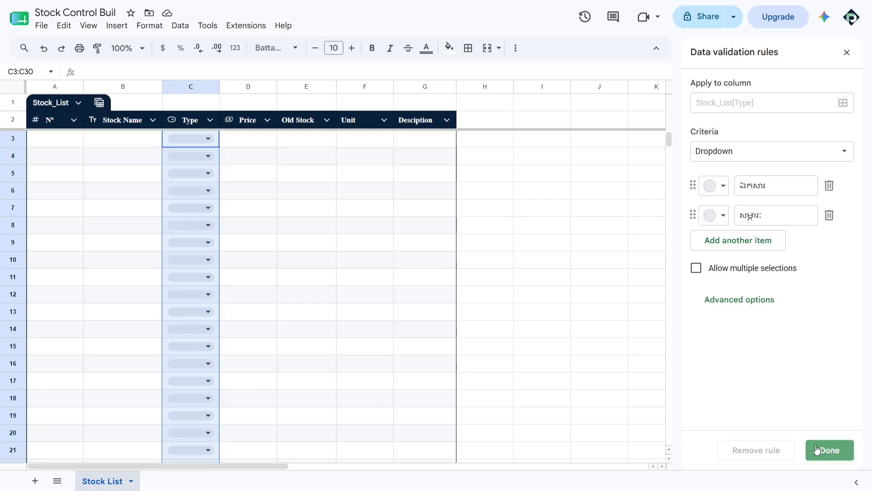
Choose ឯកសារ in C3 and សម្ភារៈ in C4 as the Type values, and widen the Type column
{"action": "left_click", "coordinate": [207, 140]}
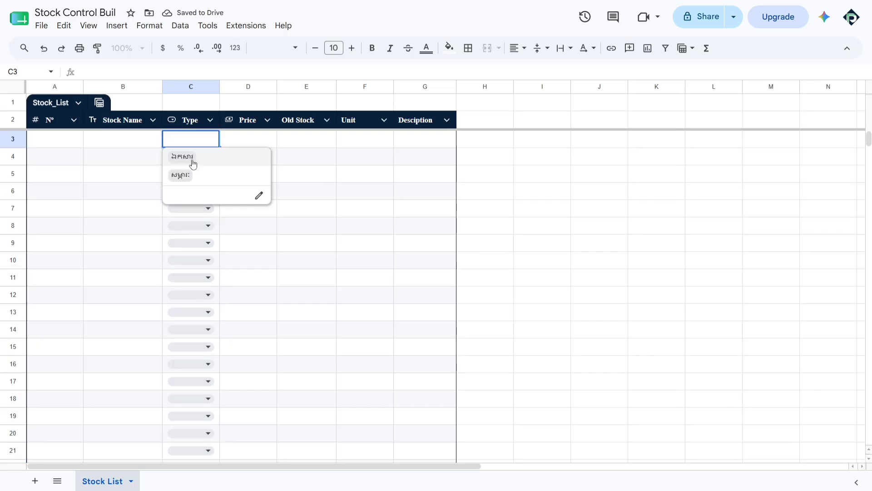
{"action": "left_click", "coordinate": [193, 163]}
{"action": "left_click", "coordinate": [195, 156]}
{"action": "left_click", "coordinate": [196, 190]}
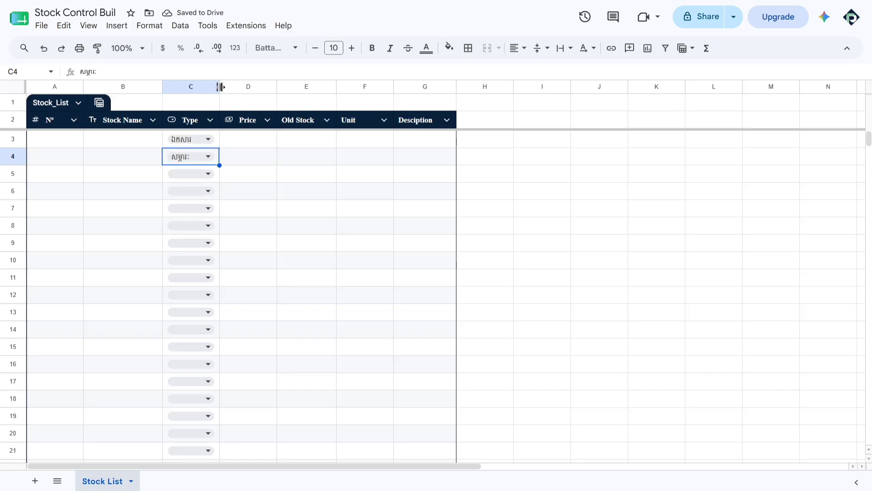
{"action": "left_click_drag", "start_coordinate": [220, 87], "coordinate": [270, 97]}
Extend the Type column's second dropdown option to សម្ភារៈការិយាល័យ and save the validation rule
{"action": "left_click", "coordinate": [225, 138]}
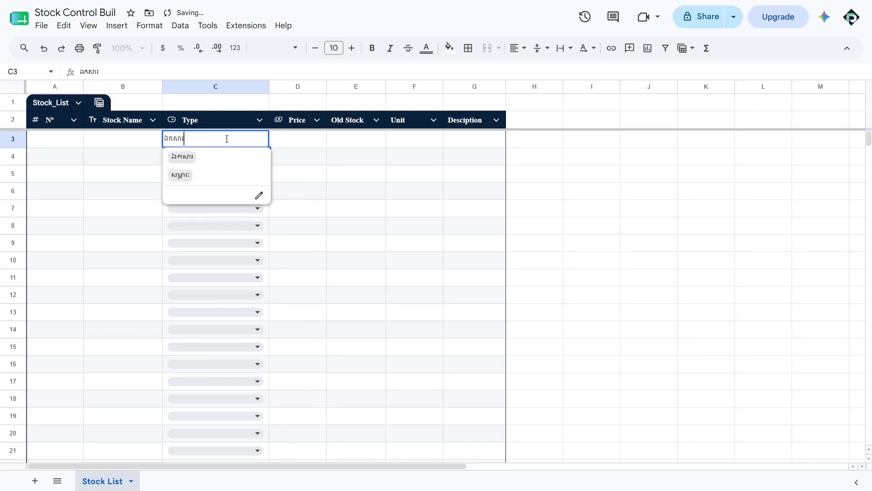
{"action": "left_click", "coordinate": [258, 198]}
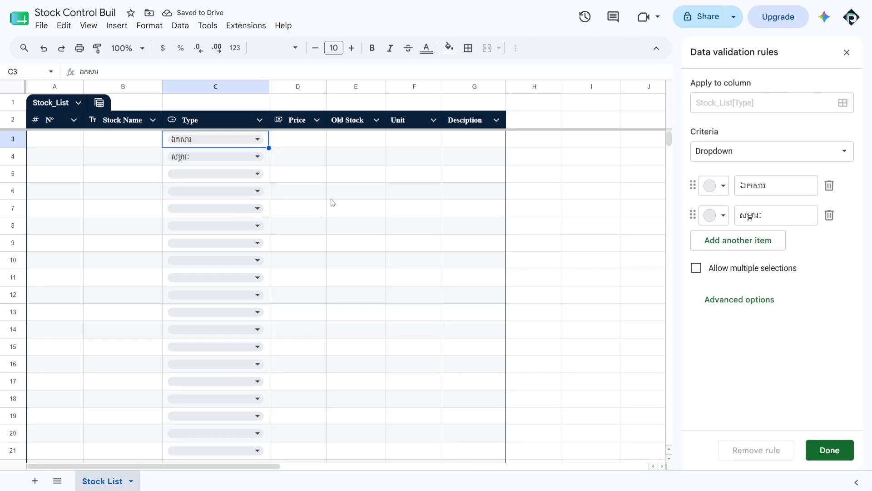
{"action": "left_click", "coordinate": [780, 211]}
{"action": "type", "text": "ការិយាល"}
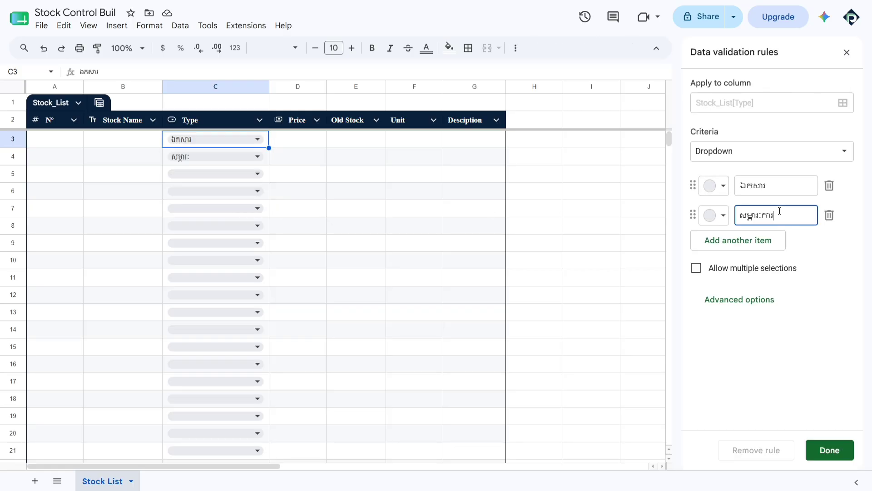
{"action": "type", "text": "័យ"}
{"action": "left_click", "coordinate": [829, 434]}
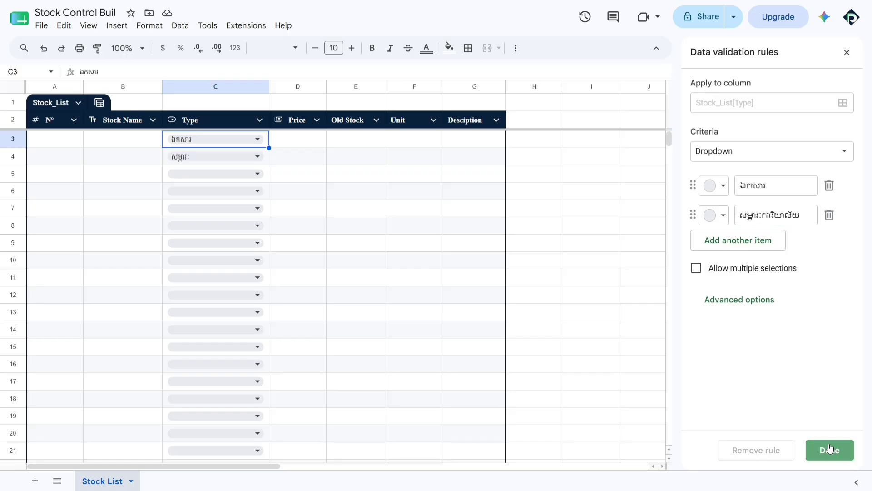
{"action": "left_click", "coordinate": [830, 449]}
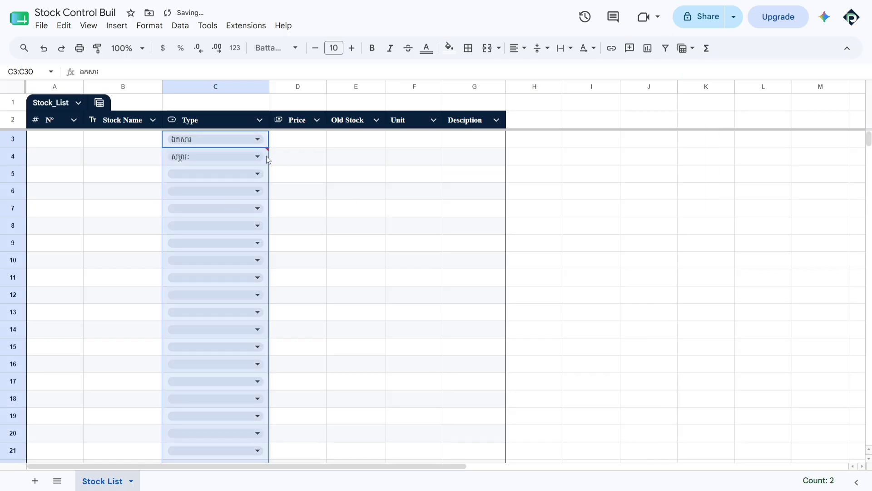
Replace the Type value in C4 with the option សម្ភារៈការិយាល័យ
{"action": "left_click", "coordinate": [279, 167]}
{"action": "key", "text": "Left"}
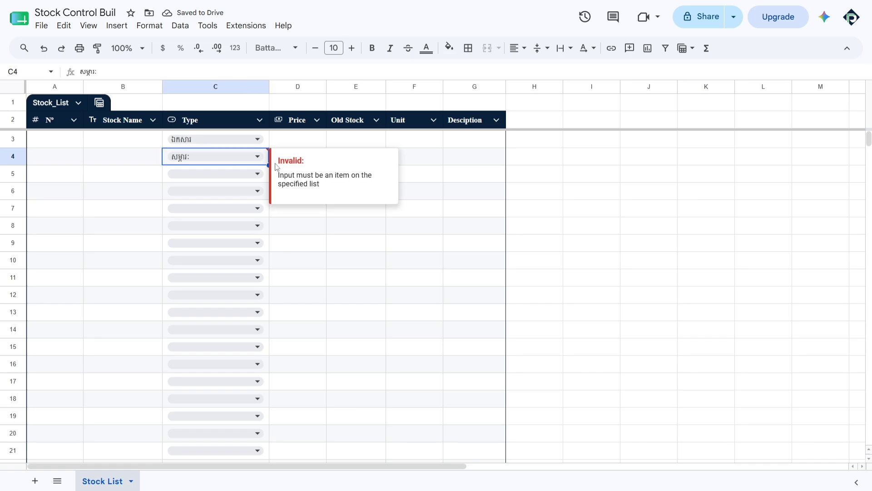
{"action": "key", "text": "Return"}
{"action": "left_click", "coordinate": [201, 193]}
{"action": "left_click", "coordinate": [310, 220]}
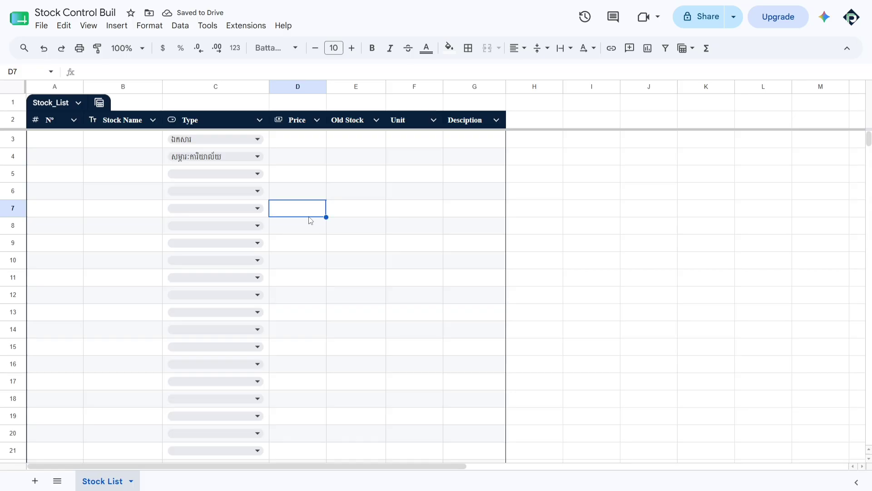
Add កិច្ចសន្យា as a third dropdown option for the Type column and save the validation rule
{"action": "left_click", "coordinate": [256, 174]}
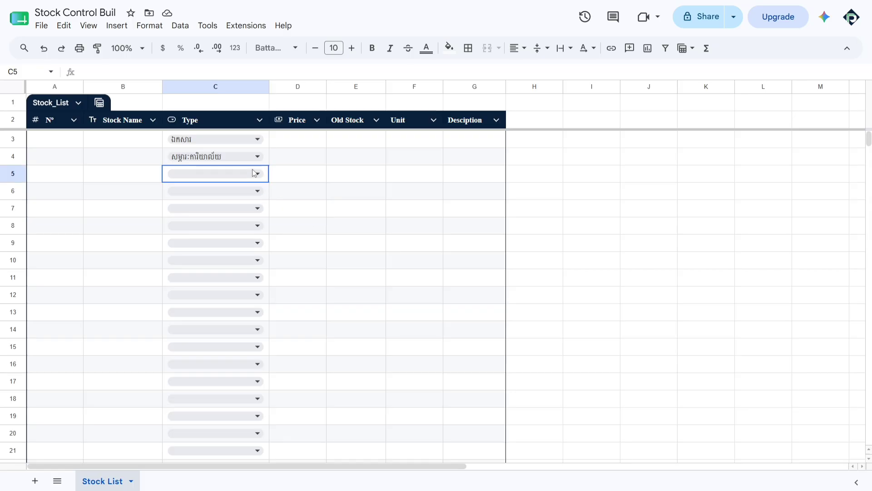
{"action": "left_click", "coordinate": [257, 228]}
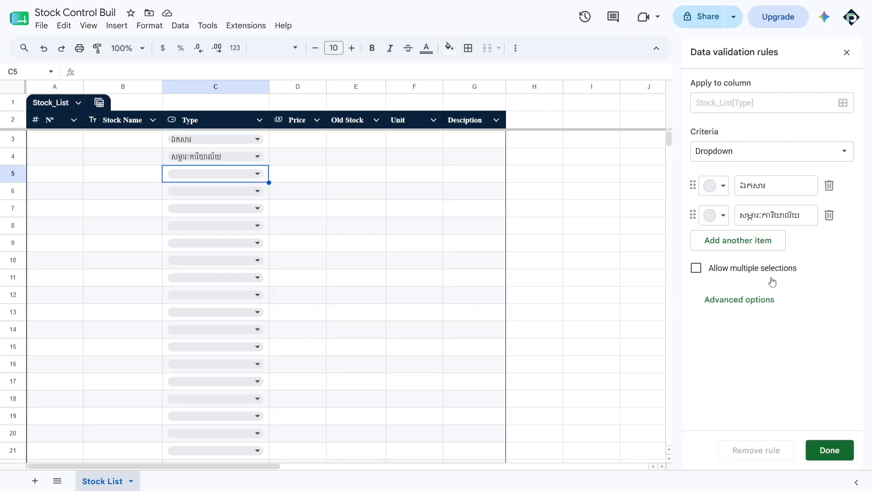
{"action": "left_click", "coordinate": [753, 243]}
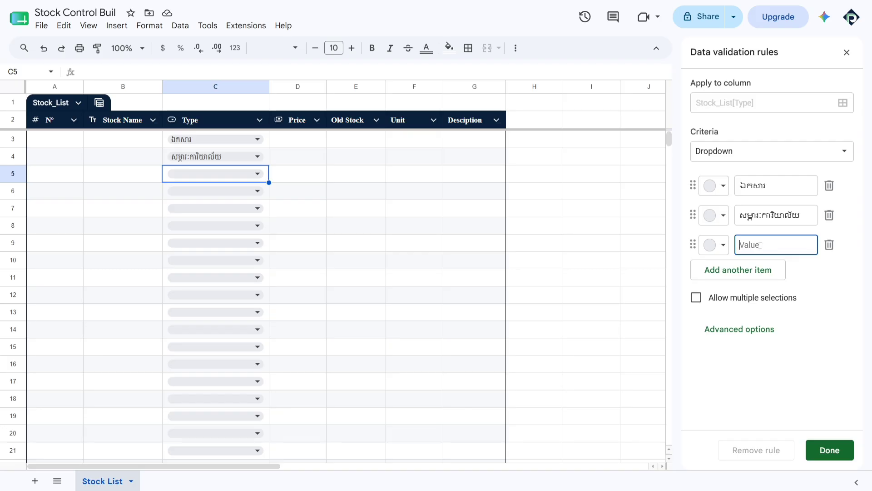
{"action": "type", "text": "កិច្ច"}
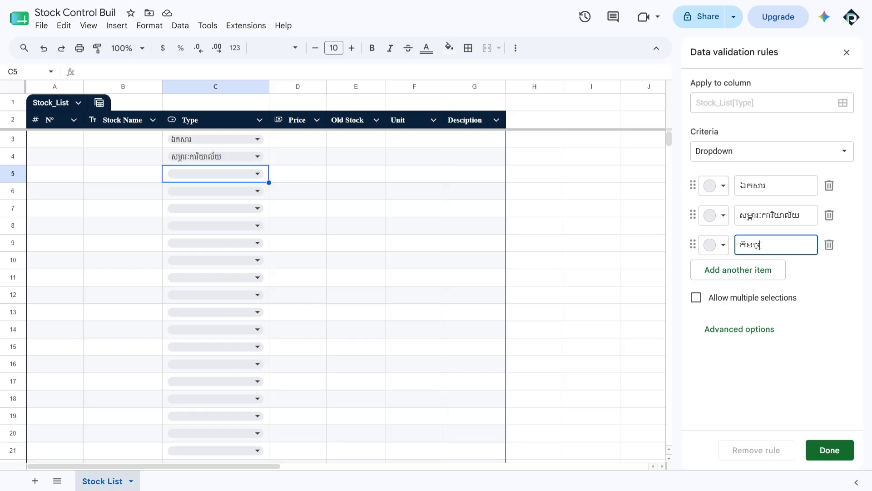
{"action": "key", "text": "BackSpace"}
{"action": "key", "text": "BackSpace"}
{"action": "type", "text": "ច្ចសន្យា"}
{"action": "left_click", "coordinate": [834, 450]}
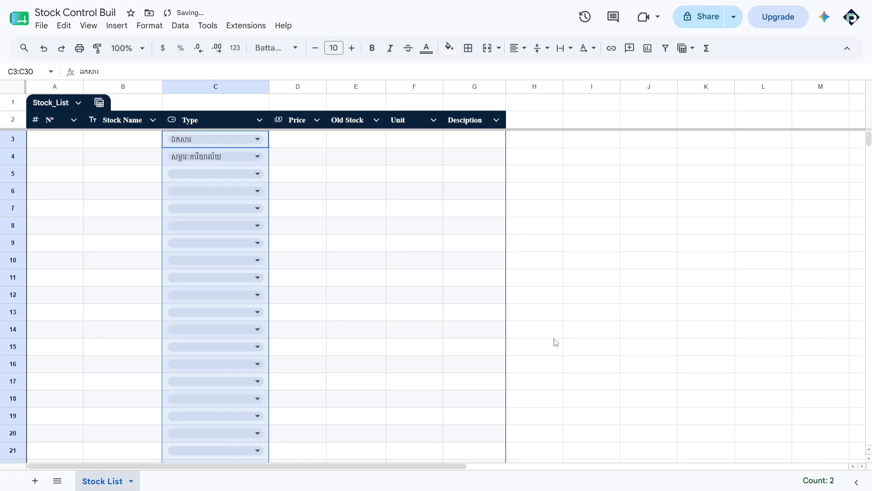
Set the Type value in C5 to កិច្ចសន្យា and check the cell's list of options
{"action": "left_click", "coordinate": [254, 174]}
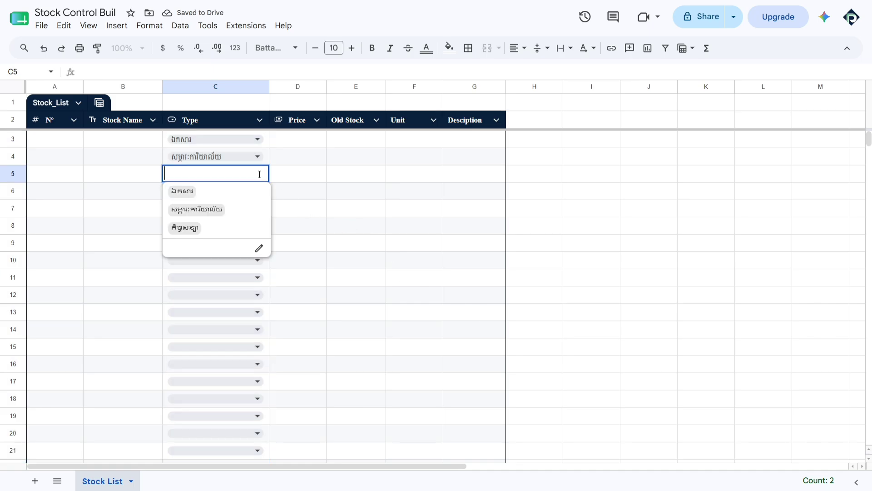
{"action": "left_click", "coordinate": [211, 232]}
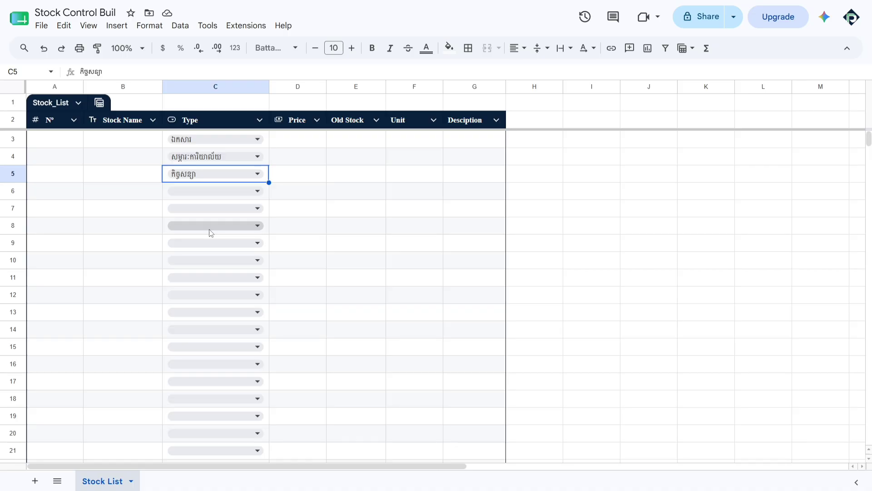
{"action": "left_click", "coordinate": [246, 173]}
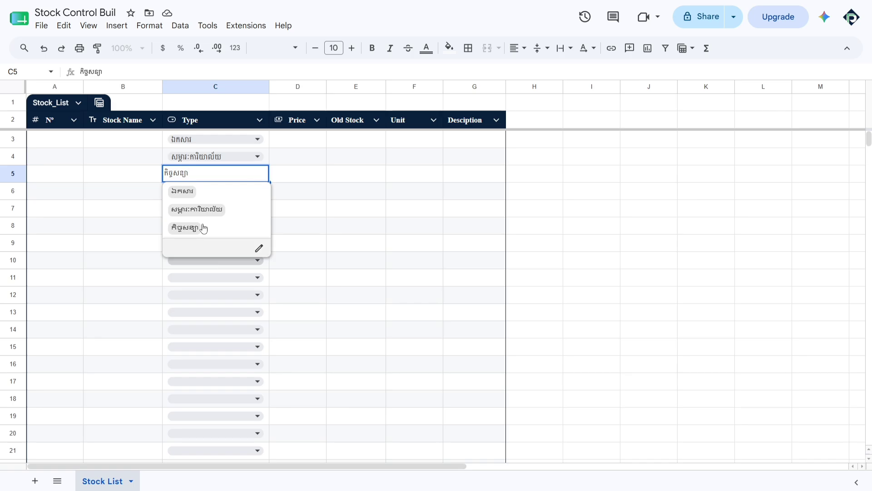
{"action": "left_click", "coordinate": [295, 208]}
{"action": "left_click", "coordinate": [156, 144]}
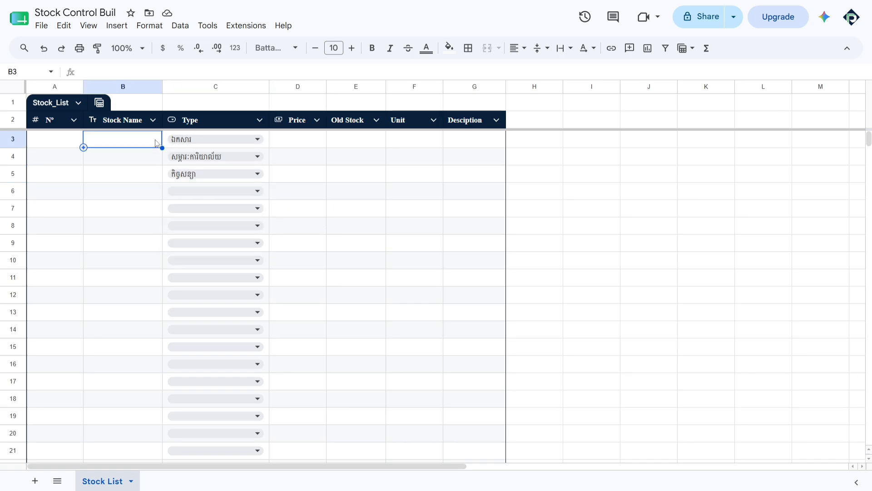
Set the Type values to កិច្ចសន្យា in C6, ឯកសារ in C7 and សម្ភារៈការិយាល័យ in C8
{"action": "left_click", "coordinate": [232, 189]}
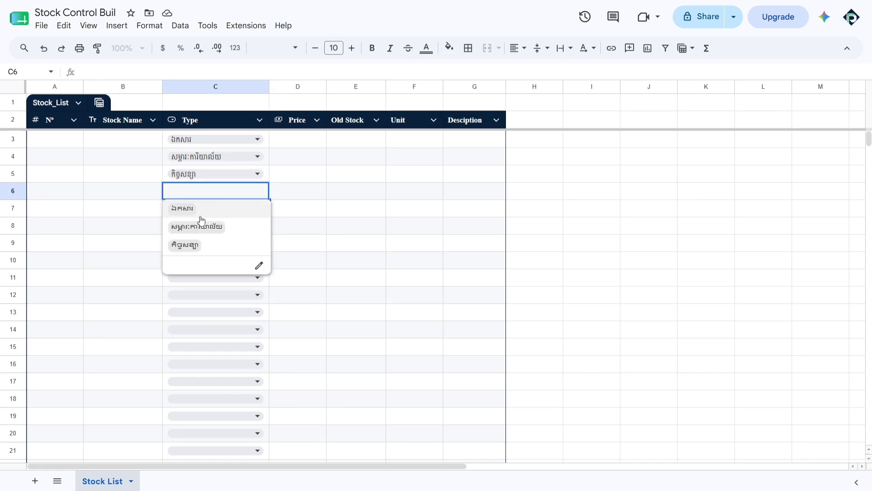
{"action": "left_click", "coordinate": [185, 245]}
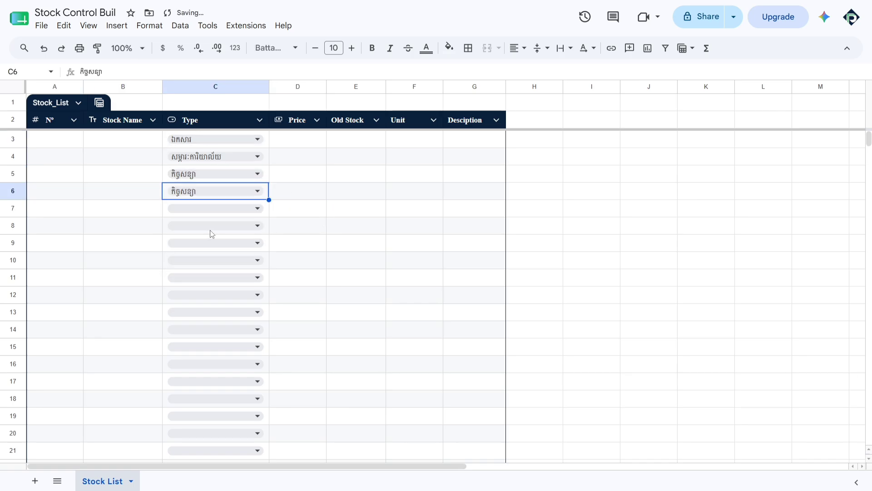
{"action": "left_click", "coordinate": [196, 208]}
{"action": "left_click", "coordinate": [195, 208]}
{"action": "left_click", "coordinate": [186, 224]}
{"action": "key", "text": "ctrl+c"}
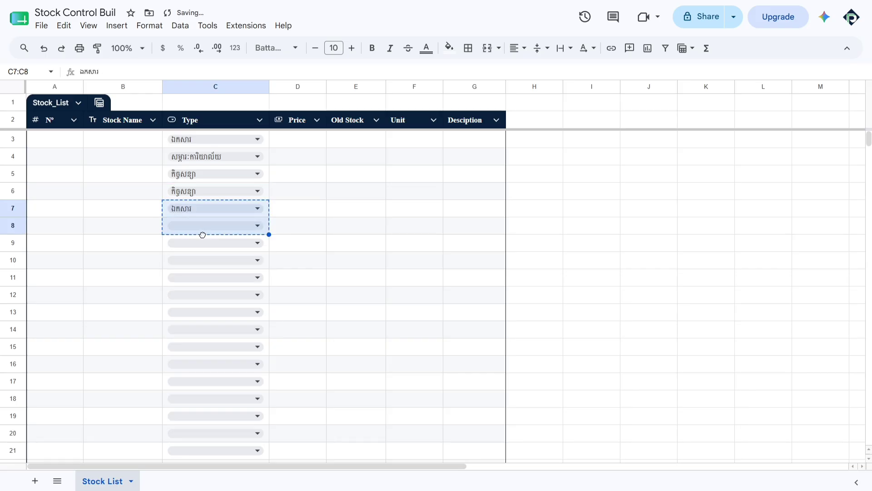
{"action": "left_click", "coordinate": [203, 232]}
{"action": "left_click", "coordinate": [204, 259]}
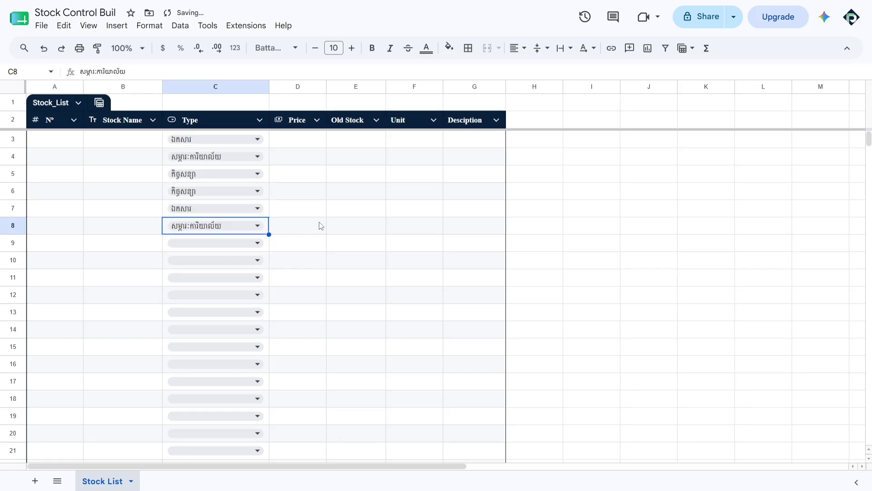
{"action": "left_click", "coordinate": [321, 225]}
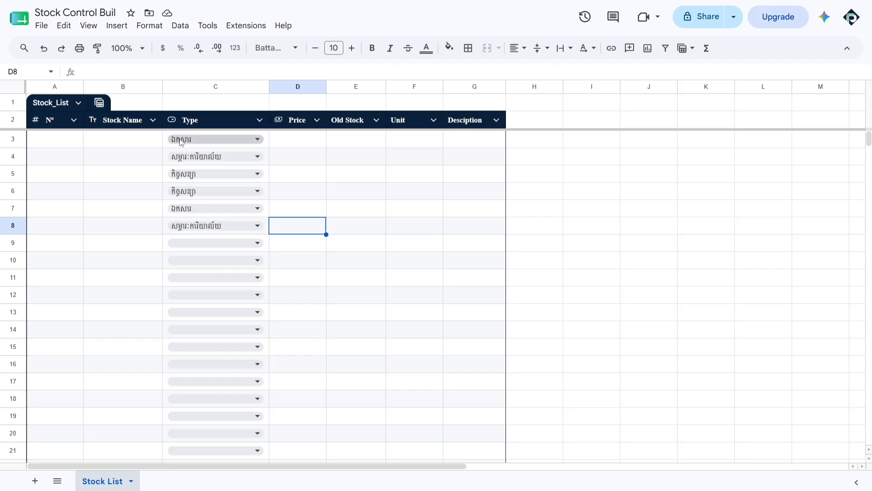
Examine the Price column's type choices and its sort and filter options
{"action": "left_click", "coordinate": [316, 120]}
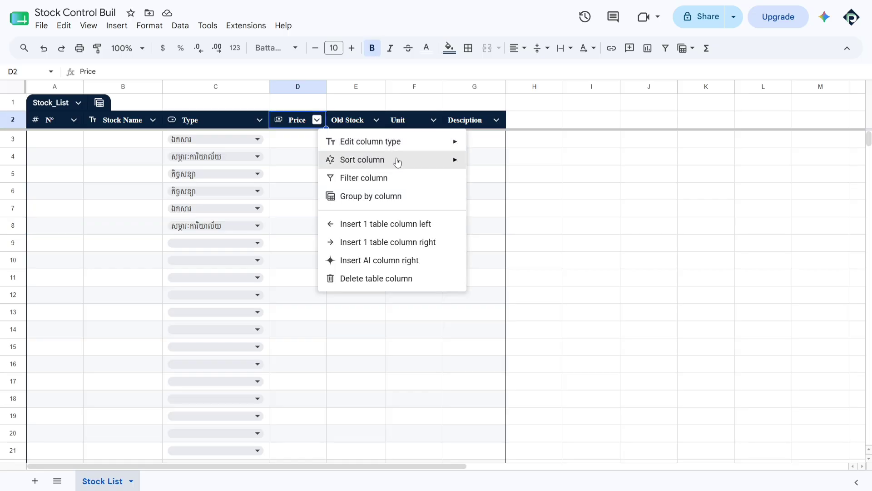
{"action": "mouse_move", "coordinate": [462, 146]}
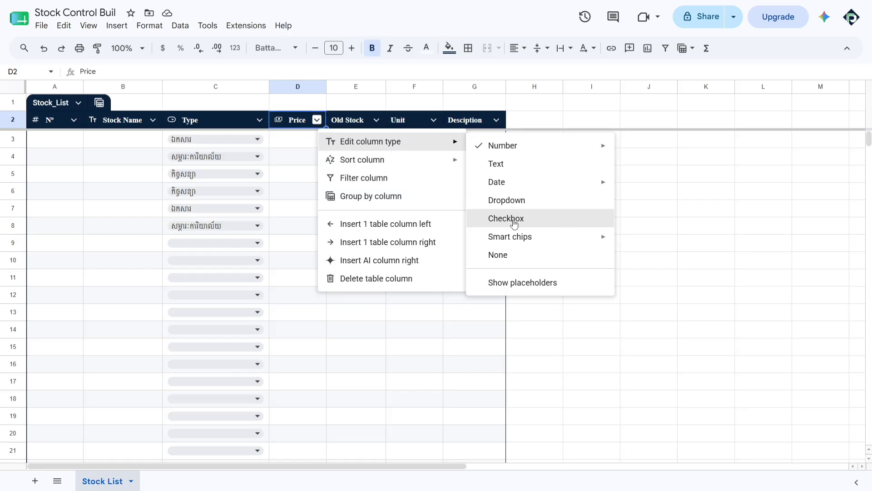
{"action": "mouse_move", "coordinate": [553, 242]}
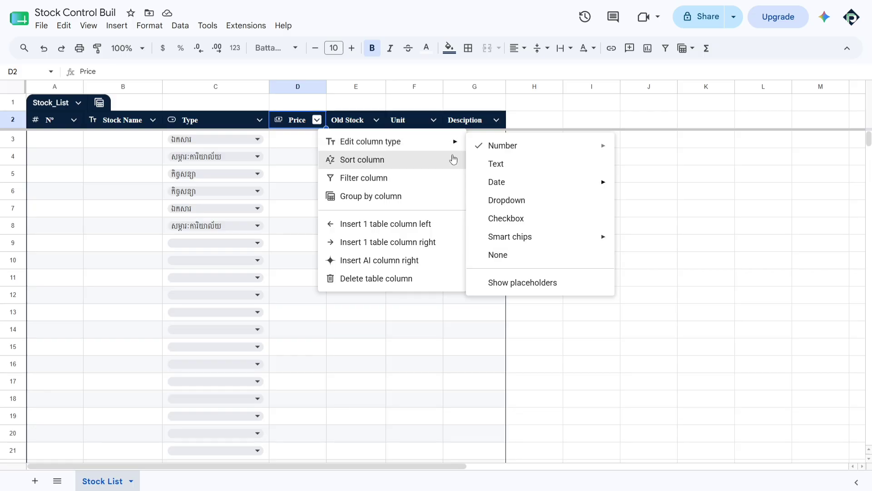
{"action": "mouse_move", "coordinate": [389, 159]}
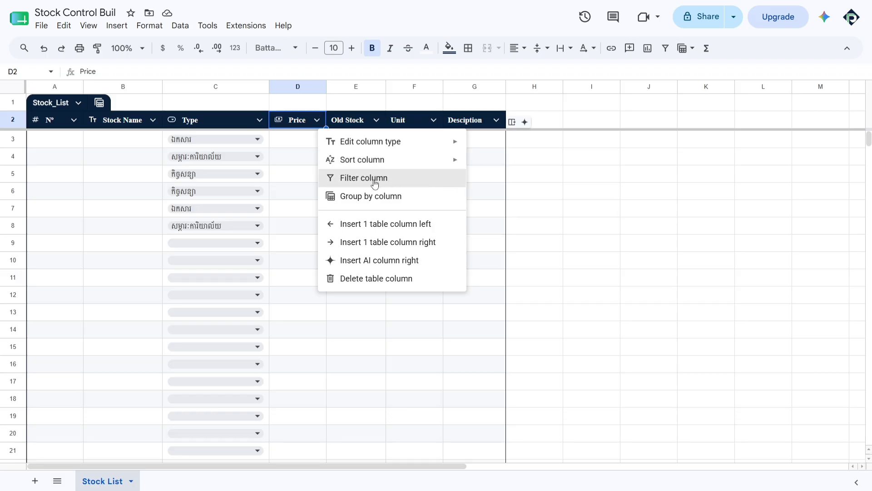
{"action": "left_click", "coordinate": [391, 187]}
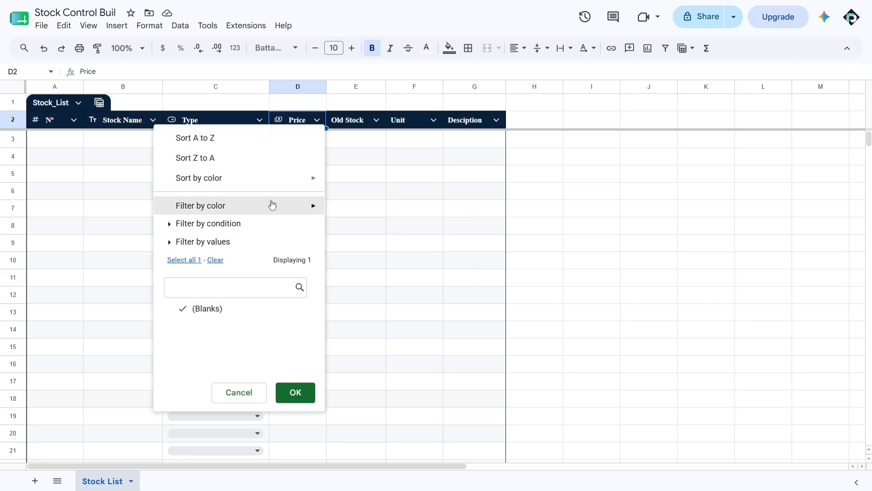
{"action": "left_click", "coordinate": [475, 208]}
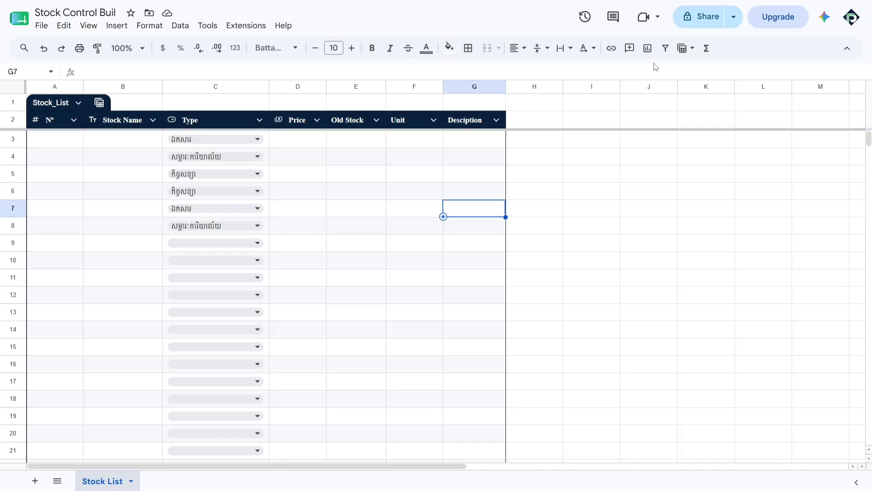
Turn on a filter for the Stock_List table, and undo it
{"action": "left_click", "coordinate": [665, 48]}
{"action": "left_click", "coordinate": [442, 140]}
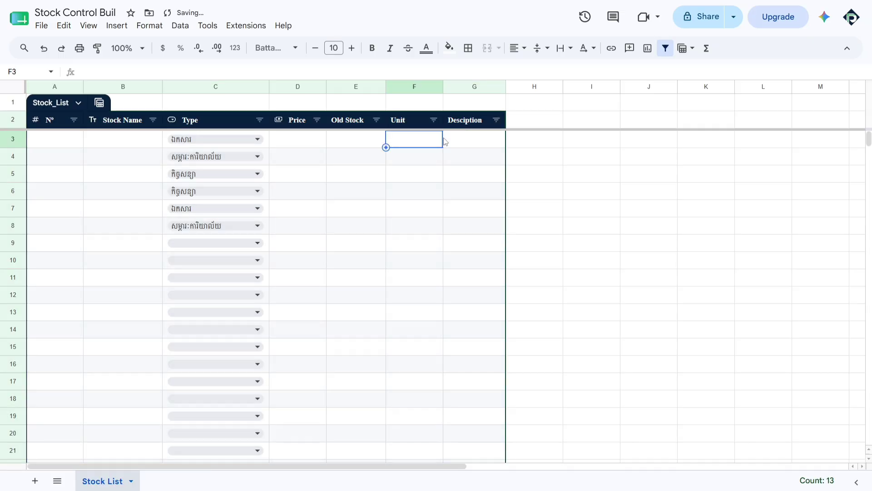
{"action": "key", "text": "ctrl+z"}
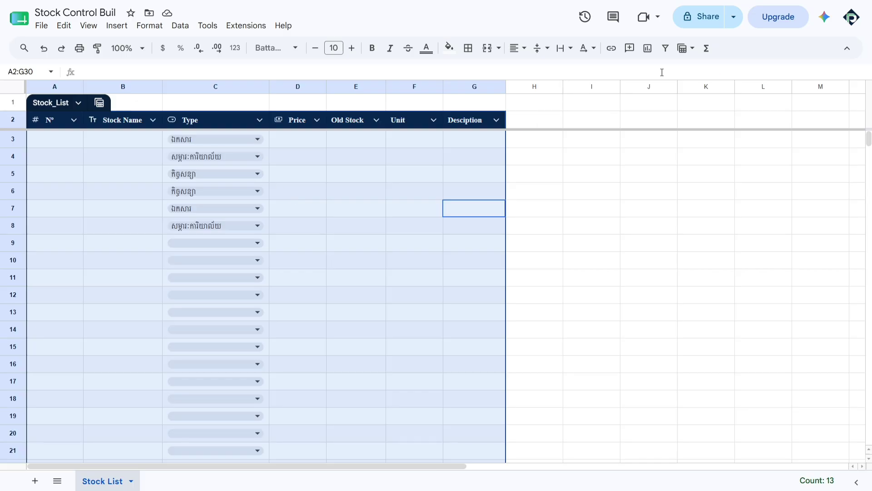
Turn on a filter for the Stock_List table to check the Unit and Old Stock columns' filter options, and remove the filter
{"action": "left_click", "coordinate": [665, 47]}
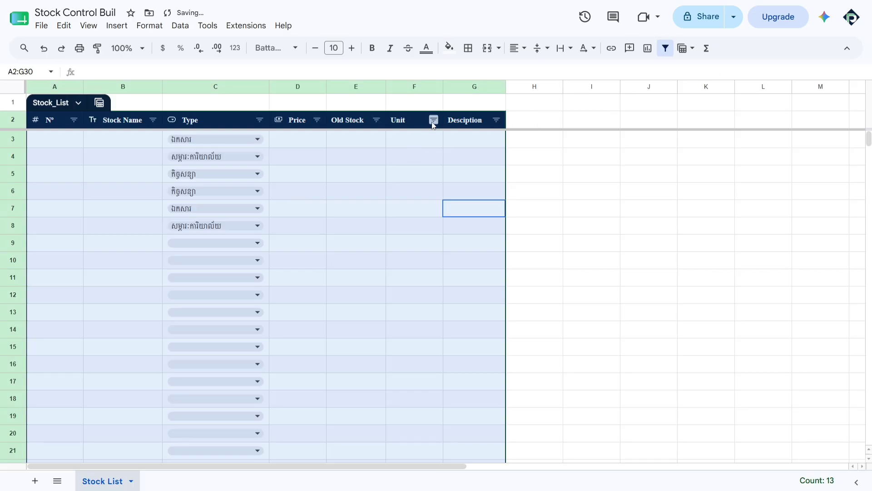
{"action": "left_click", "coordinate": [433, 120]}
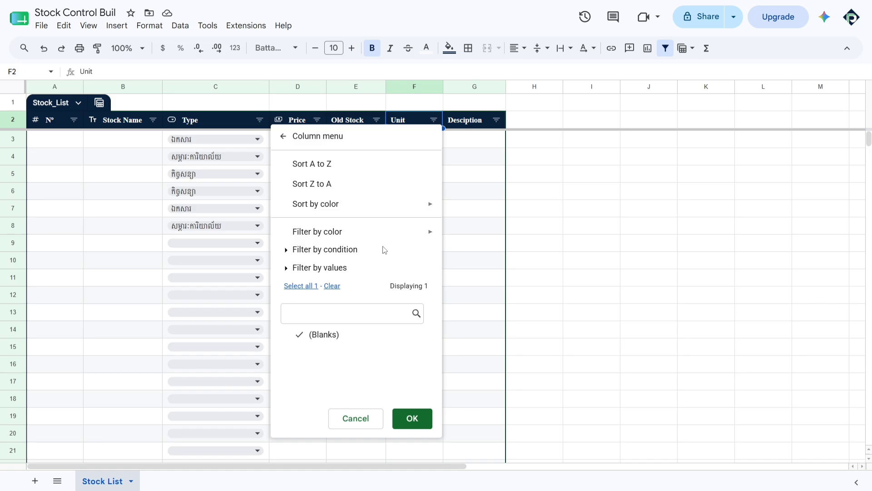
{"action": "left_click", "coordinate": [455, 227]}
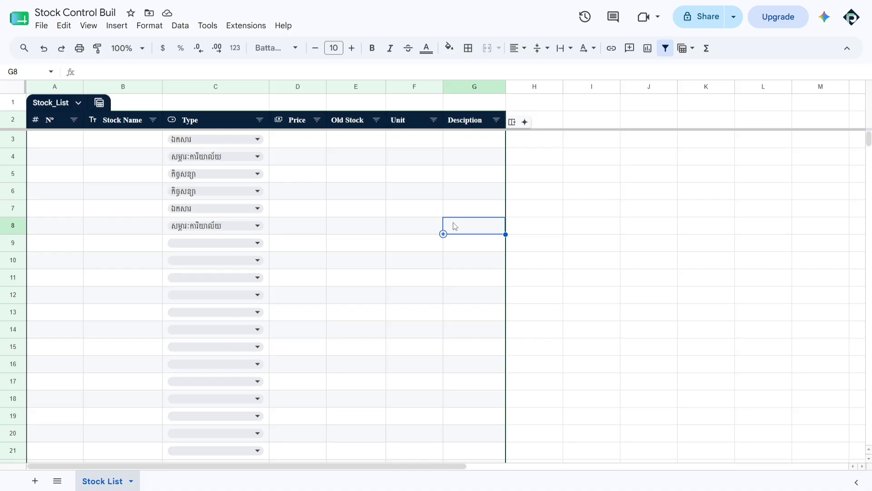
{"action": "left_click", "coordinate": [377, 120]}
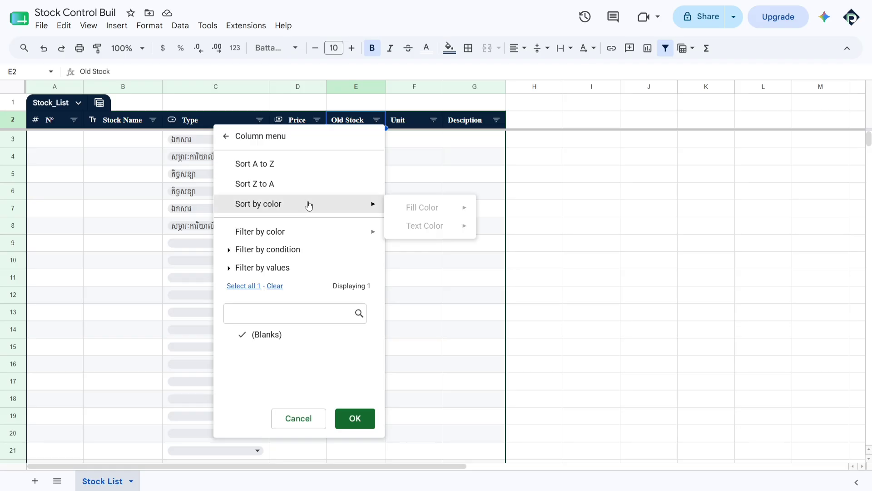
{"action": "left_click", "coordinate": [429, 155]}
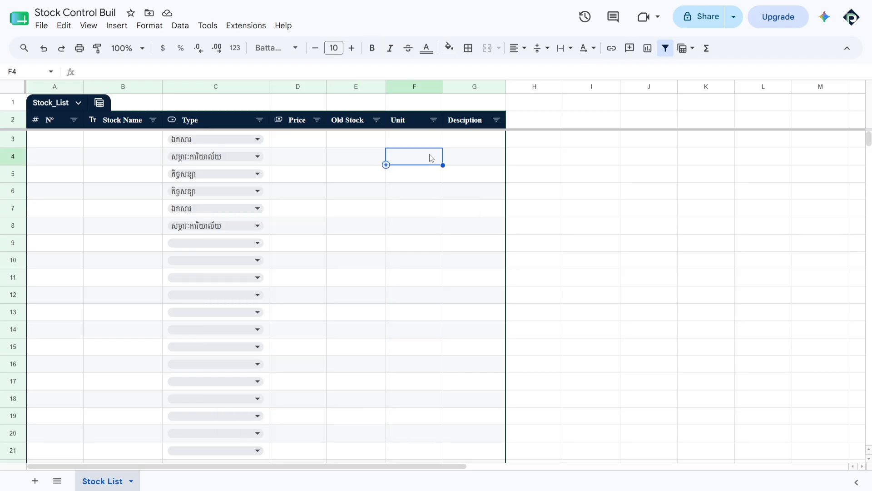
{"action": "left_click", "coordinate": [347, 122]}
{"action": "left_click", "coordinate": [377, 137]}
{"action": "left_click", "coordinate": [367, 126]}
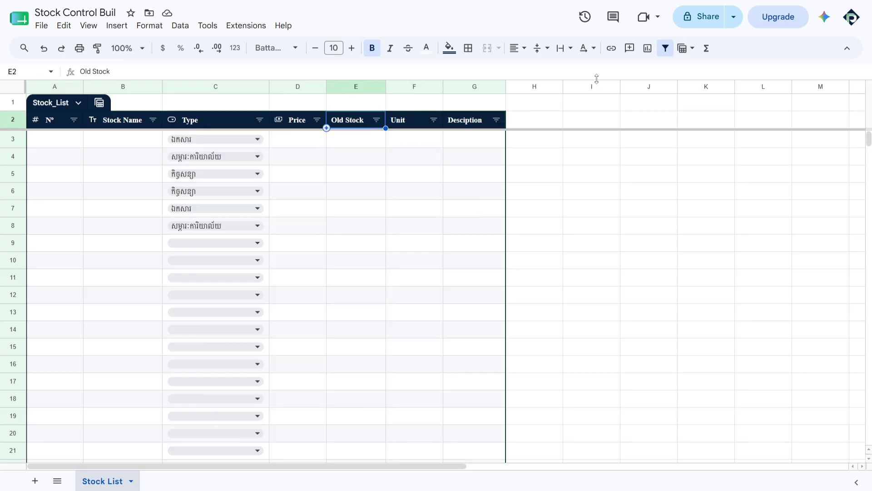
{"action": "left_click", "coordinate": [666, 48]}
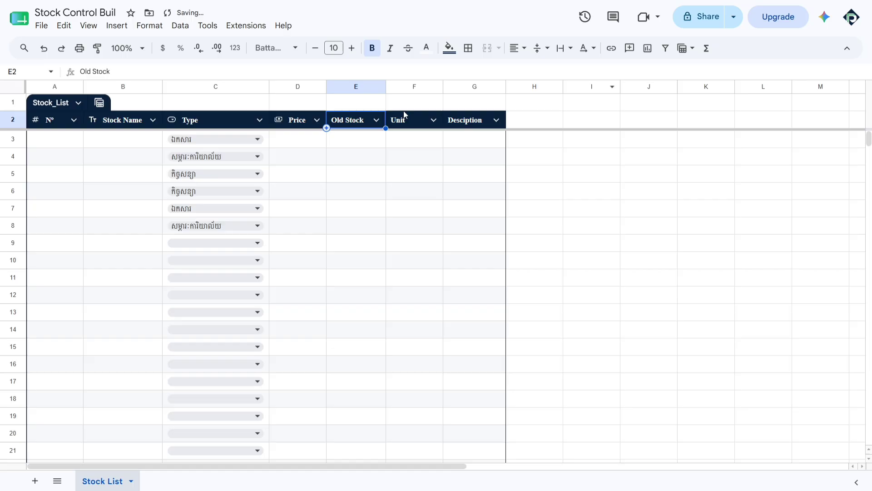
Check the column options available for the Old Stock and Type columns
{"action": "left_click", "coordinate": [376, 120]}
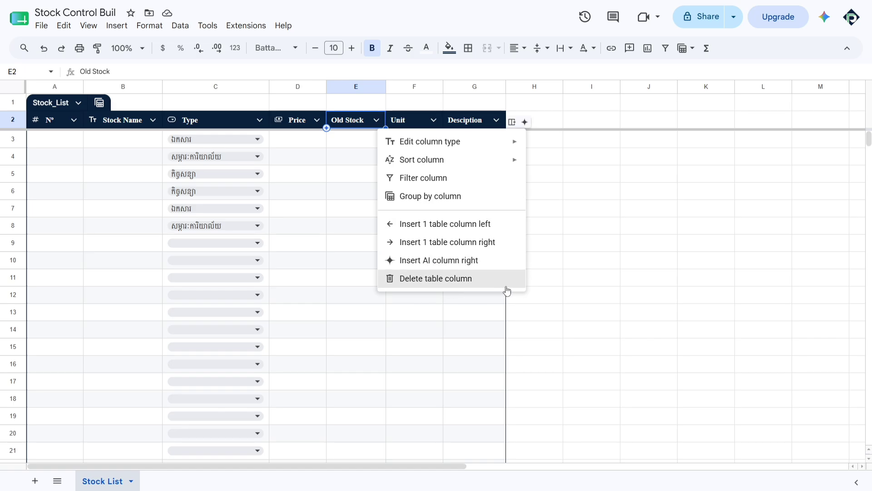
{"action": "left_click", "coordinate": [351, 159]}
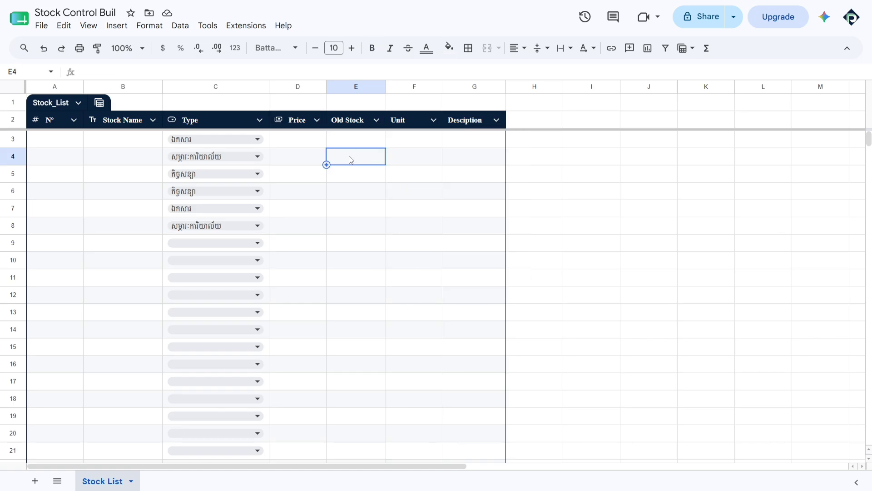
{"action": "left_click", "coordinate": [260, 120]}
{"action": "left_click", "coordinate": [432, 215]}
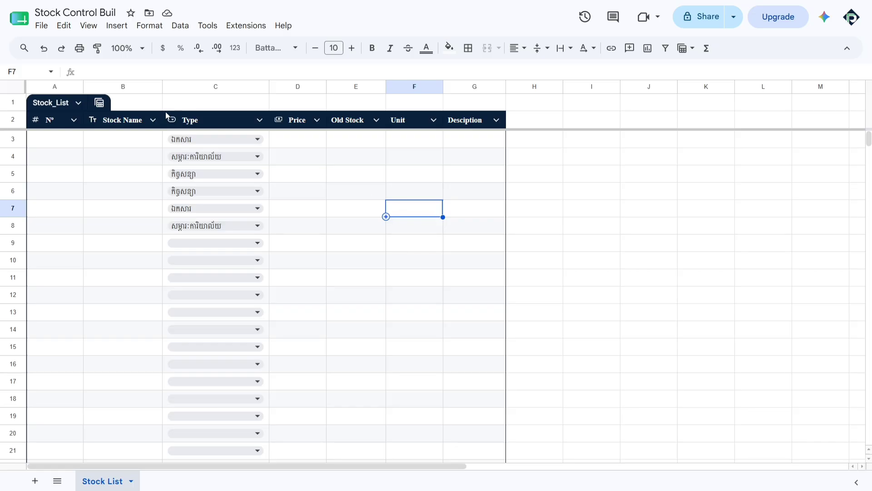
Create a view of the Stock_List table grouped by Type
{"action": "left_click", "coordinate": [99, 103]}
{"action": "mouse_move", "coordinate": [178, 126]}
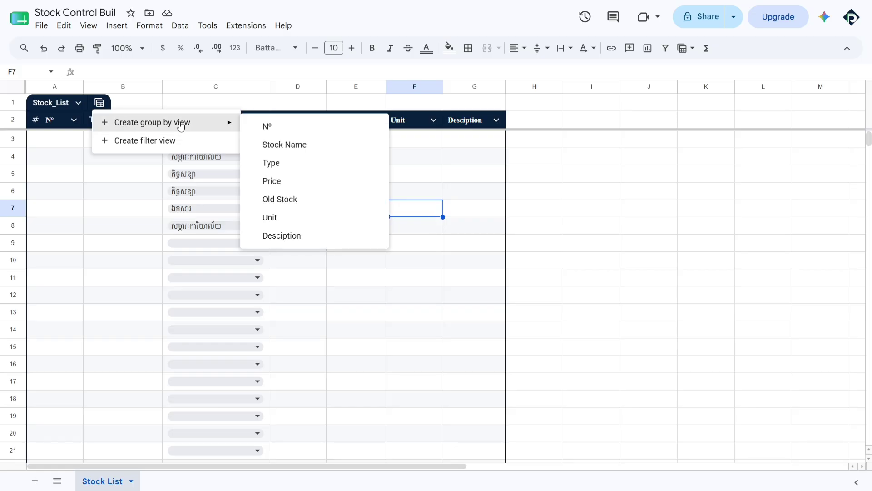
{"action": "left_click", "coordinate": [296, 166]}
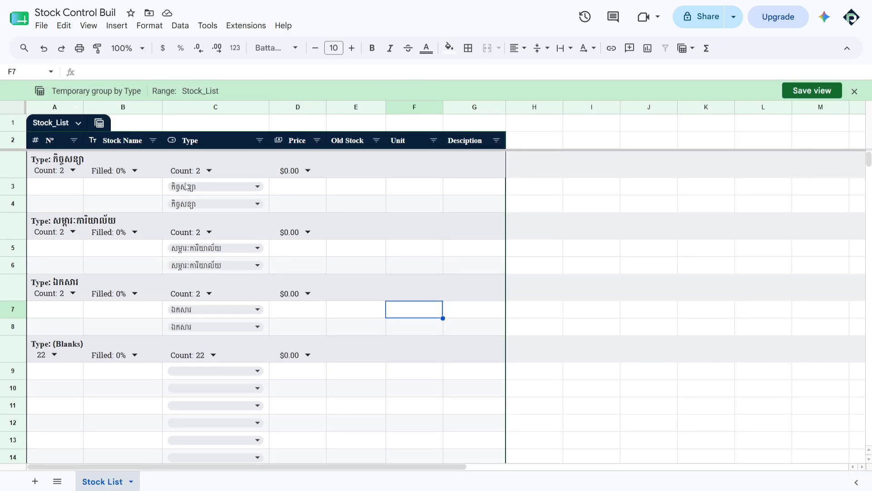
Examine the summary functions offered for the Nº, Stock Name and Price columns and the rows in each Type group
{"action": "left_click", "coordinate": [55, 171]}
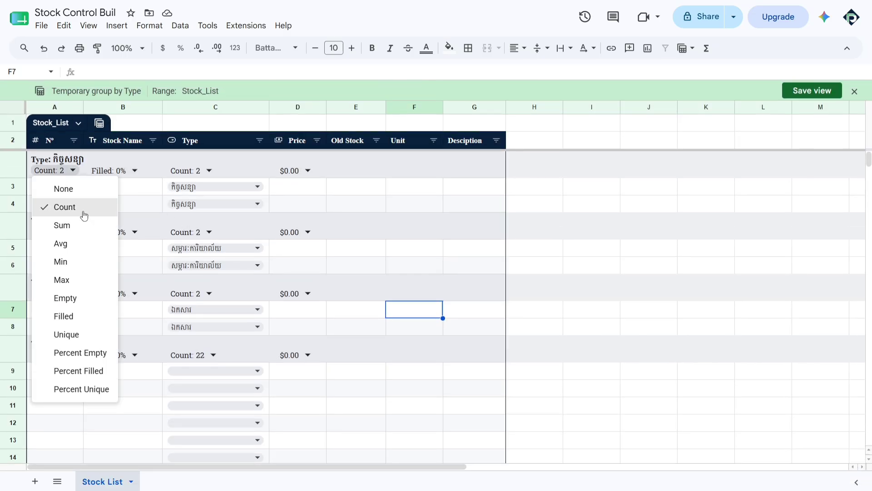
{"action": "left_click", "coordinate": [113, 172]}
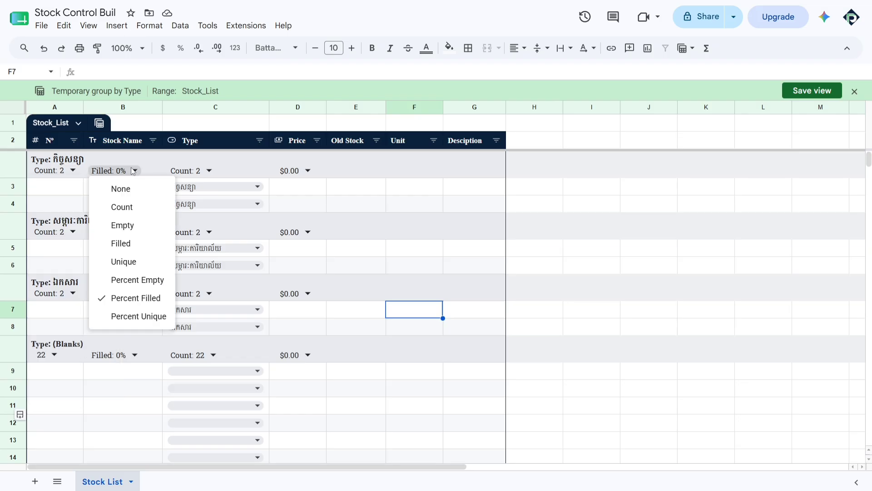
{"action": "left_click", "coordinate": [295, 171]}
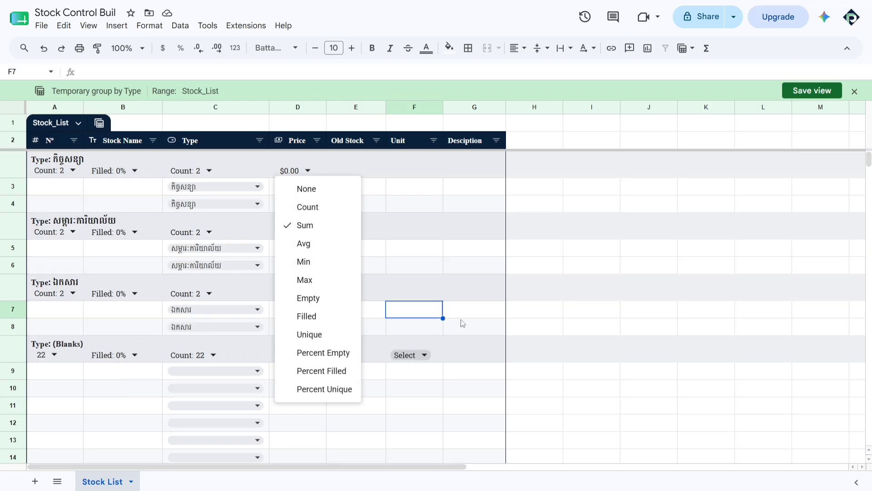
{"action": "left_click", "coordinate": [393, 208]}
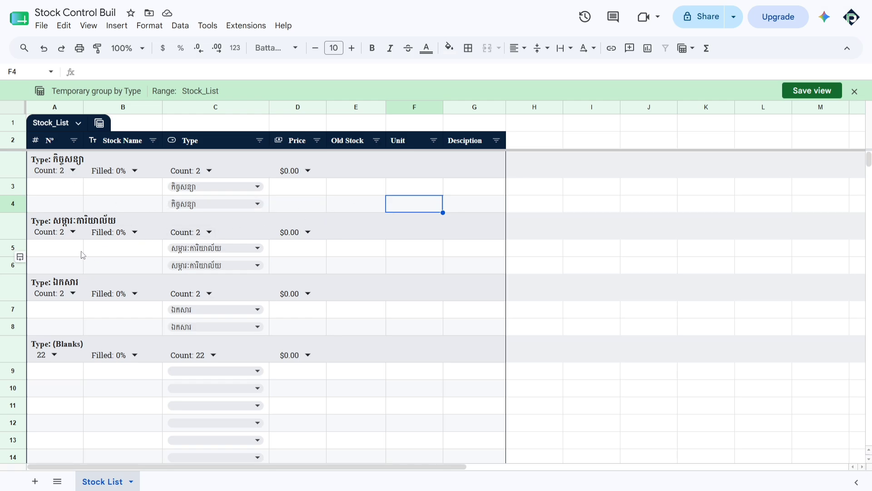
{"action": "left_click_drag", "start_coordinate": [80, 253], "coordinate": [414, 272]}
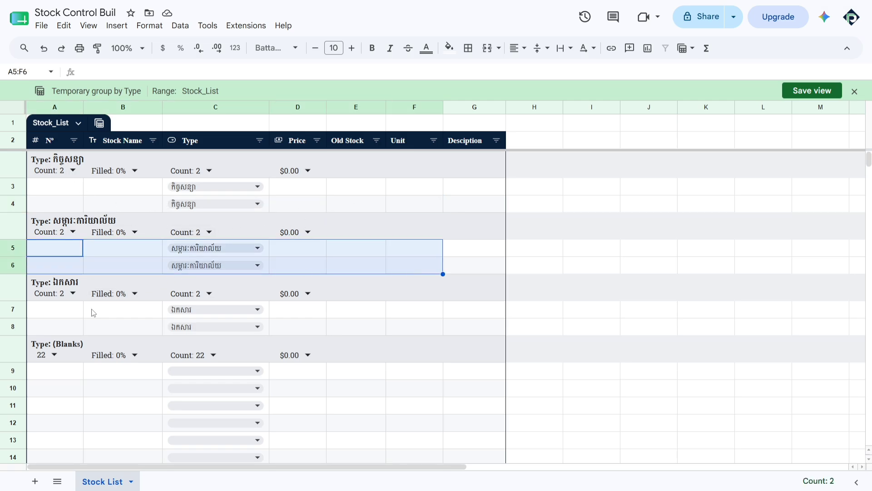
{"action": "left_click_drag", "start_coordinate": [82, 310], "coordinate": [369, 328]}
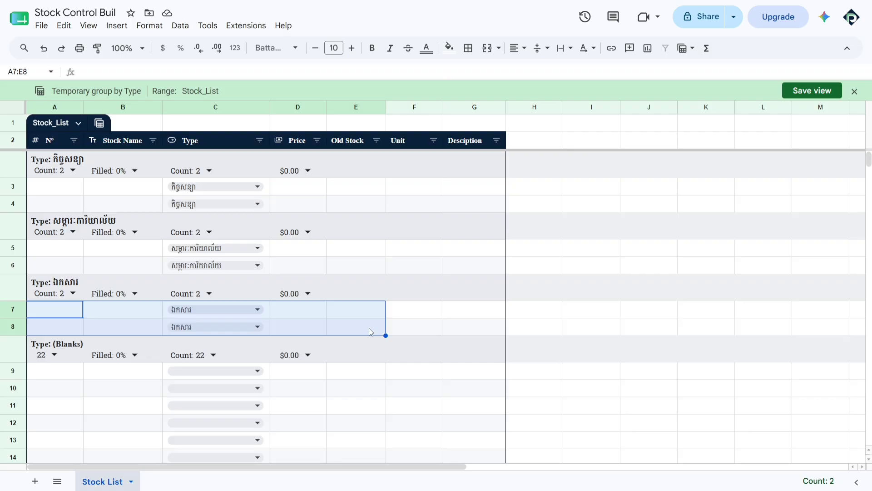
{"action": "scroll", "coordinate": [369, 328], "scroll_direction": "down", "scroll_amount": 2}
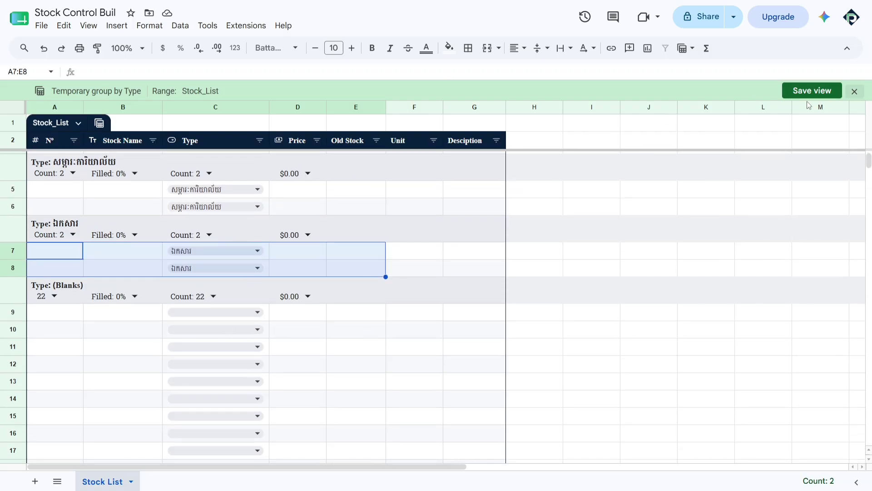
Save the grouped view under the name Group by Type and close it
{"action": "left_click", "coordinate": [796, 91]}
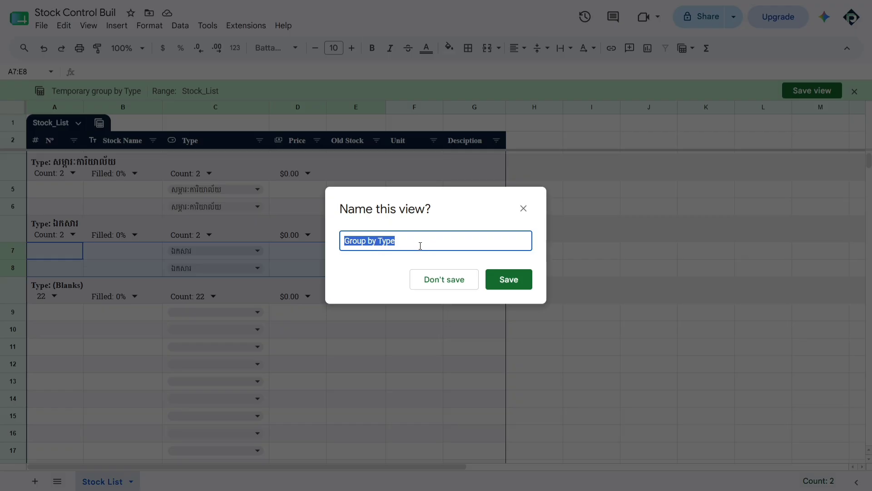
{"action": "key", "text": "Left"}
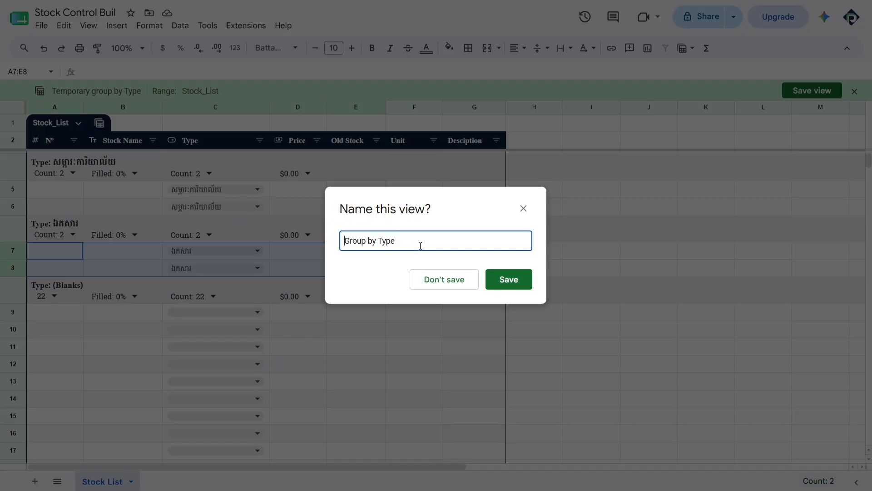
{"action": "left_click", "coordinate": [528, 281]}
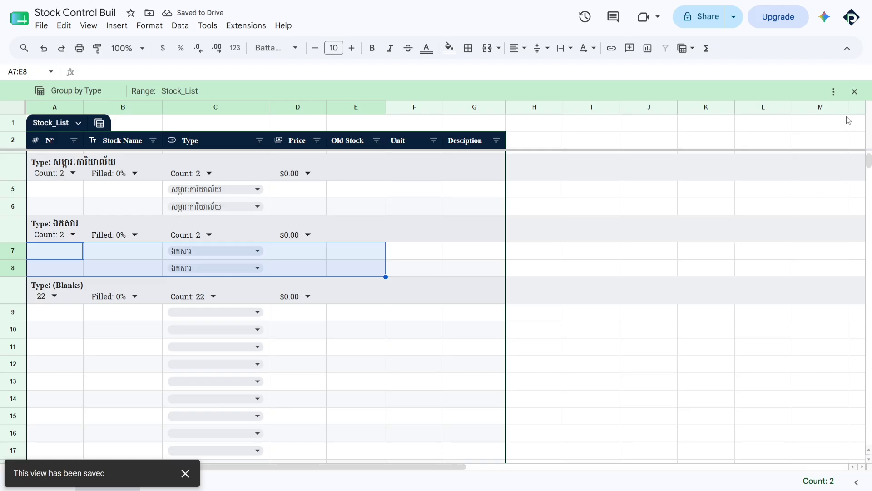
{"action": "left_click", "coordinate": [855, 92]}
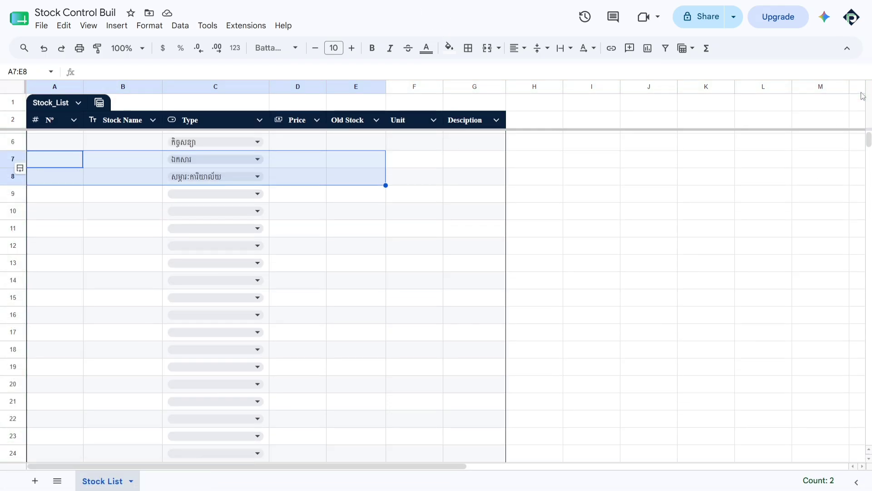
Set the Type value in C9 to ឯកសារ
{"action": "scroll", "coordinate": [331, 151], "scroll_direction": "up", "scroll_amount": 1}
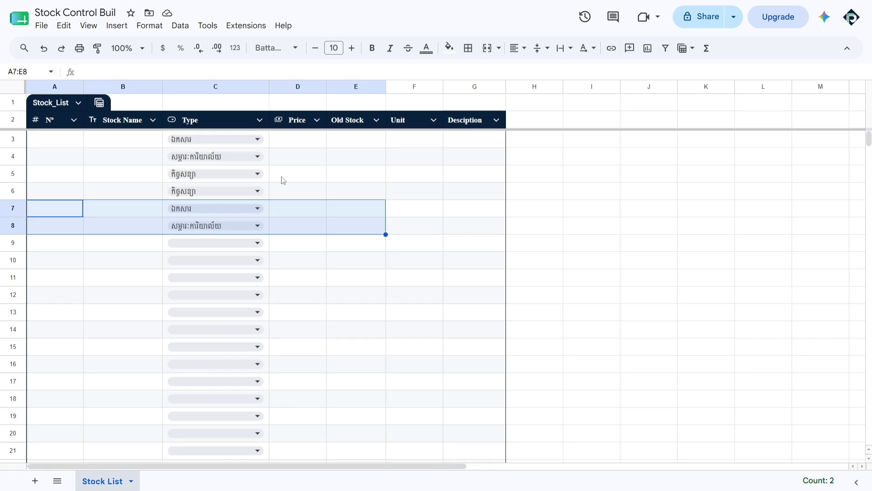
{"action": "left_click", "coordinate": [244, 245]}
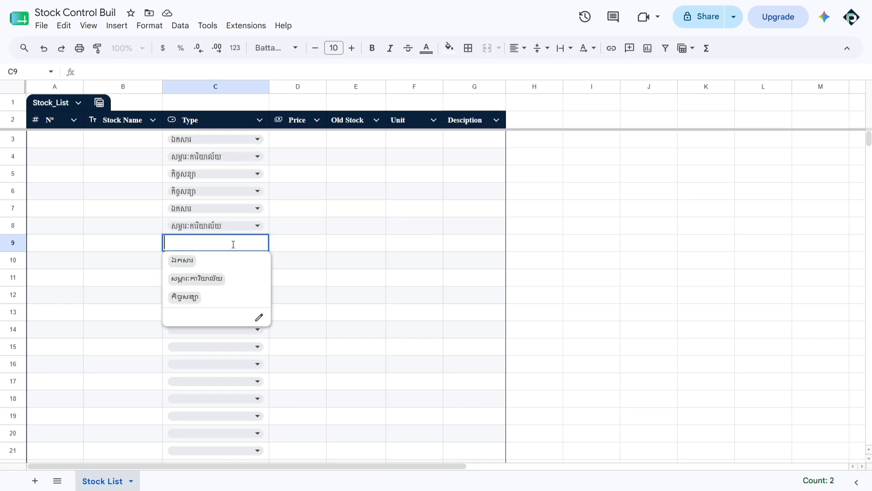
{"action": "left_click", "coordinate": [196, 265]}
Open the saved Group by Type view, examine how the rows are grouped, and close the view
{"action": "left_click", "coordinate": [99, 103]}
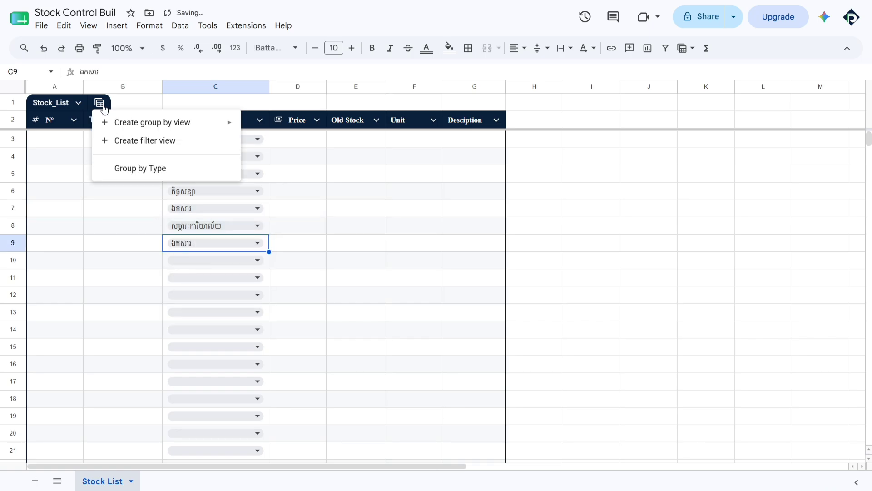
{"action": "left_click", "coordinate": [152, 173]}
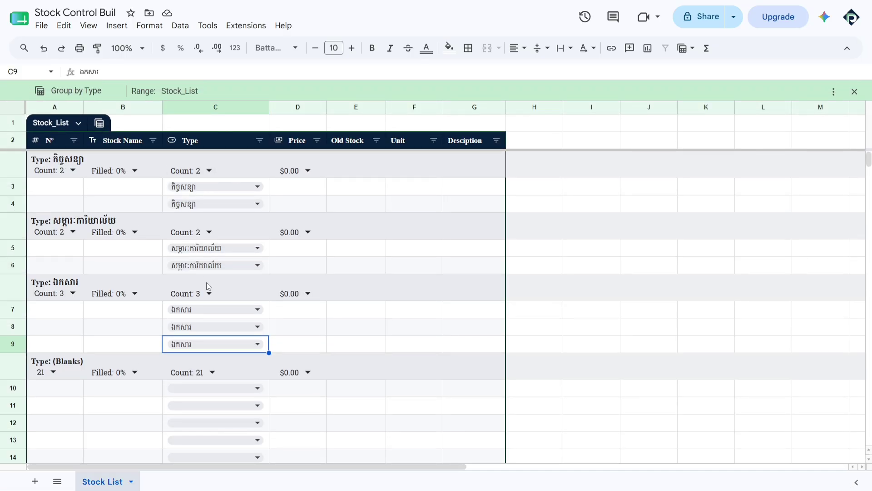
{"action": "key", "text": "Up"}
{"action": "key", "text": "Up"}
{"action": "key", "text": "Down"}
{"action": "key", "text": "Down"}
{"action": "key", "text": "Up"}
{"action": "key", "text": "Up"}
{"action": "key", "text": "Up"}
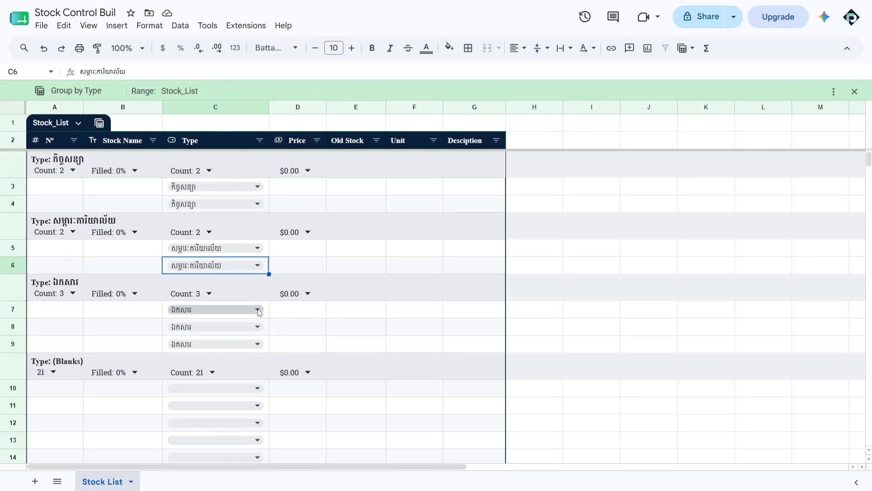
{"action": "key", "text": "Down"}
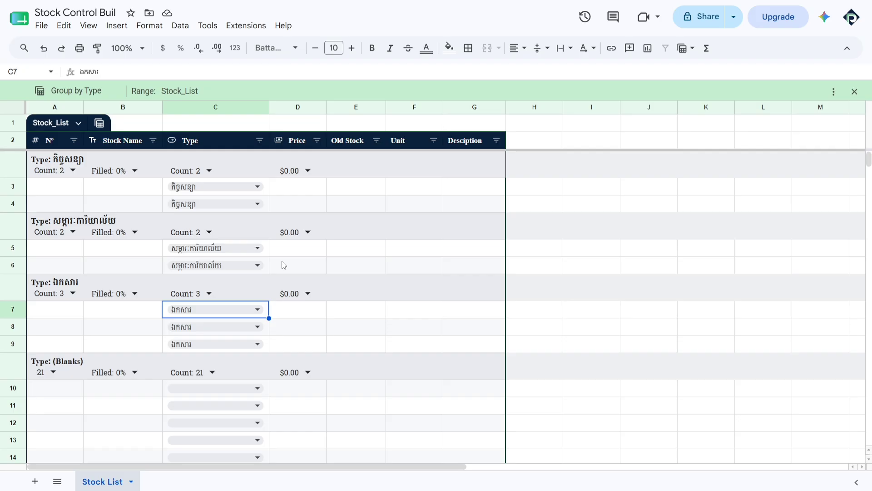
{"action": "left_click", "coordinate": [855, 92]}
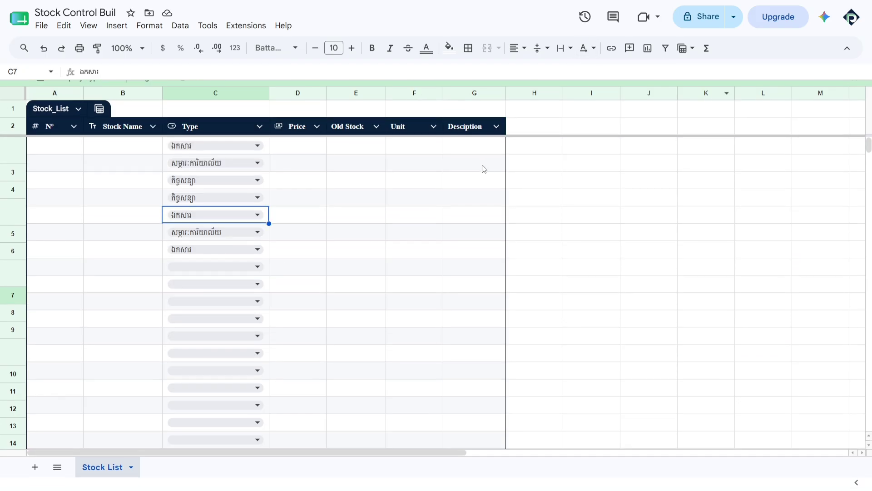
Clear the sample Type values in C3:C9
{"action": "left_click", "coordinate": [258, 140]}
{"action": "key", "text": "shift+Down"}
{"action": "key", "text": "shift+Down"}
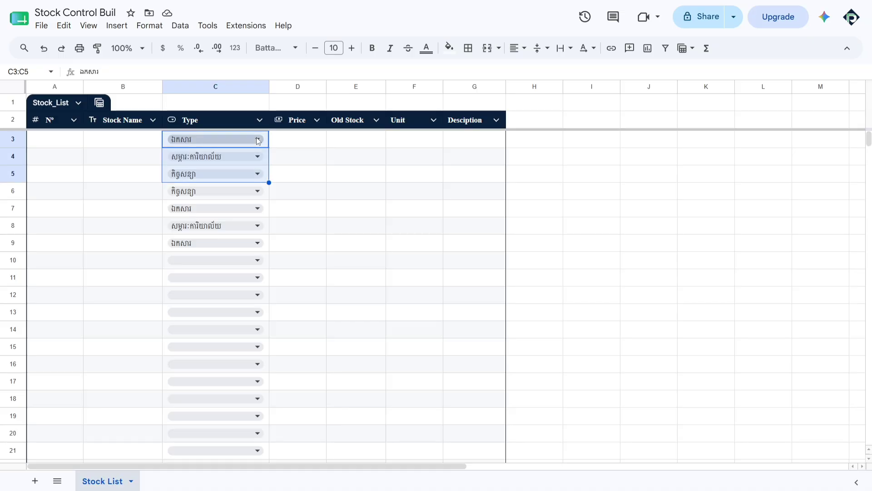
{"action": "key", "text": "shift+Down"}
{"action": "key", "text": "shift+Down"}
{"action": "key", "text": "shift+Down"}
{"action": "key", "text": "shift+Down"}
{"action": "key", "text": "Delete"}
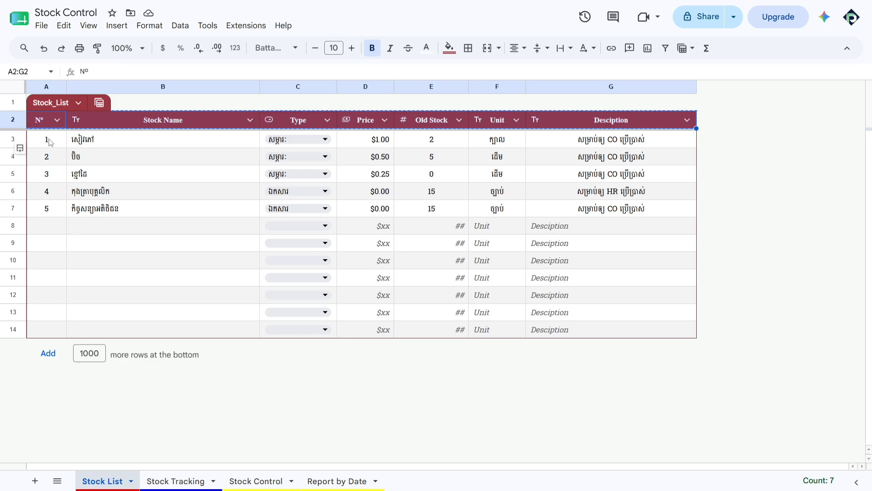
Copy the stock rows A3:G7 from the Stock Control spreadsheet and paste them at A3 of the Stock_List table in Stock Control Buil
{"action": "left_click_drag", "start_coordinate": [44, 136], "coordinate": [478, 217]}
{"action": "key", "text": "shift+Right"}
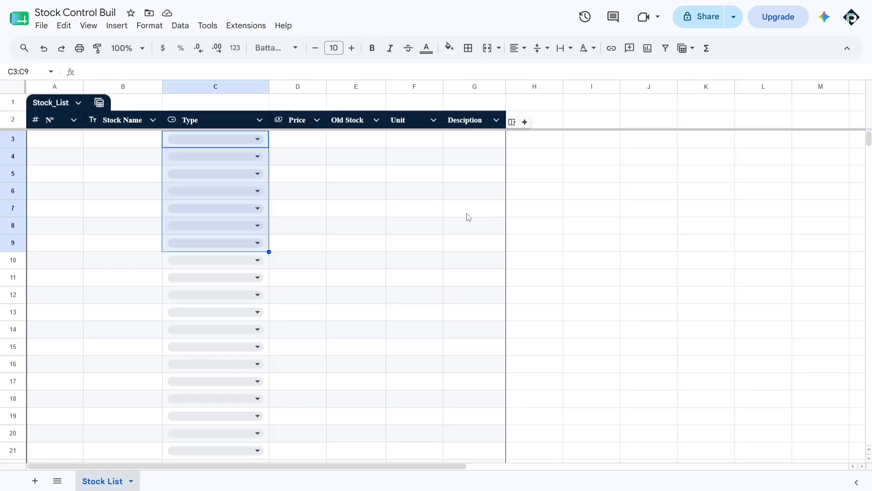
{"action": "left_click", "coordinate": [66, 141]}
{"action": "key", "text": "ctrl+v"}
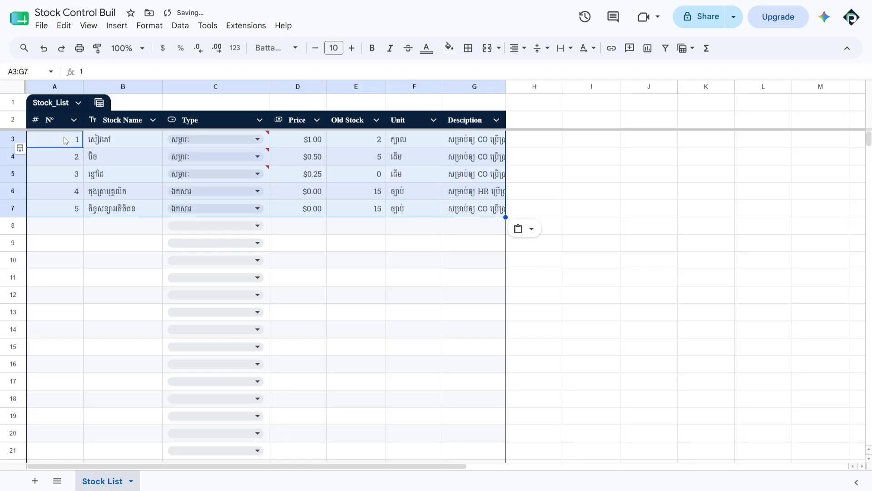
{"action": "left_click", "coordinate": [215, 140]}
{"action": "left_click", "coordinate": [133, 161]}
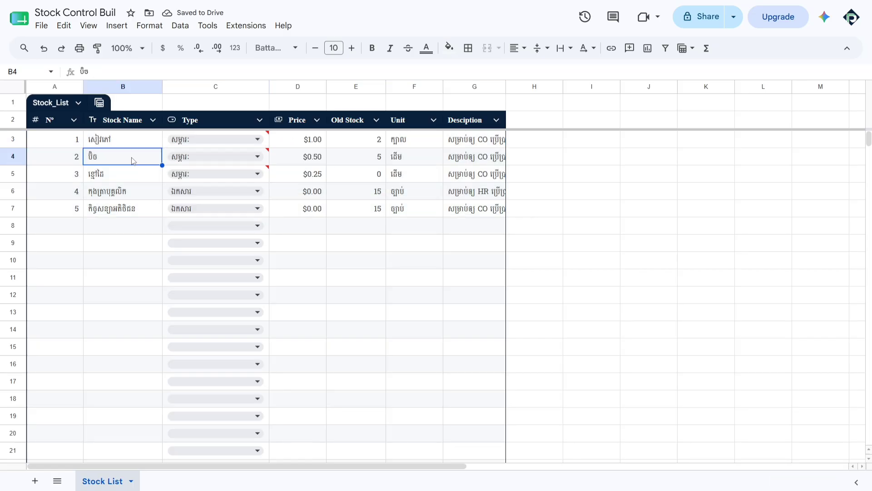
Set the Type values in C3:C5 to សម្ភារៈការិយាល័យ
{"action": "left_click", "coordinate": [196, 140]}
{"action": "left_click", "coordinate": [207, 174]}
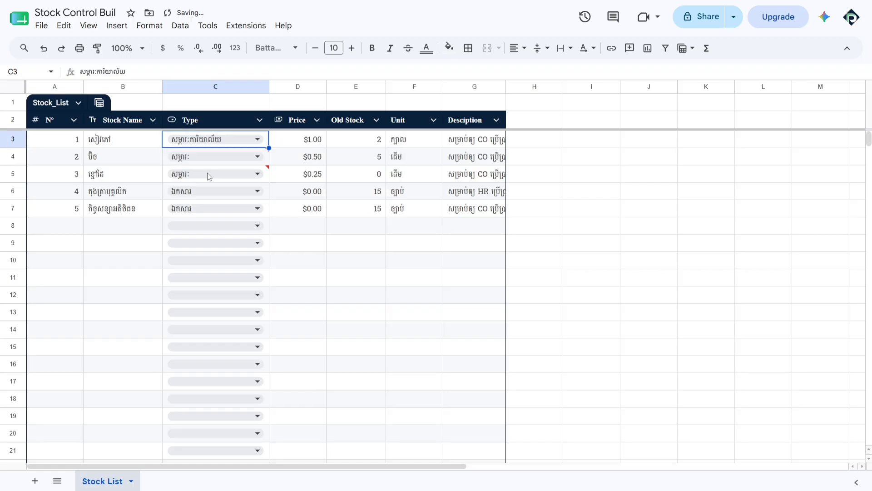
{"action": "left_click", "coordinate": [207, 175], "text": "shift"}
{"action": "key", "text": "ctrl+d"}
{"action": "left_click", "coordinate": [399, 211]}
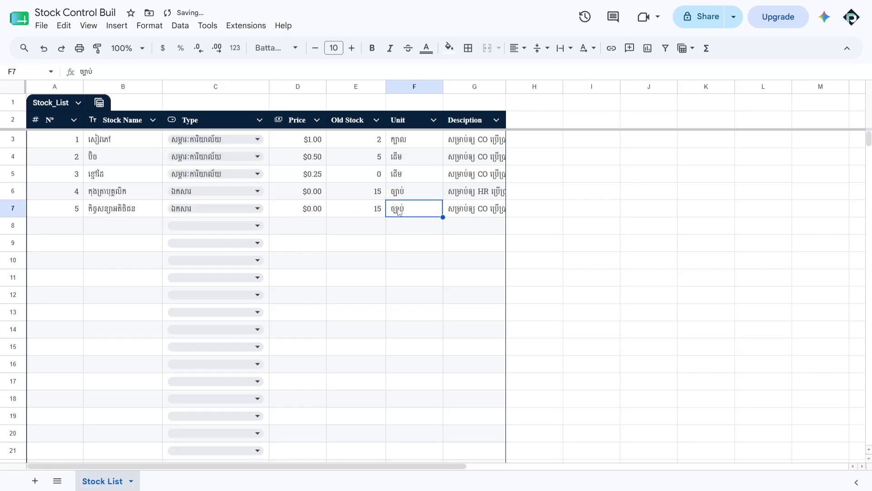
Fit the Desciption column to its contents and narrow the Unit and Nº columns
{"action": "double_click", "coordinate": [505, 86]}
{"action": "left_click_drag", "start_coordinate": [443, 87], "coordinate": [425, 87]}
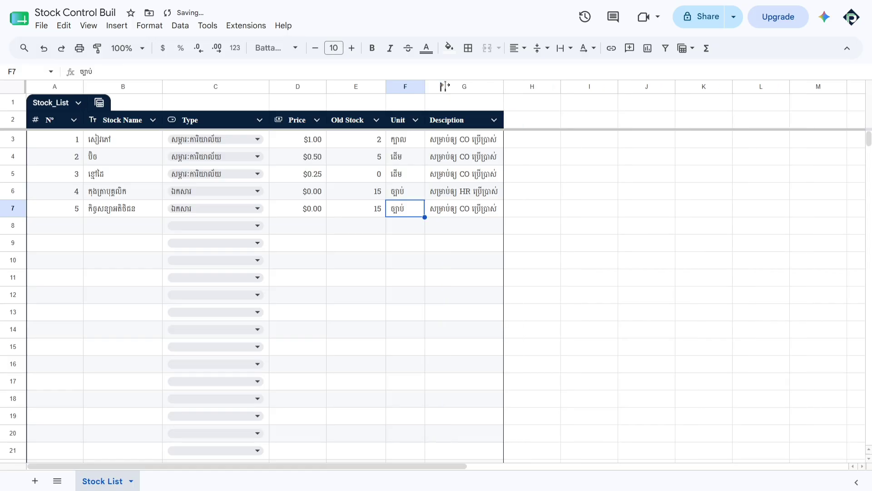
{"action": "left_click", "coordinate": [118, 86]}
{"action": "right_click", "coordinate": [58, 84]}
{"action": "mouse_move", "coordinate": [57, 85]}
{"action": "left_mouse_down"}
{"action": "mouse_move", "coordinate": [104, 88]}
{"action": "mouse_move", "coordinate": [60, 86]}
{"action": "left_mouse_up"}
Align every cell in the sheet left horizontally and middle vertically
{"action": "left_click", "coordinate": [13, 86]}
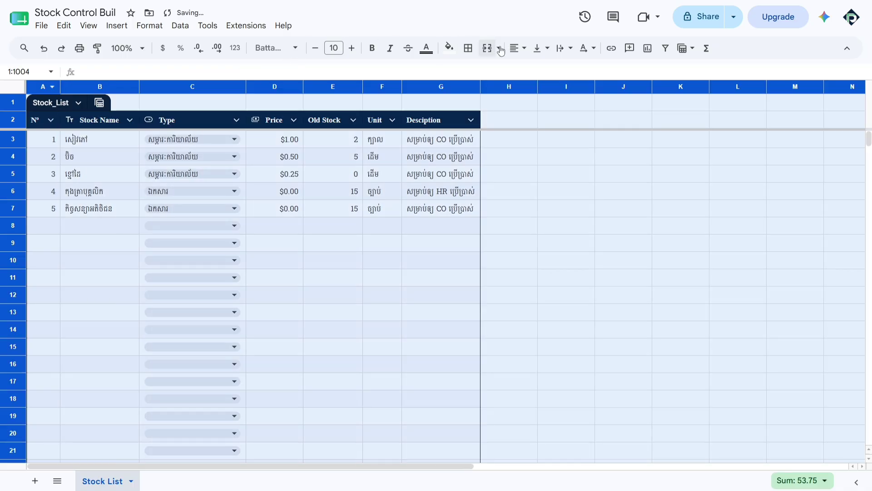
{"action": "left_click", "coordinate": [518, 48]}
{"action": "left_click", "coordinate": [520, 71]}
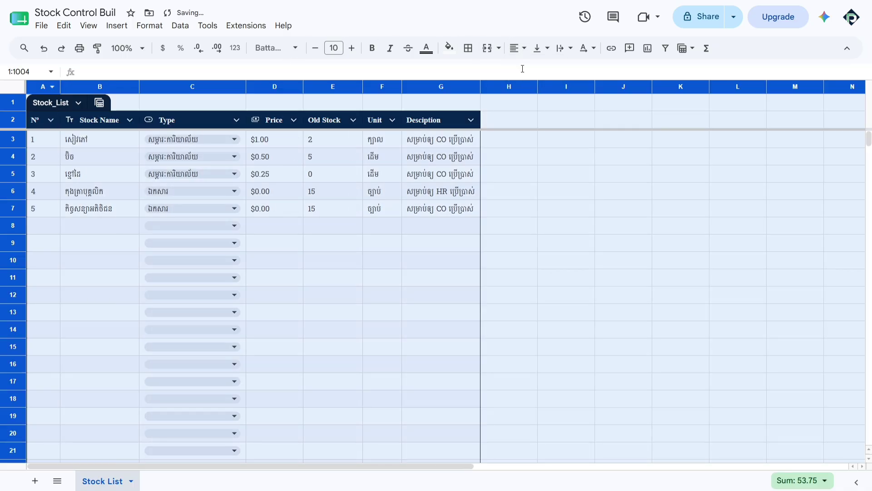
{"action": "left_click", "coordinate": [540, 48]}
{"action": "left_click", "coordinate": [559, 73]}
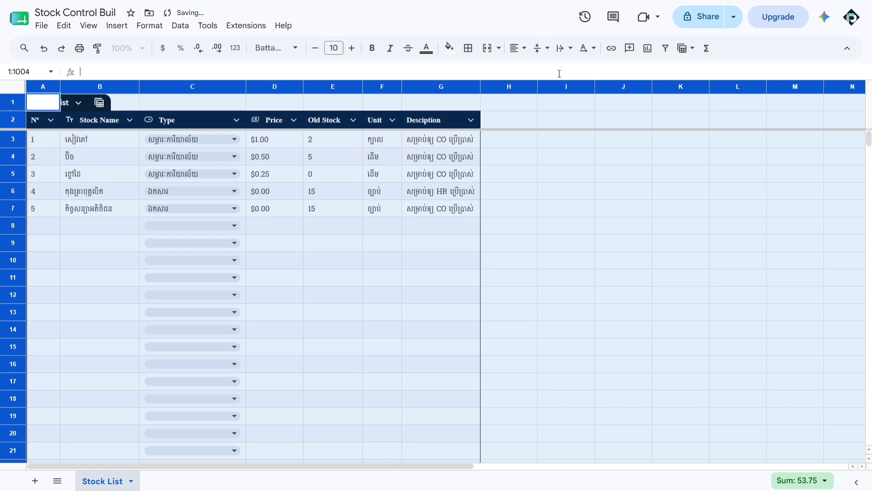
{"action": "left_click", "coordinate": [427, 249]}
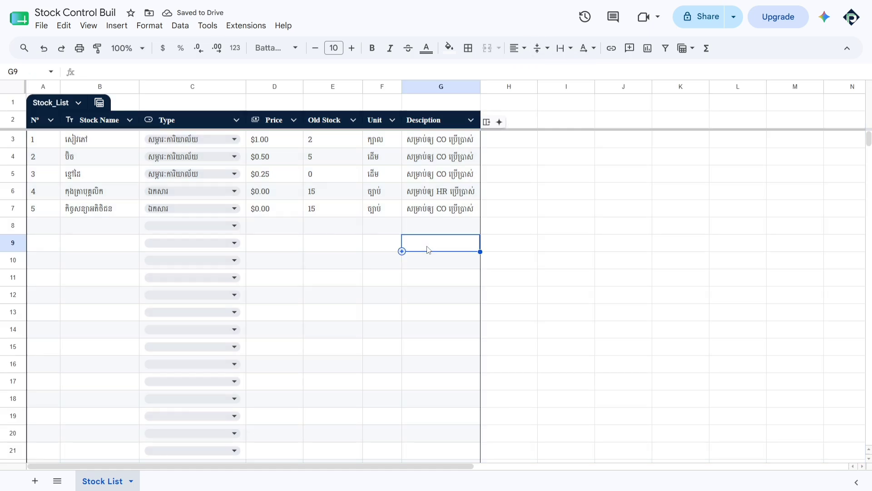